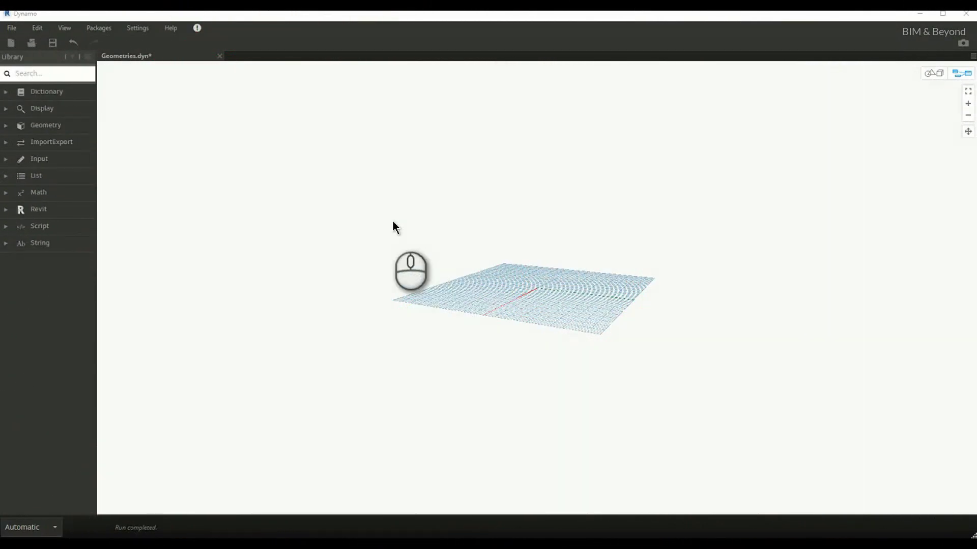
Step: Add a Point.ByCoordinates node to the graph and check it in the 3D preview
right_click(289, 225)
text(point)
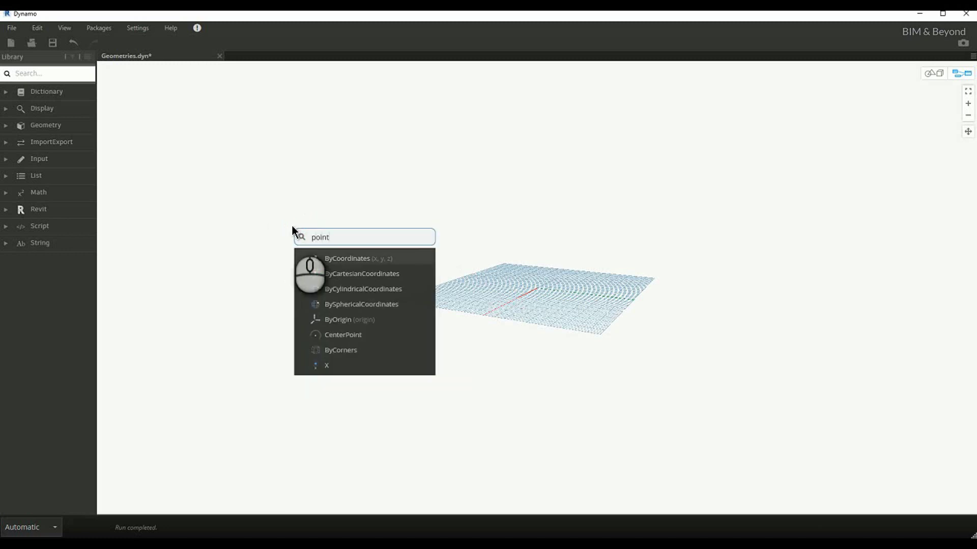
key(Return)
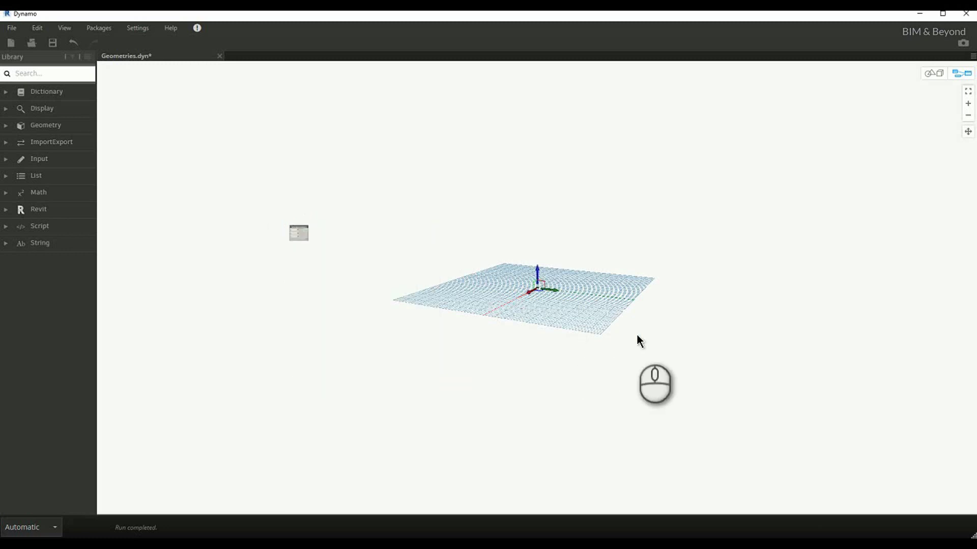
click(932, 73)
drag(735, 251, 545, 283)
scroll(542, 282, up, 5)
scroll(566, 305, down, 8)
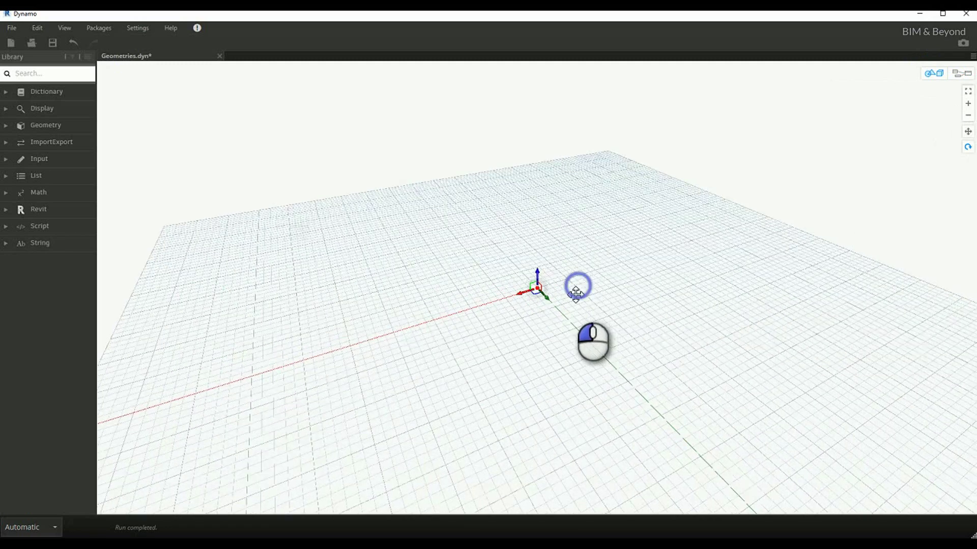
click(961, 74)
scroll(280, 208, up, 4)
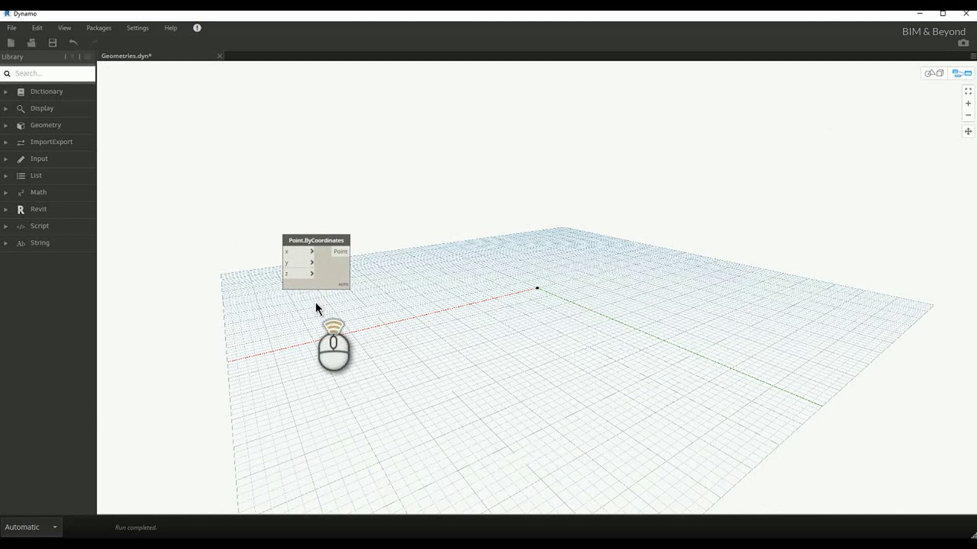
scroll(316, 304, up, 2)
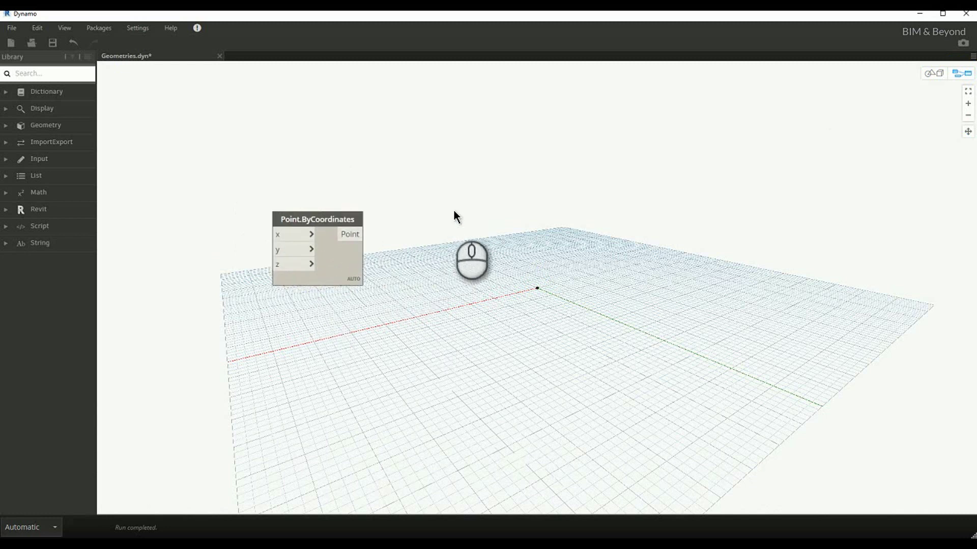
Step: Add a Circle.ByCenterPointRadius node and wire the point into its centerPoint input
right_click(474, 227)
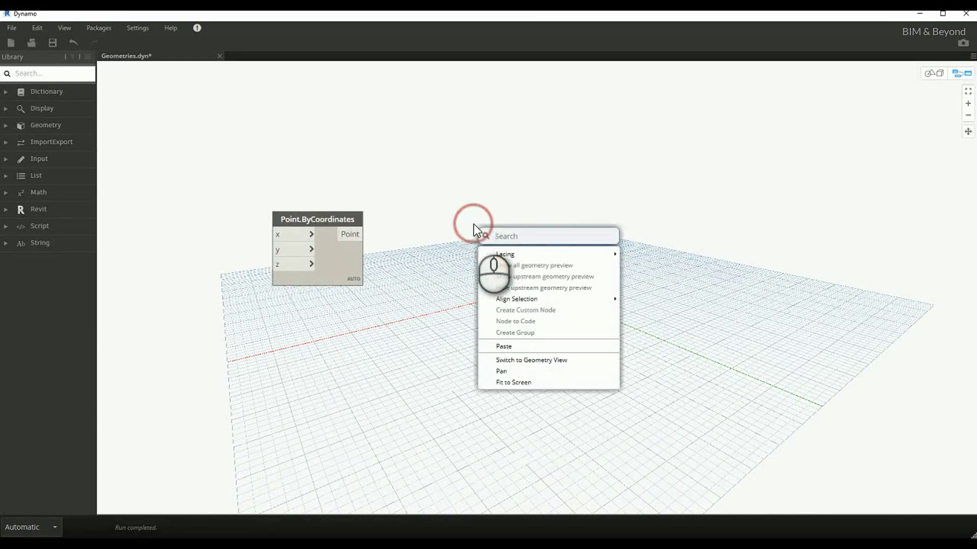
text(circ)
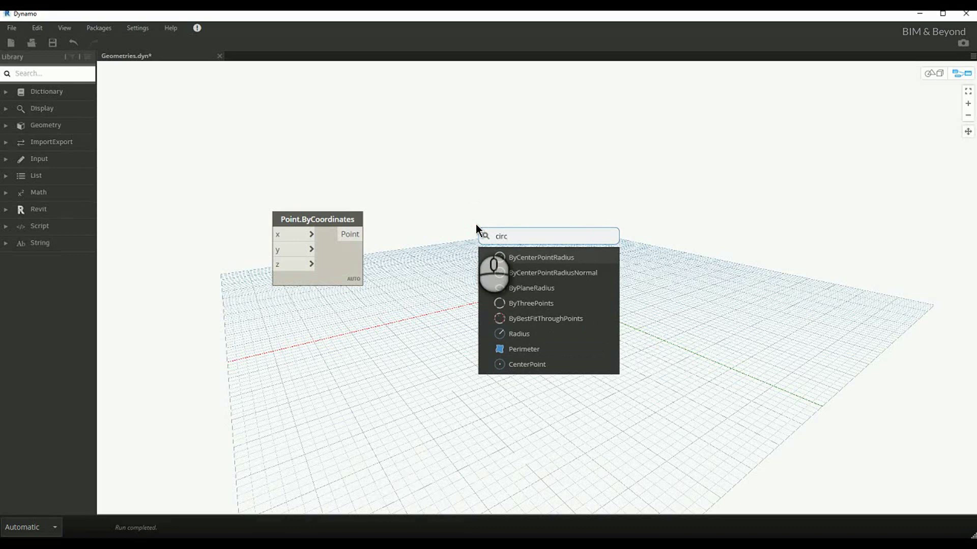
key(Return)
click(344, 237)
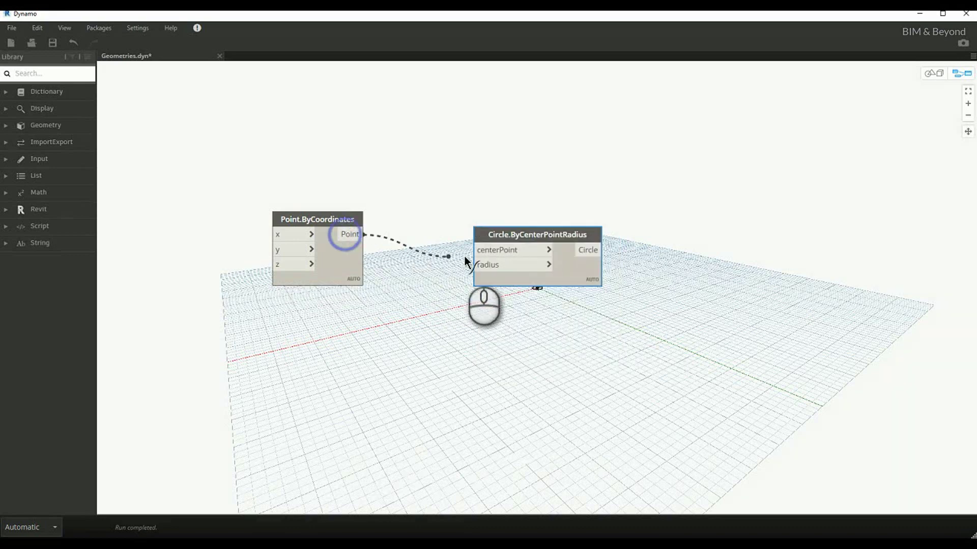
click(495, 251)
drag(529, 234, 507, 324)
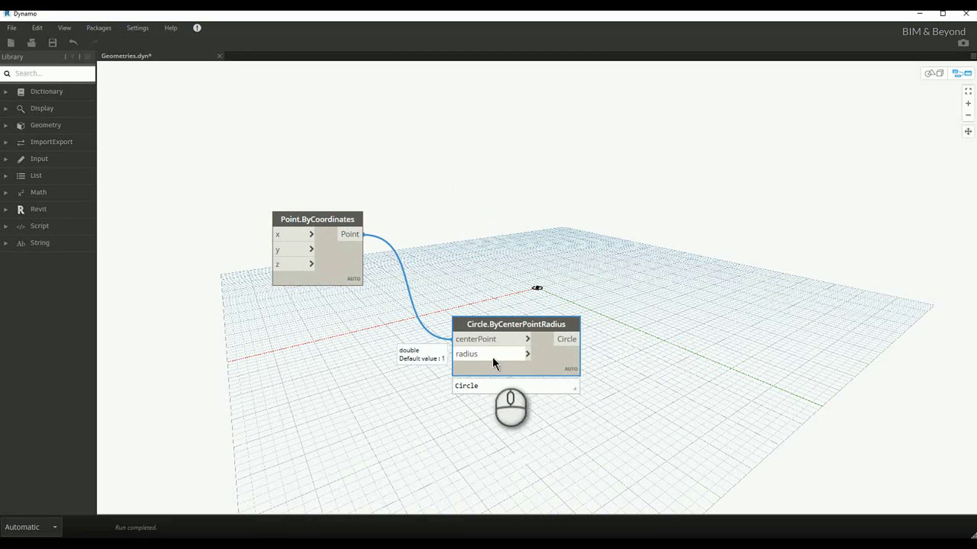
Step: Add a Sequence node and move it up near the other nodes
double_click(282, 382)
text(sphere)
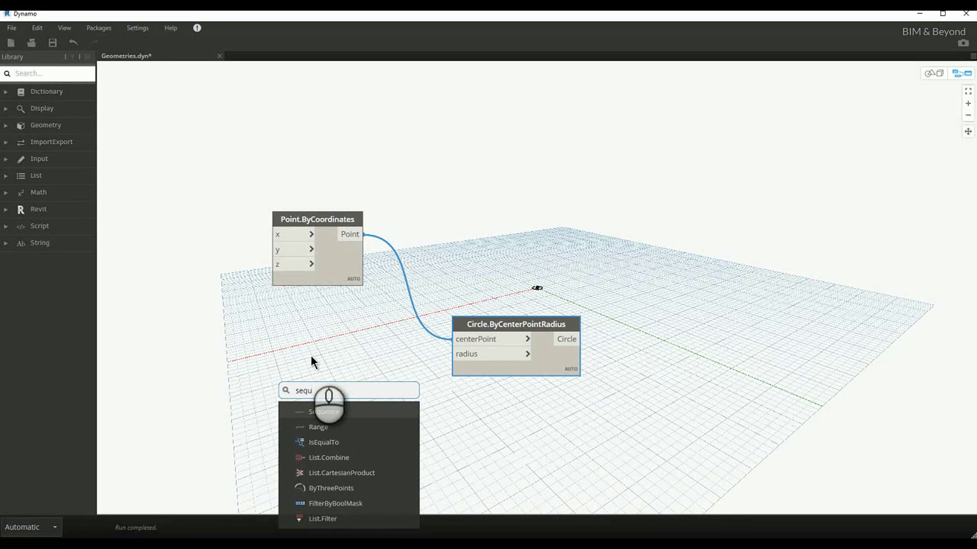
key(Escape)
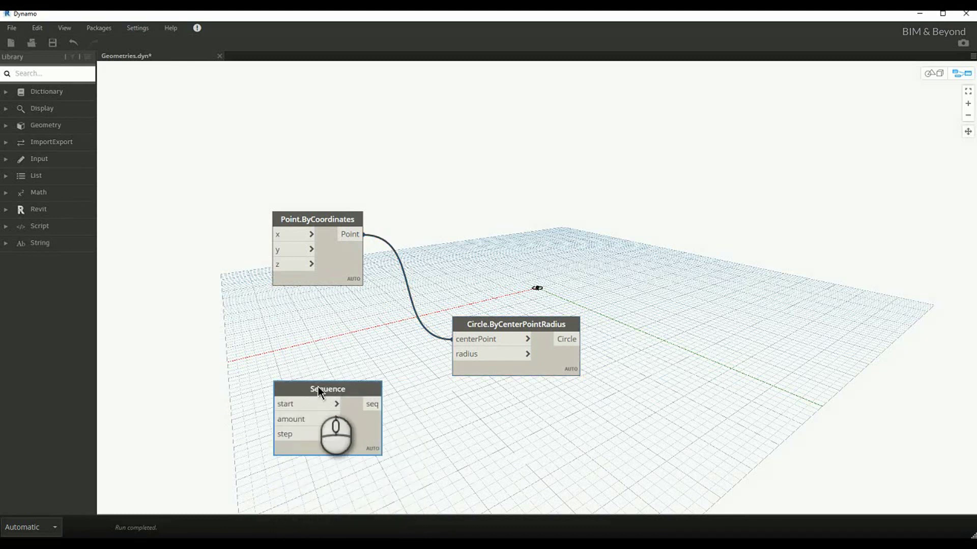
drag(318, 388, 314, 334)
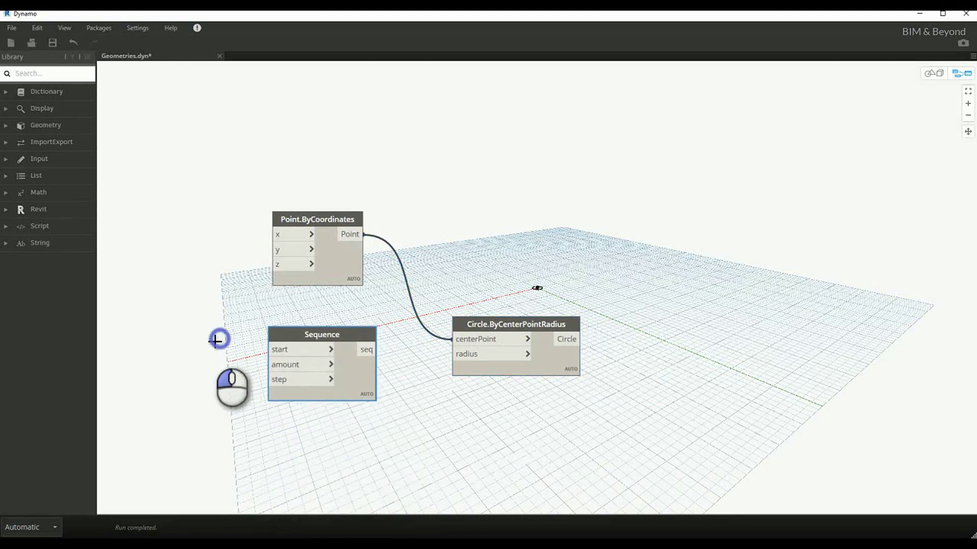
Step: Create a code block holding 10 and wire it into the Sequence start and amount inputs
double_click(200, 335)
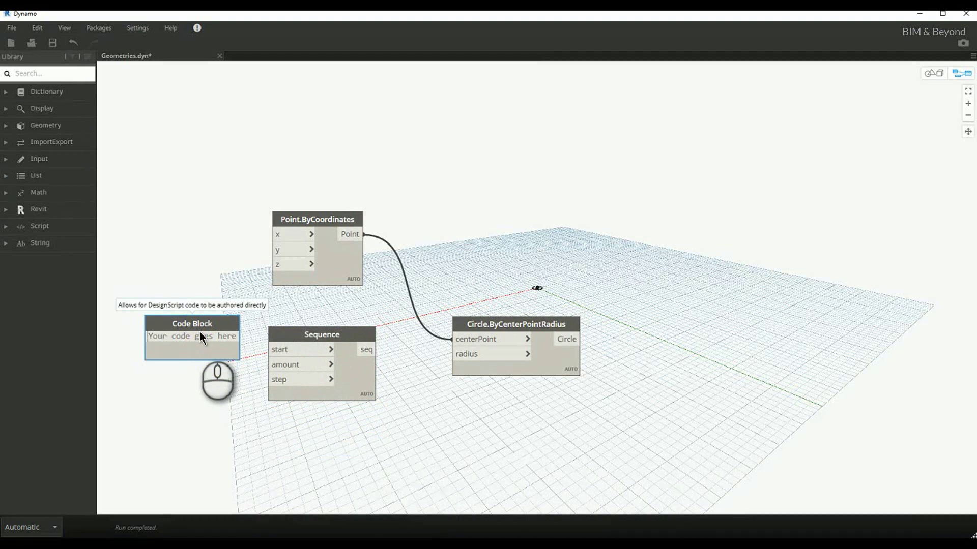
text(10)
click(135, 279)
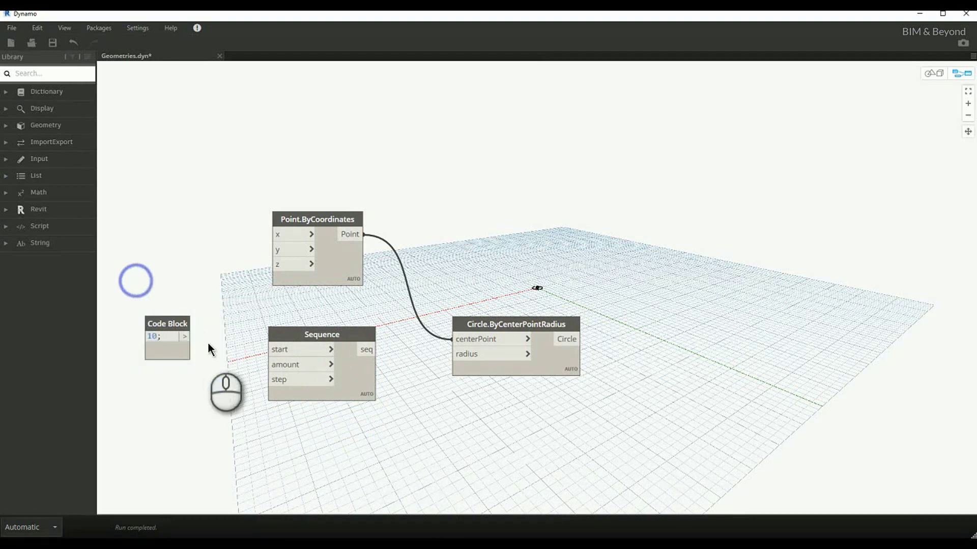
drag(188, 337, 273, 350)
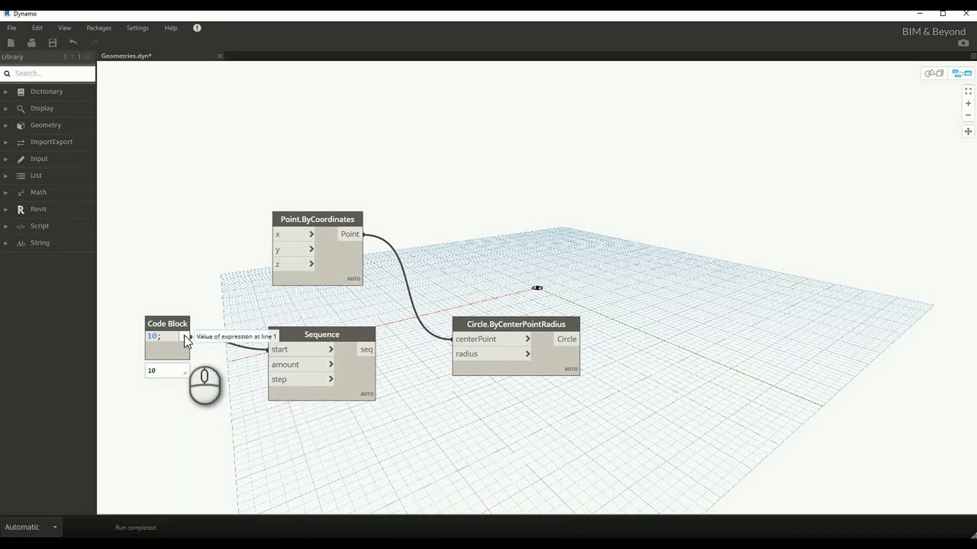
drag(205, 345, 287, 374)
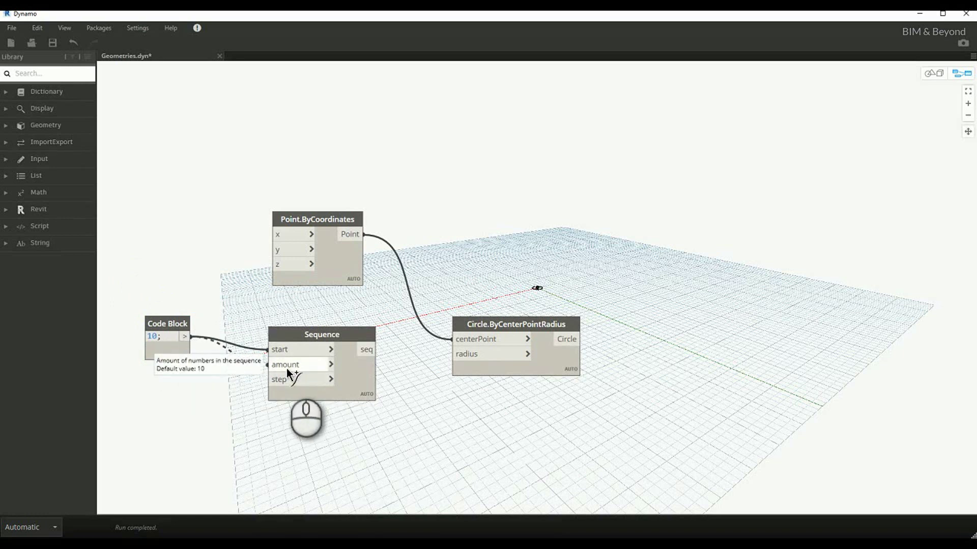
click(287, 369)
drag(179, 327, 232, 309)
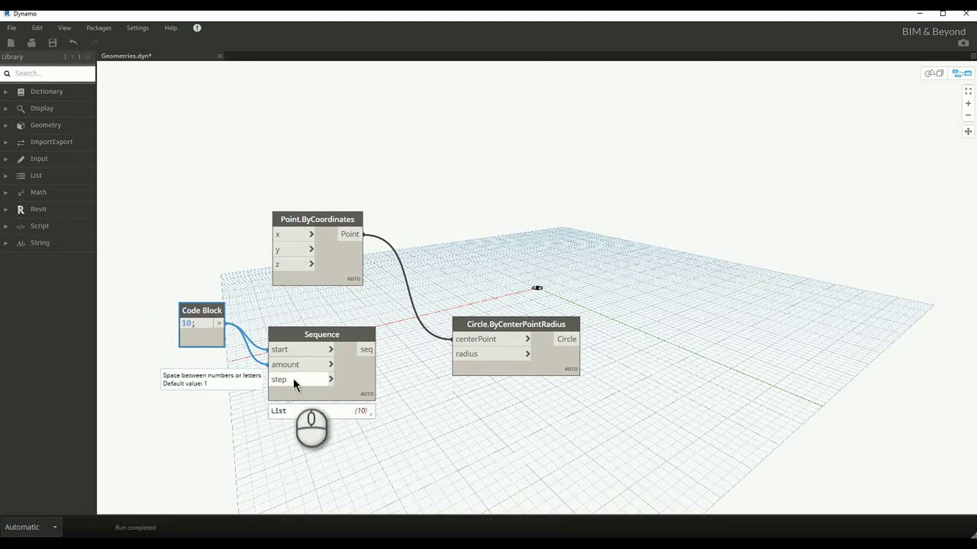
right_click(197, 392)
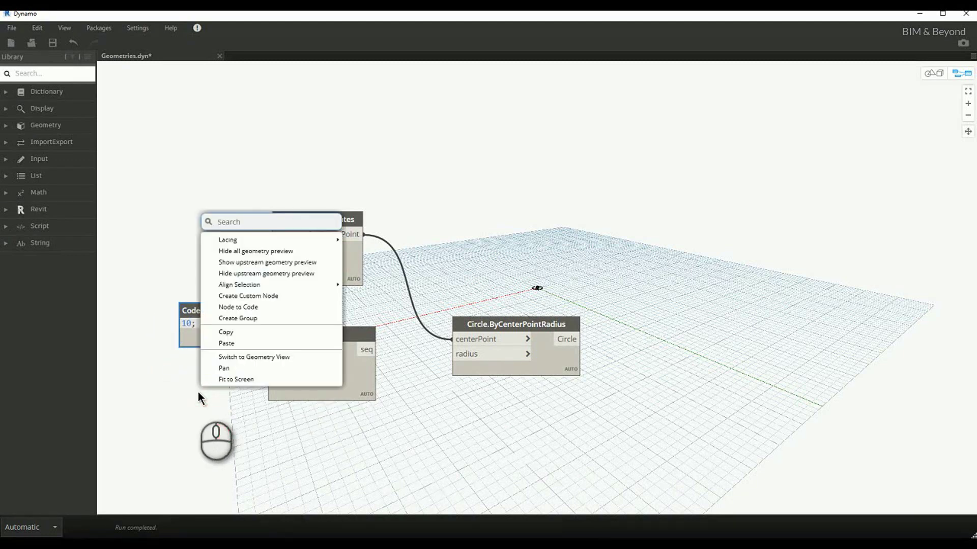
Step: Add a Number Slider and wire it into the Sequence step input
text(number)
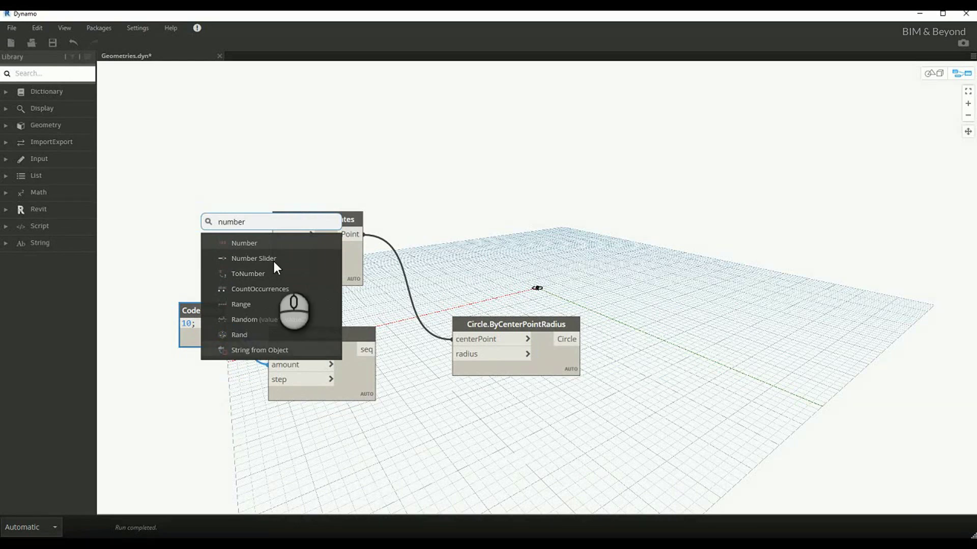
click(275, 258)
drag(297, 285, 124, 399)
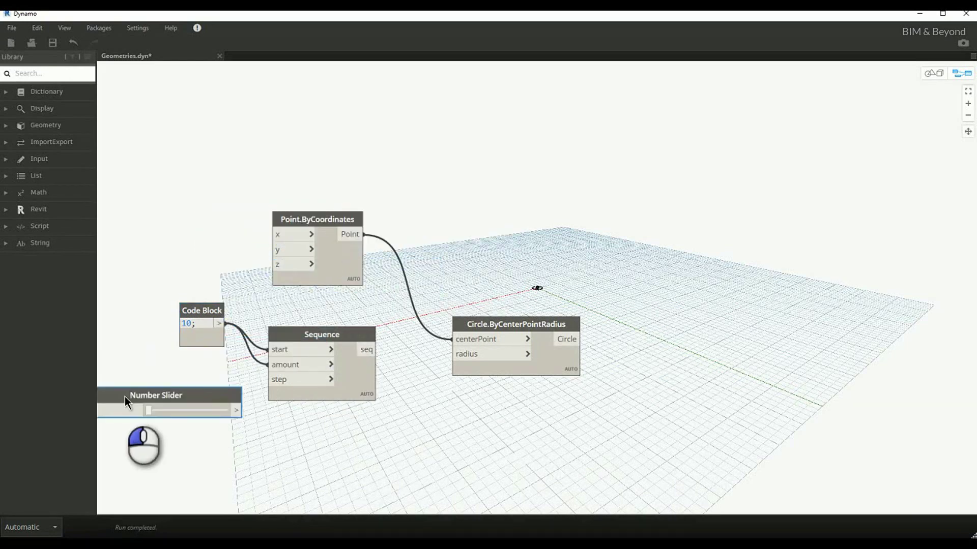
scroll(386, 412, down, 3)
scroll(383, 404, up, 3)
drag(379, 402, 399, 377)
drag(331, 386, 294, 385)
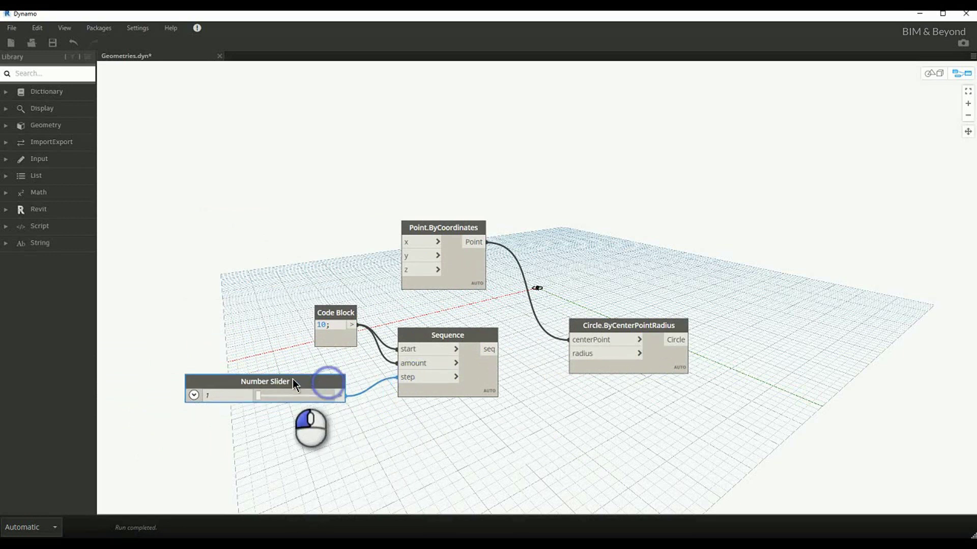
Step: Set the slider to value 50, minimum 50 and step 5
click(194, 395)
click(217, 395)
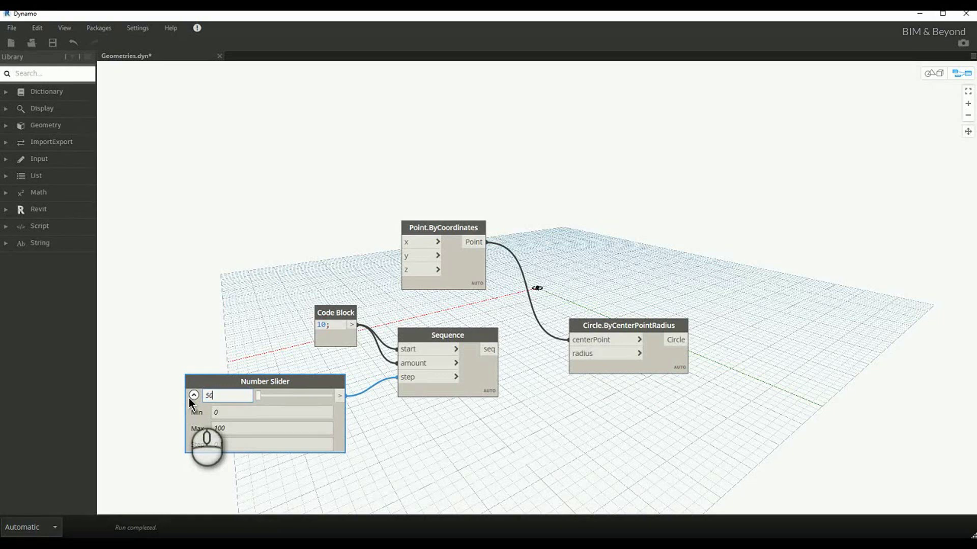
click(235, 412)
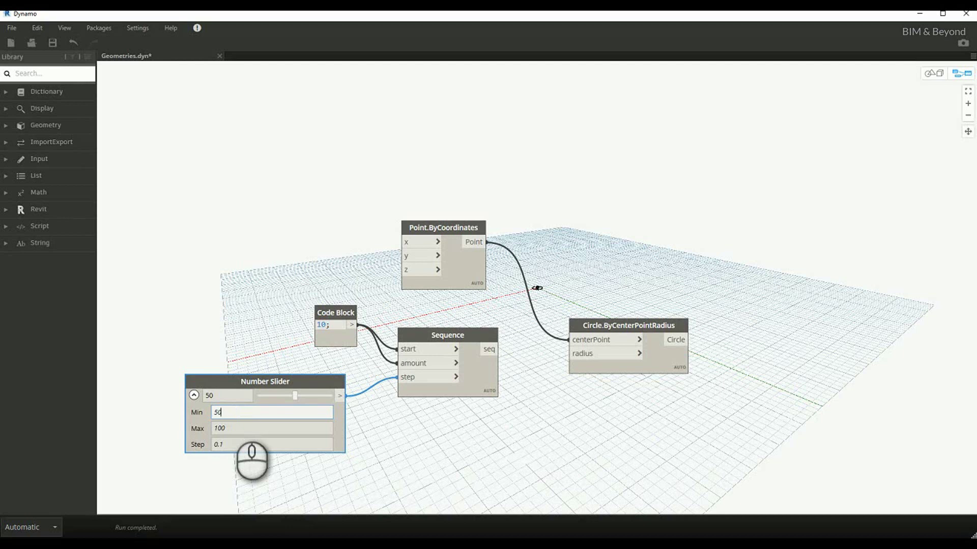
click(235, 445)
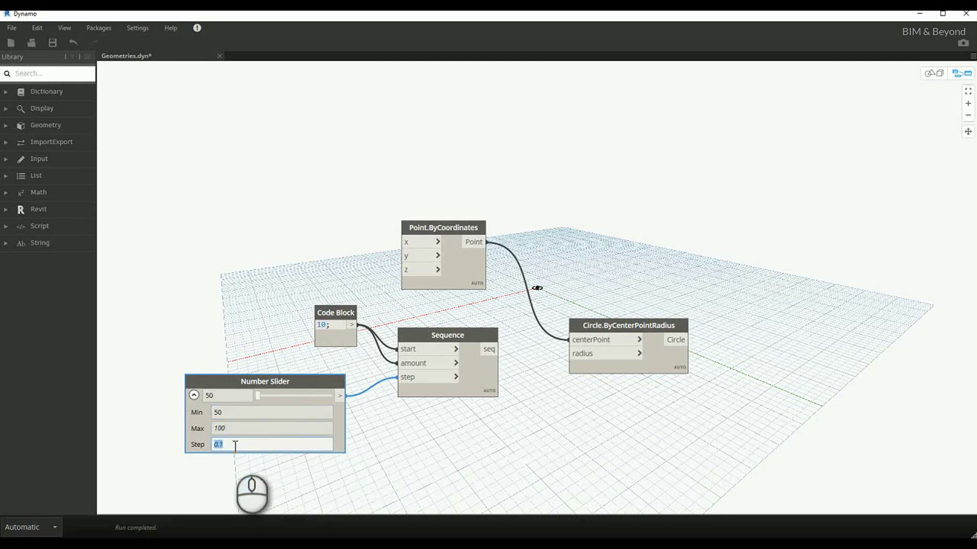
text(5)
click(194, 395)
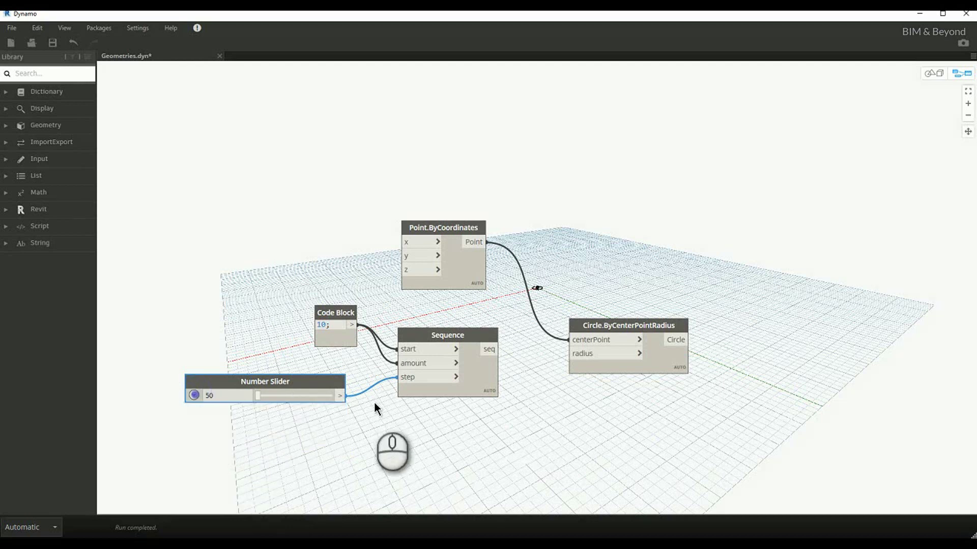
Step: Wire the Sequence output into the circle's radius input to make concentric circles
mouse_move(493, 395)
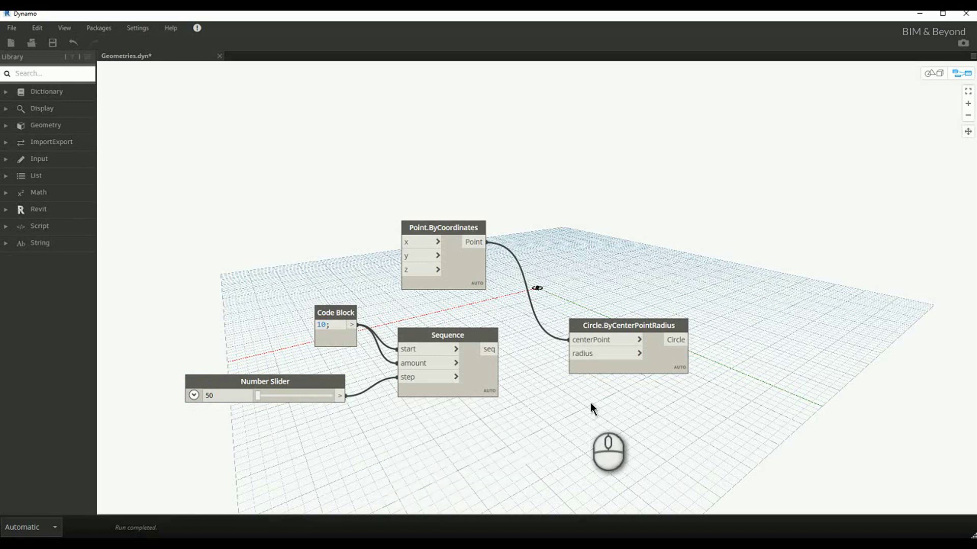
click(494, 350)
click(570, 353)
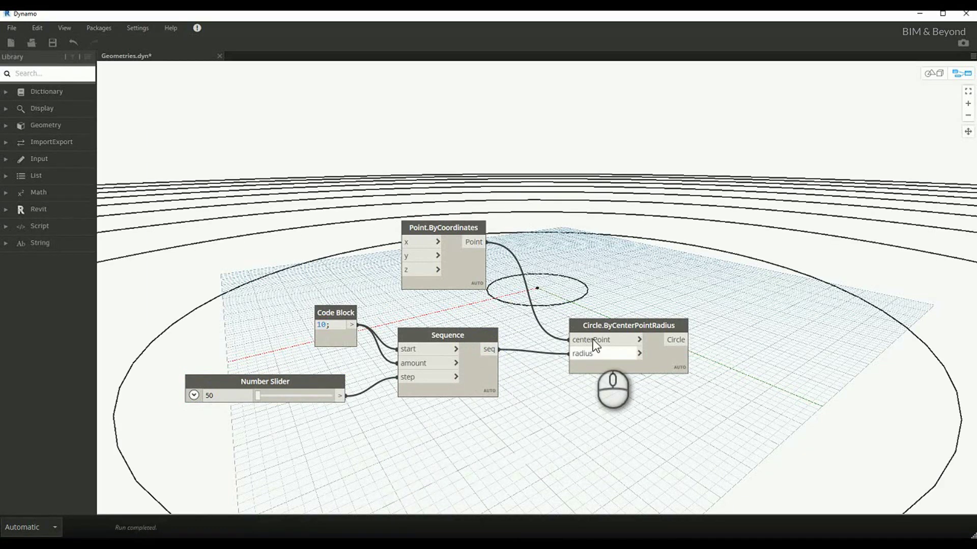
Step: Fit the 3D preview to all circles and move the Circle.ByCenterPointRadius node up
key(ctrl+b)
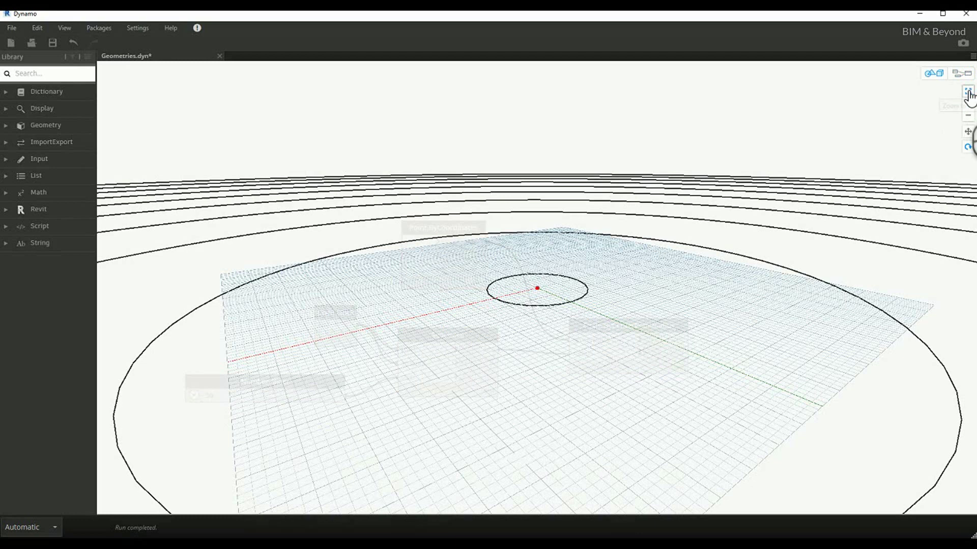
click(968, 93)
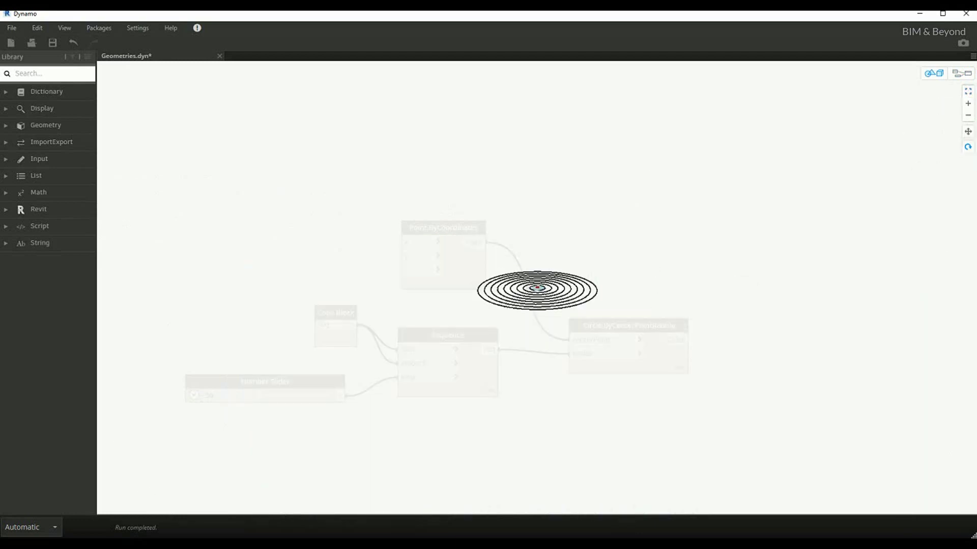
click(962, 73)
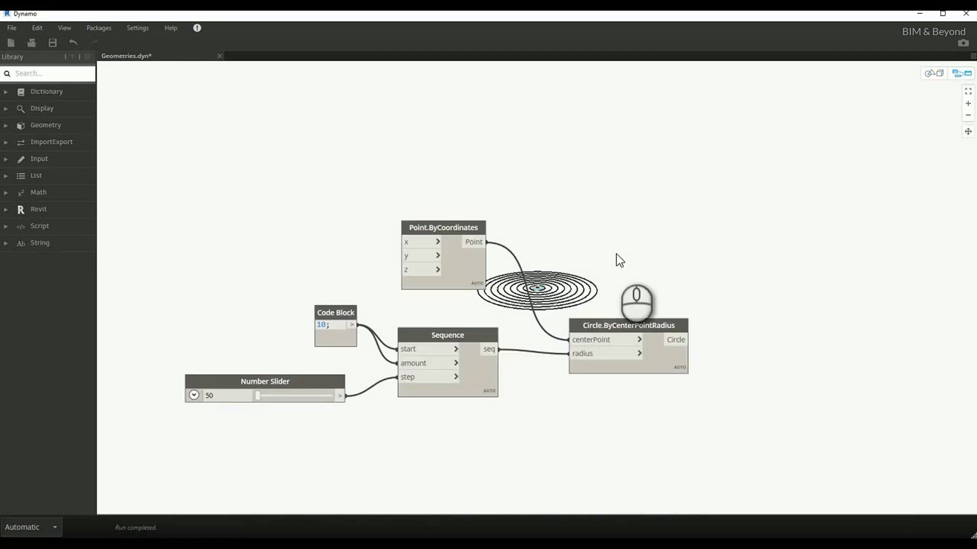
middle_drag(724, 304, 538, 308)
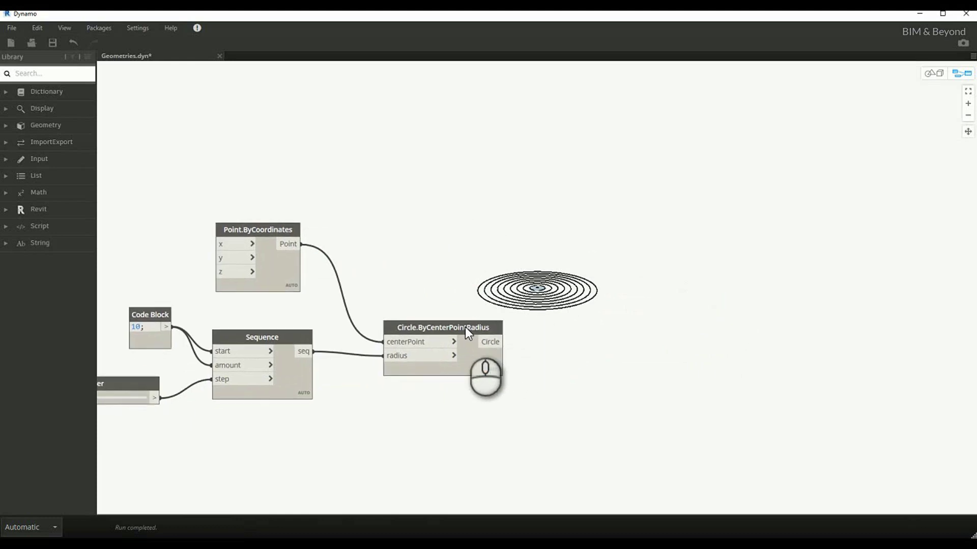
drag(465, 328, 441, 286)
click(529, 229)
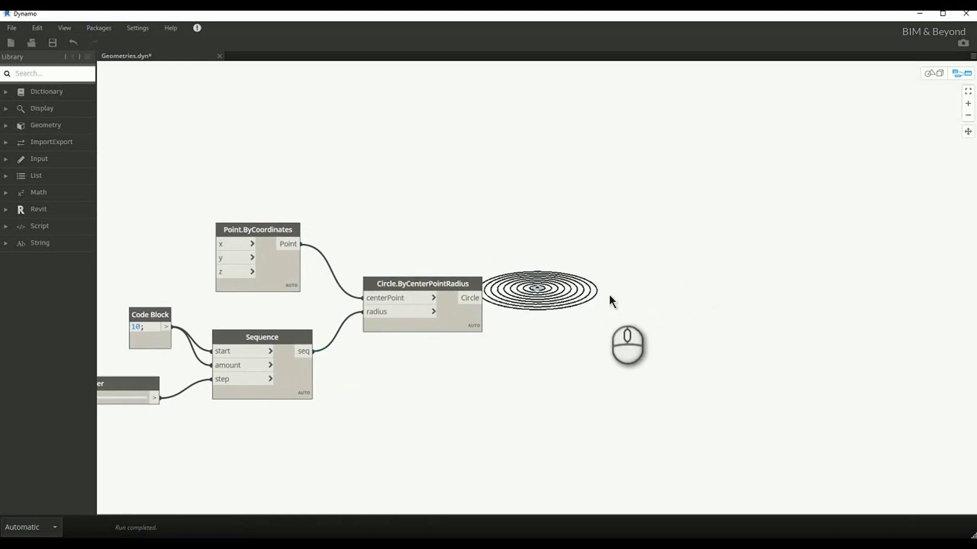
Step: Add a Polygon.RegularPolygon node and feed the circles into its circle input
right_click(556, 362)
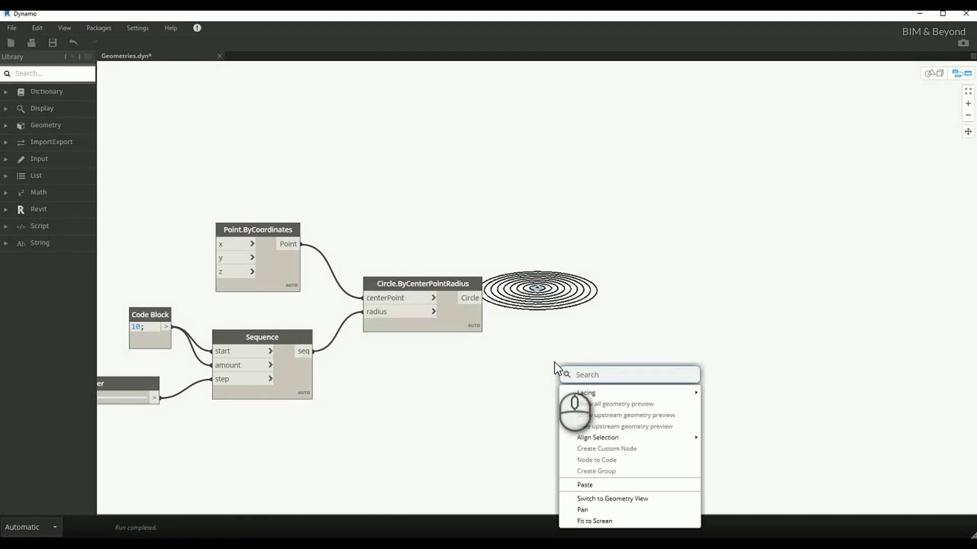
text(poly)
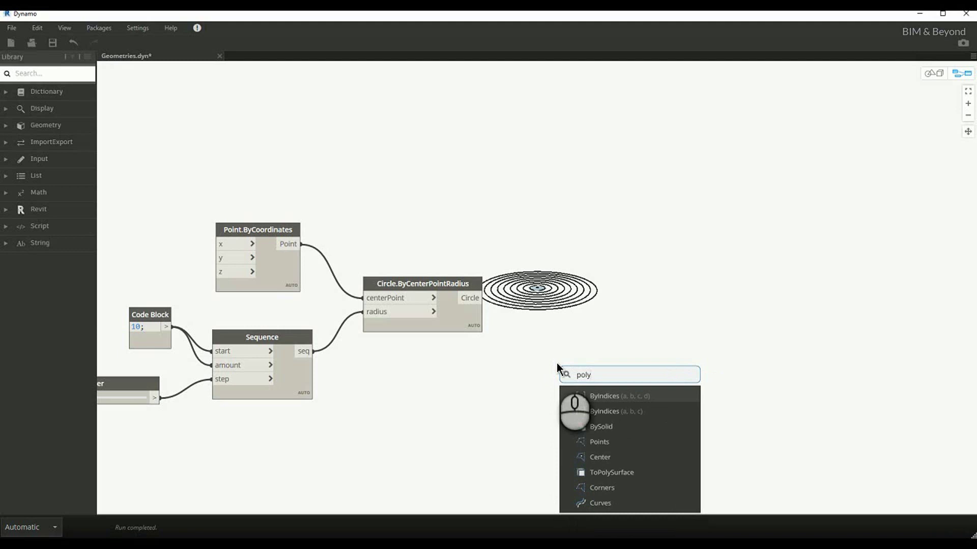
text(gon)
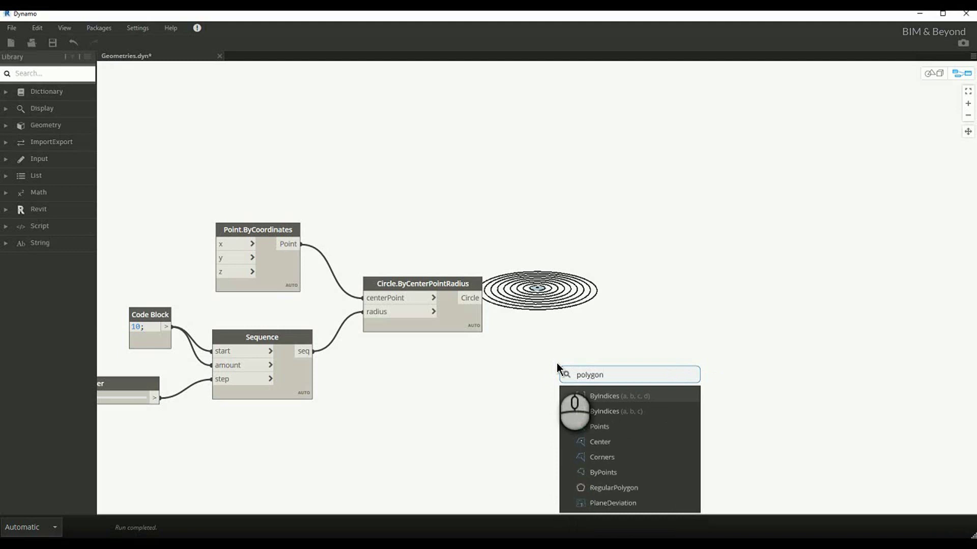
click(617, 486)
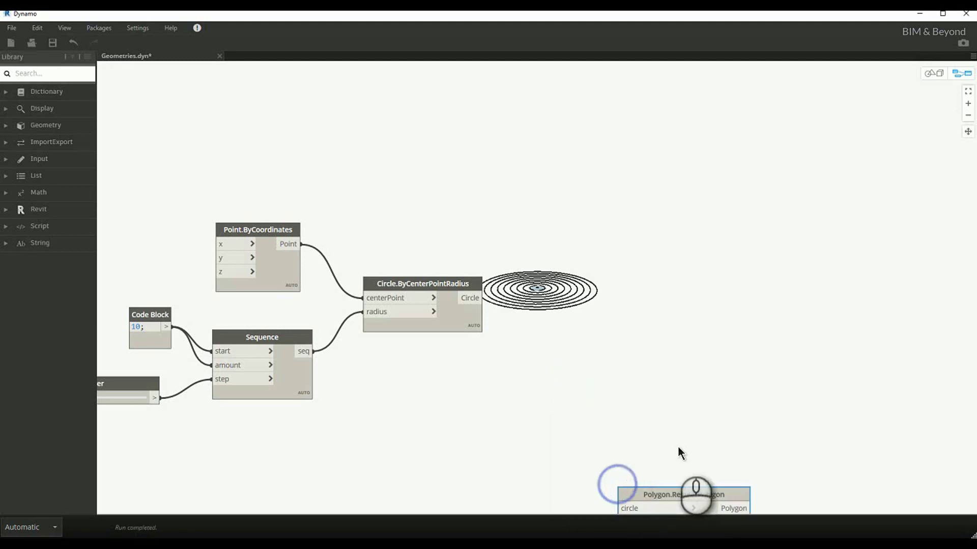
drag(656, 495, 656, 353)
click(475, 298)
click(566, 237)
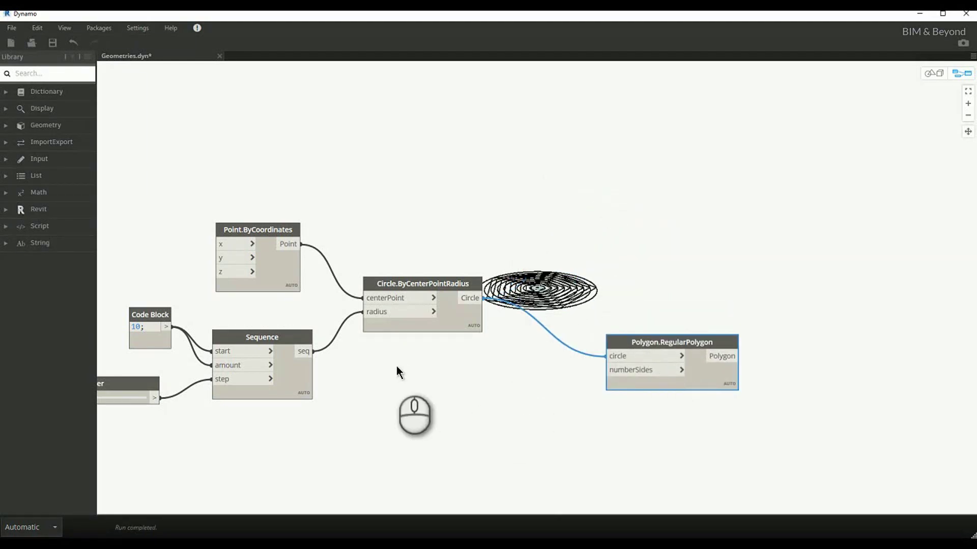
Step: Copy the Number Slider and paste a duplicate beside the polygon node
scroll(275, 364, down, 1)
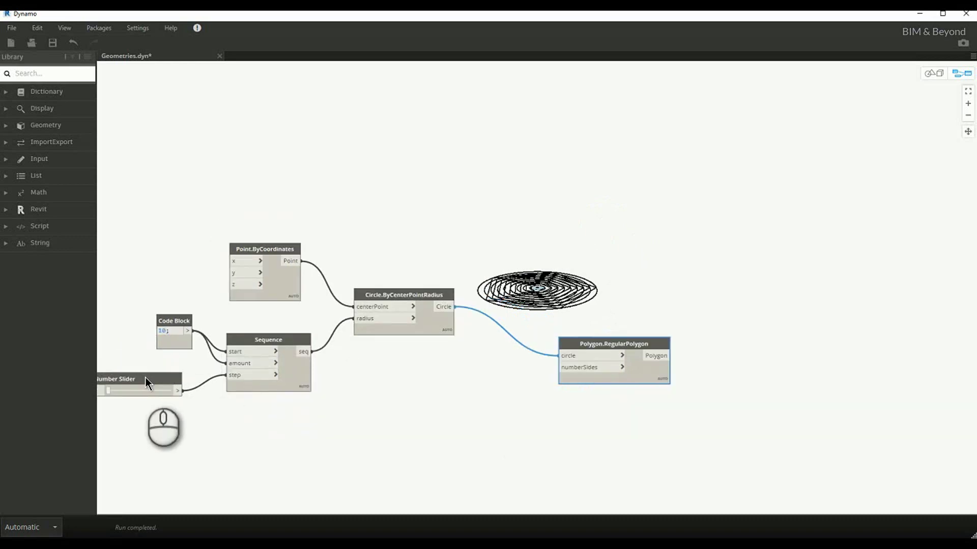
scroll(146, 379, down, 3)
middle_drag(166, 355, 220, 349)
scroll(238, 361, up, 3)
click(235, 358)
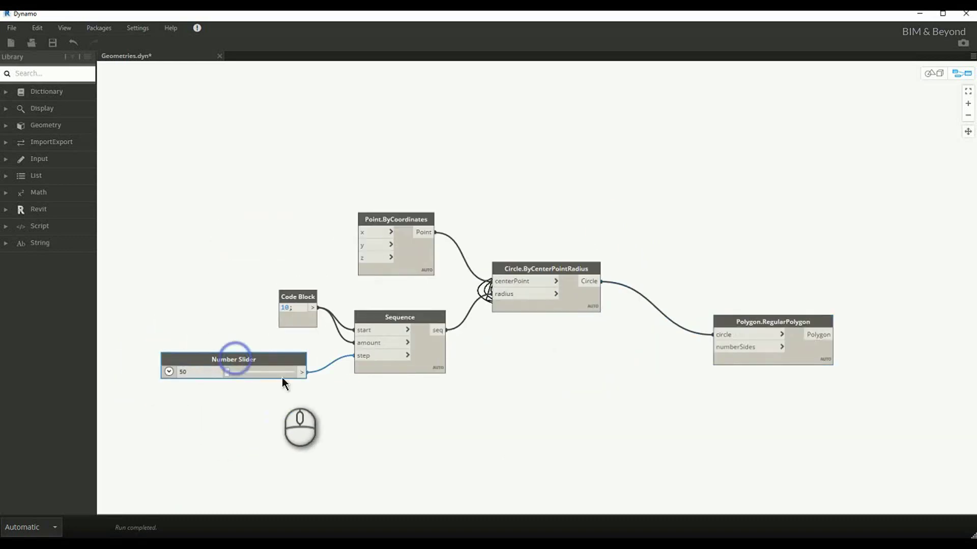
key(ctrl+c)
click(526, 399)
key(ctrl+v)
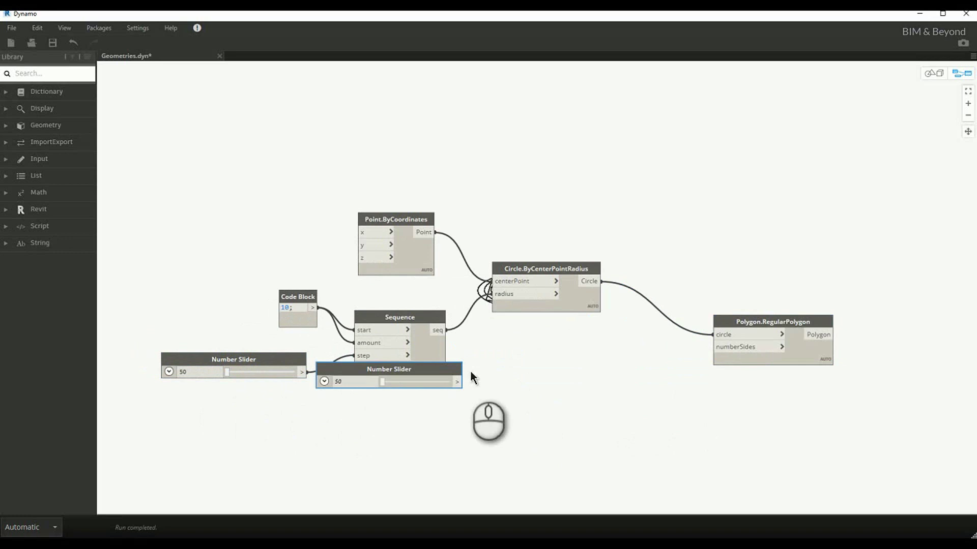
Step: Move the slider copy next to the polygon node and wire it into numberSides
drag(433, 370, 612, 369)
click(636, 381)
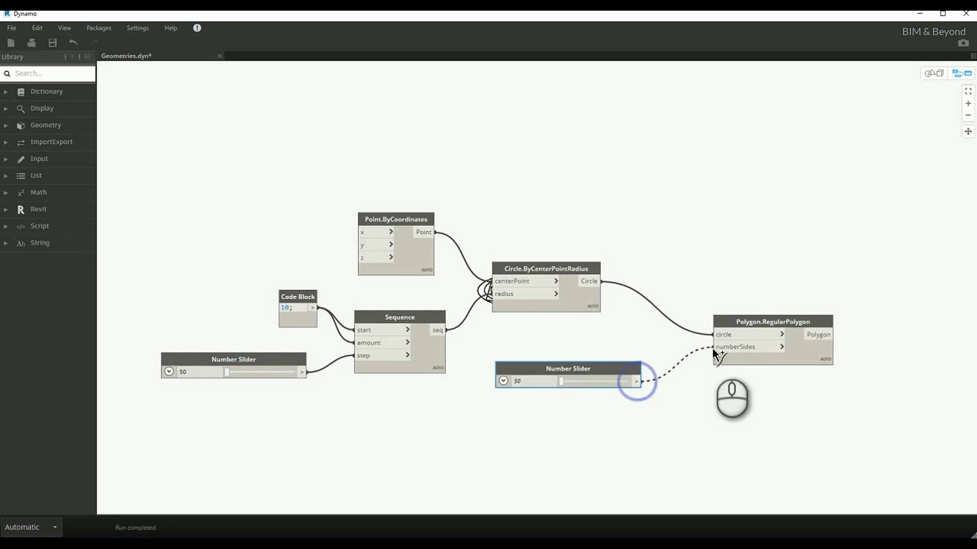
click(713, 347)
middle_drag(697, 269, 565, 290)
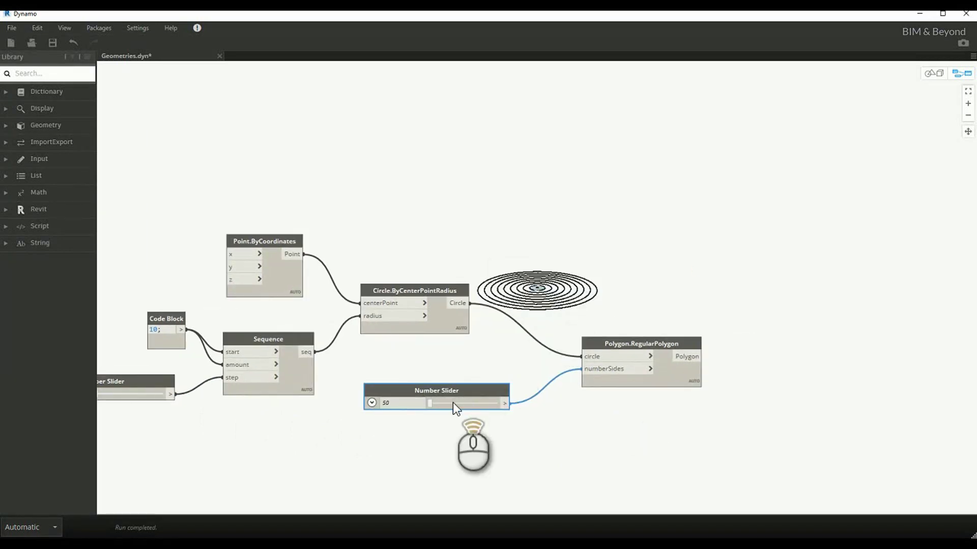
scroll(456, 407, up, 3)
Step: Set the slider to minimum 5, maximum 15, step 1 and value 10
click(333, 404)
click(397, 431)
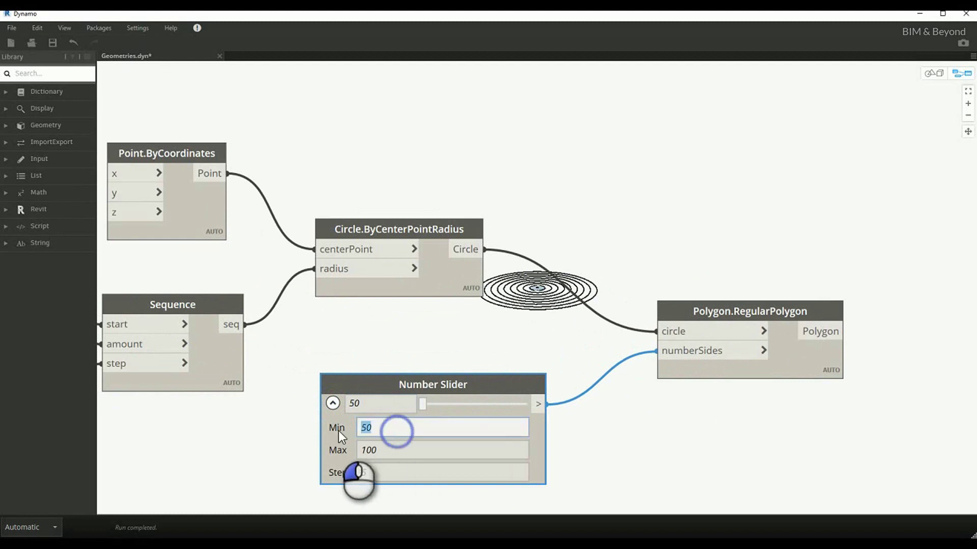
text(5)
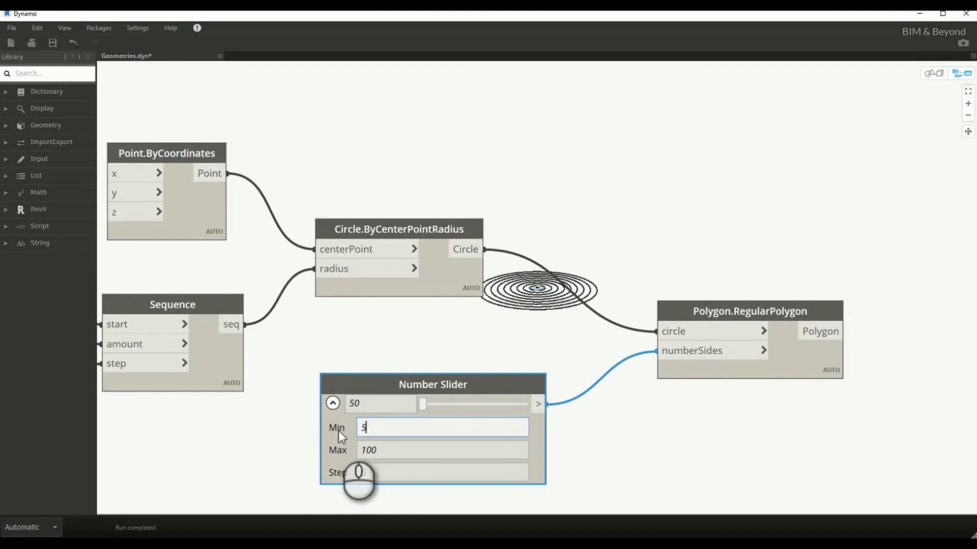
click(388, 451)
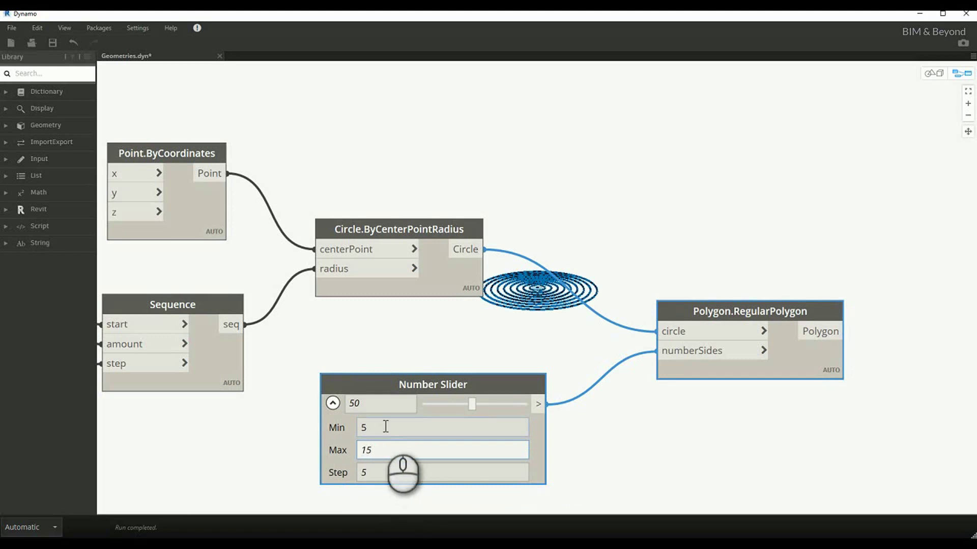
click(376, 472)
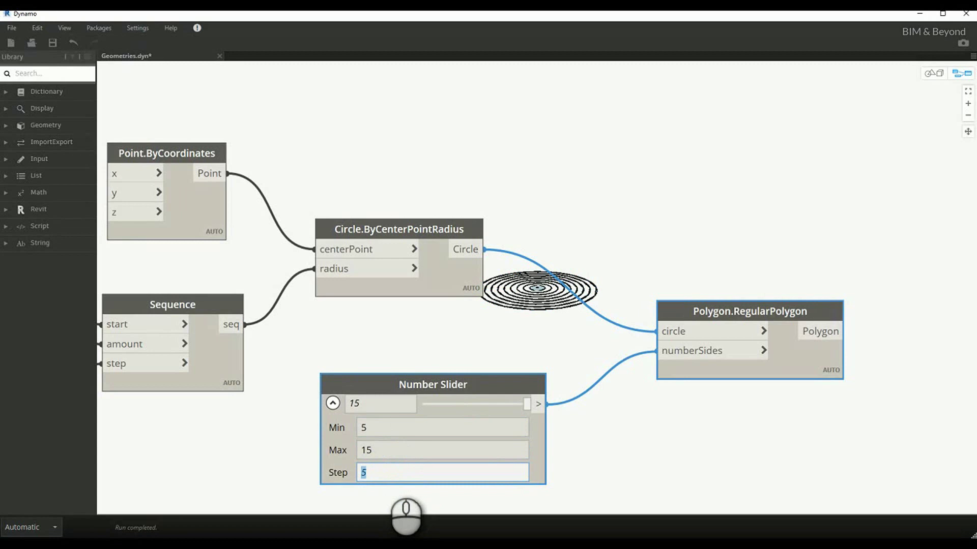
text(1)
click(395, 428)
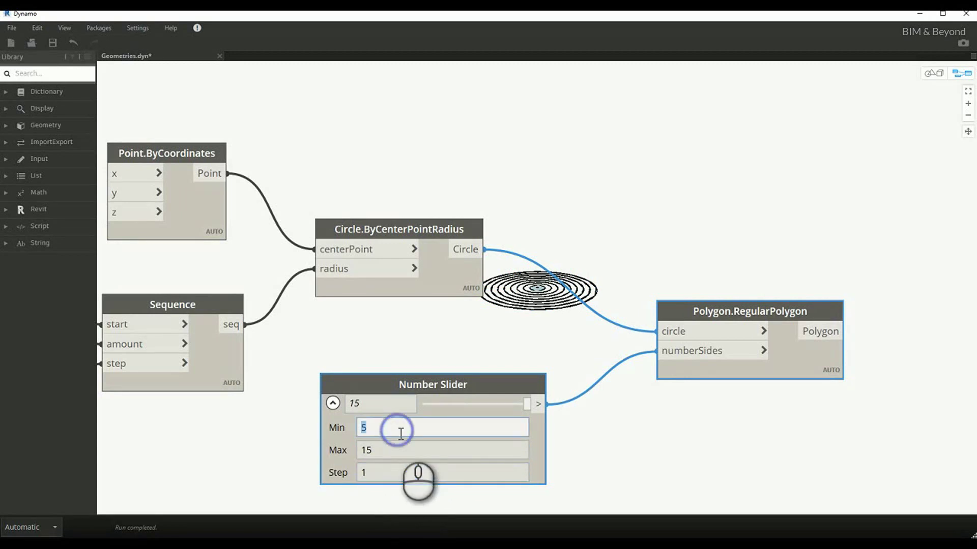
click(376, 403)
drag(526, 404, 477, 406)
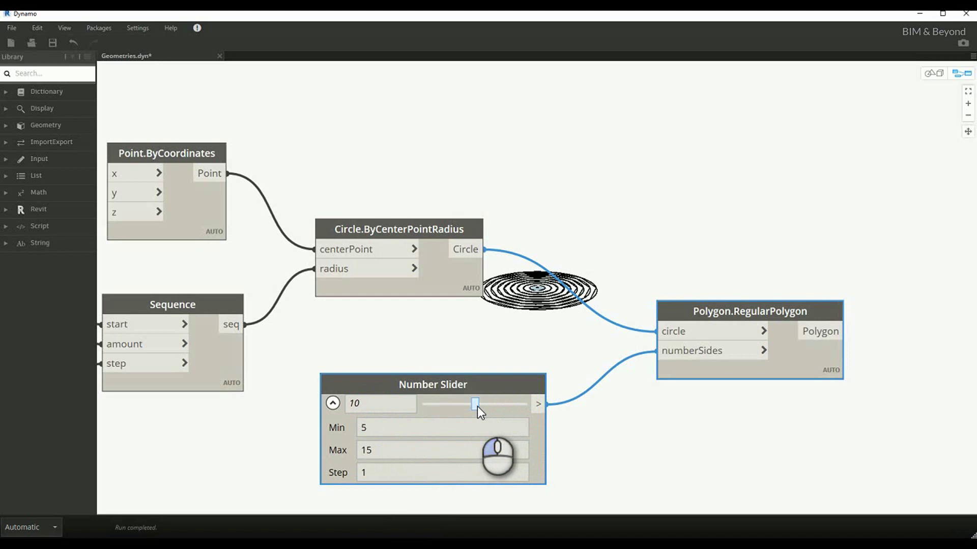
click(333, 403)
click(478, 358)
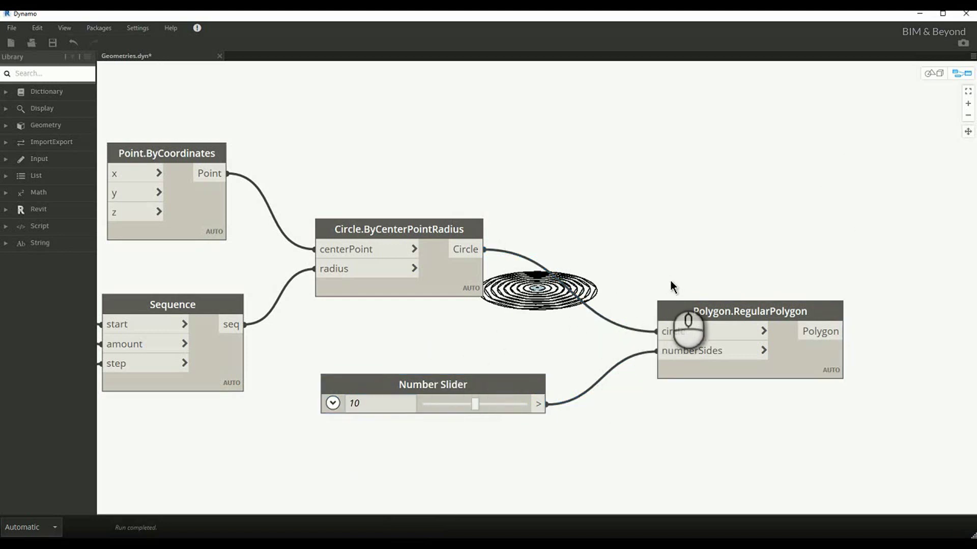
Step: Rearrange the slider and polygon nodes into a tidier layout
scroll(687, 275, down, 2)
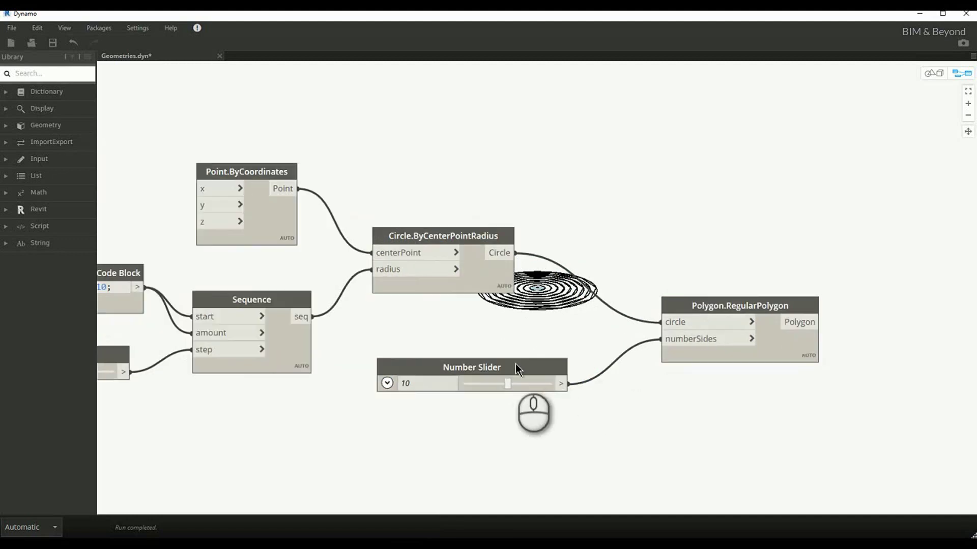
drag(514, 364, 506, 317)
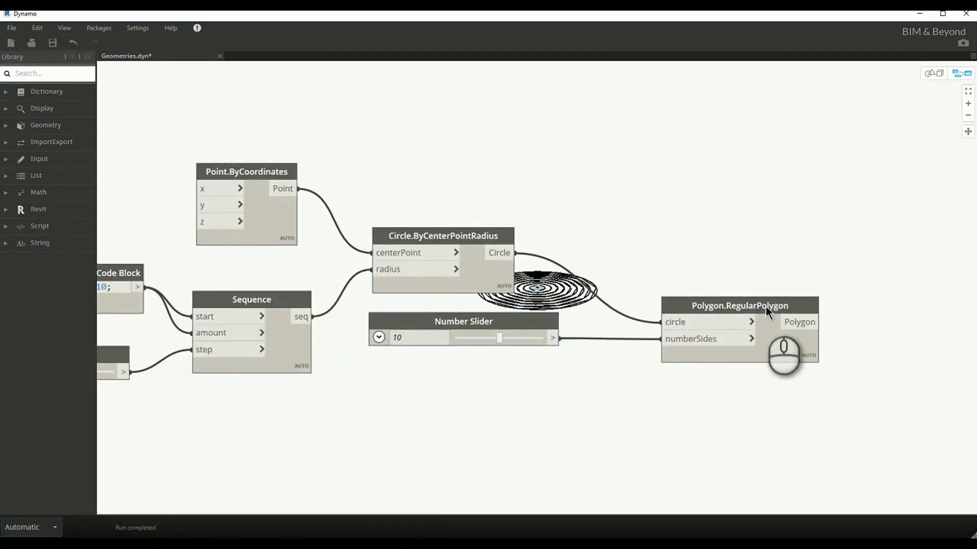
drag(763, 307, 706, 266)
click(710, 233)
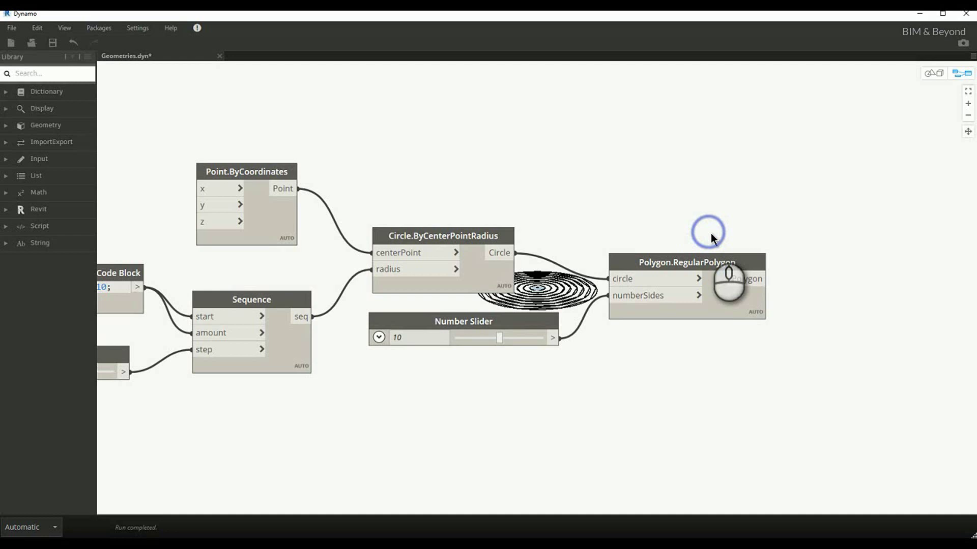
scroll(618, 252, down, 2)
scroll(744, 338, down, 1)
scroll(750, 331, up, 2)
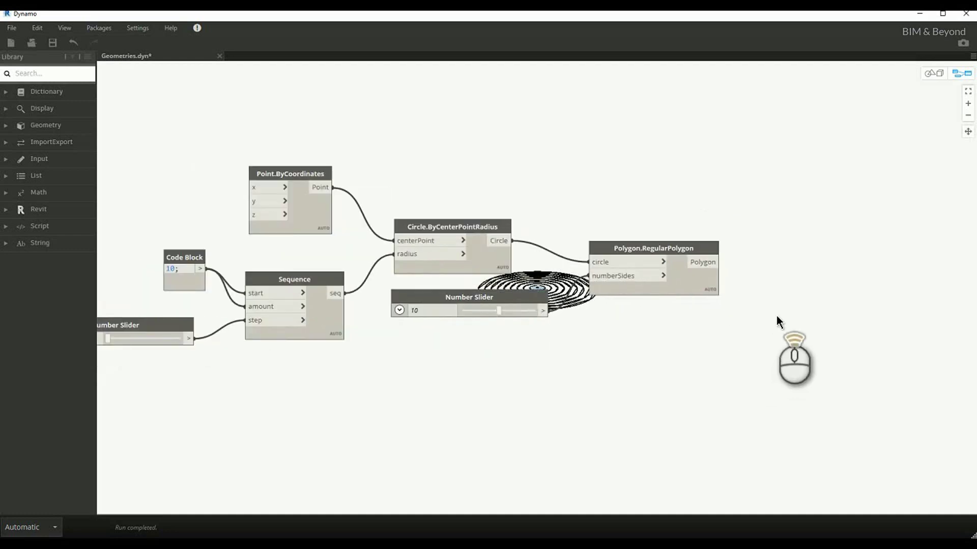
scroll(789, 340, up, 2)
middle_drag(789, 339, 729, 303)
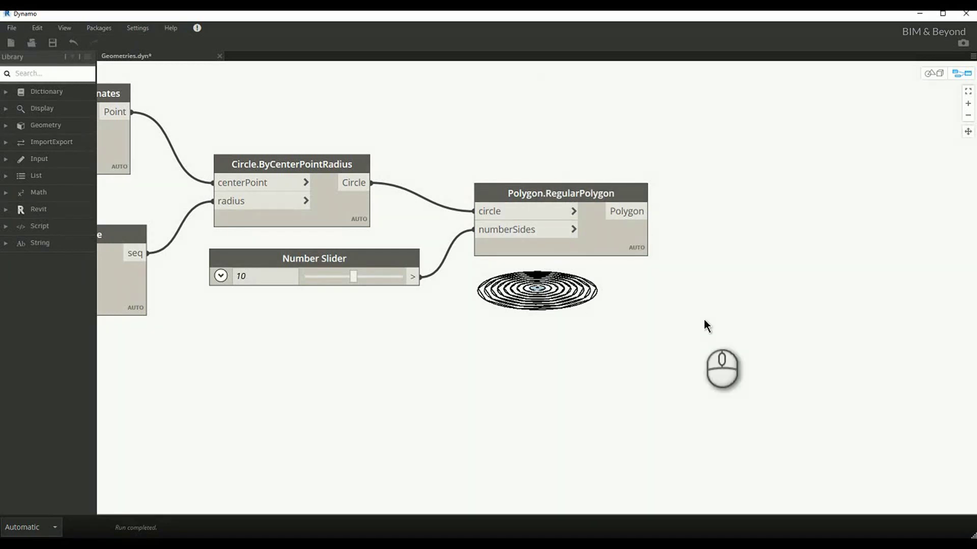
Step: Add a Geometry.Translate node and feed the RegularPolygon output into its geometry input
right_click(734, 264)
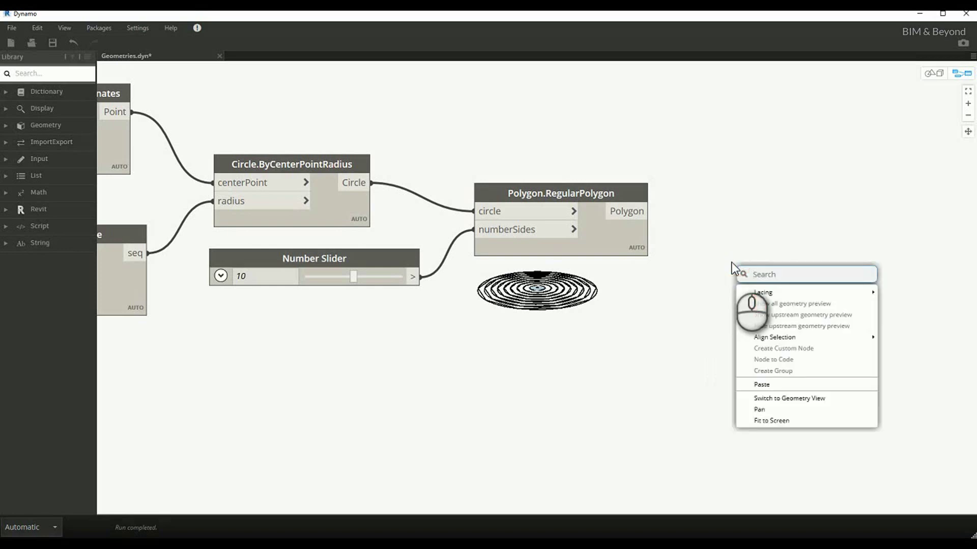
text(geometry)
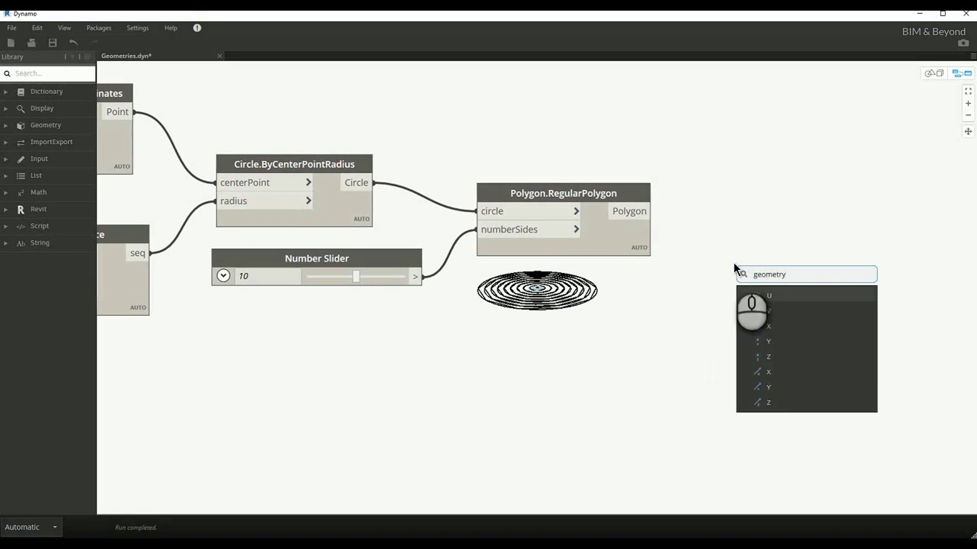
text(.trans)
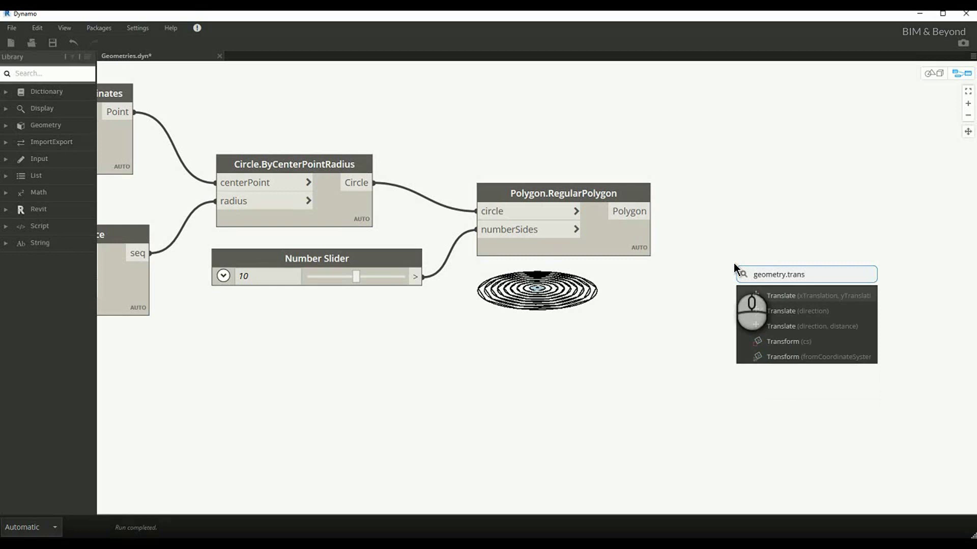
click(781, 313)
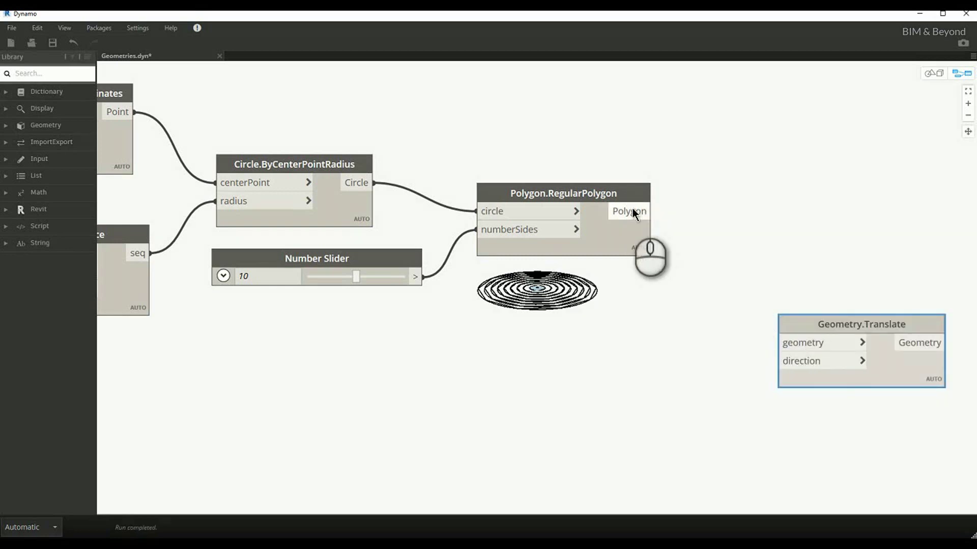
click(652, 211)
click(807, 343)
drag(834, 325, 769, 319)
scroll(774, 257, down, 3)
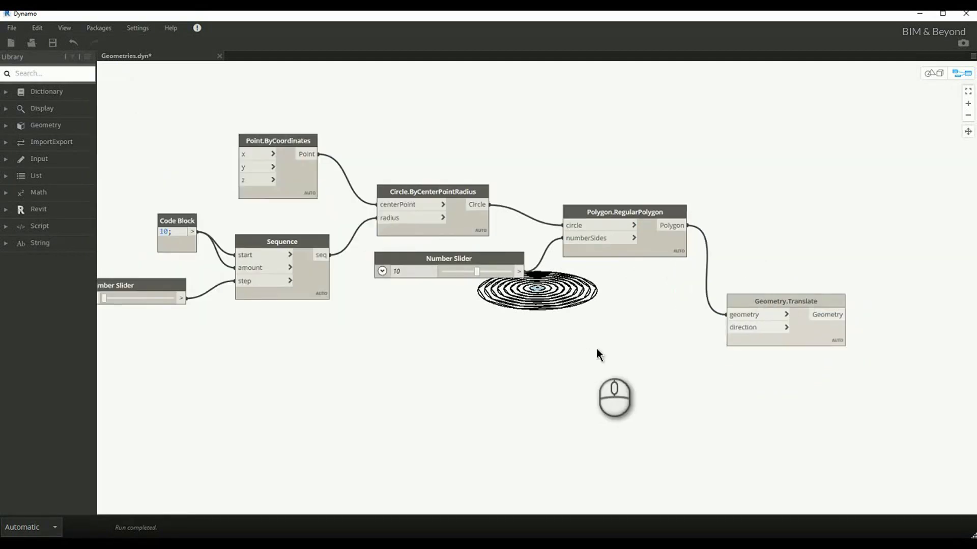
middle_drag(555, 385, 584, 377)
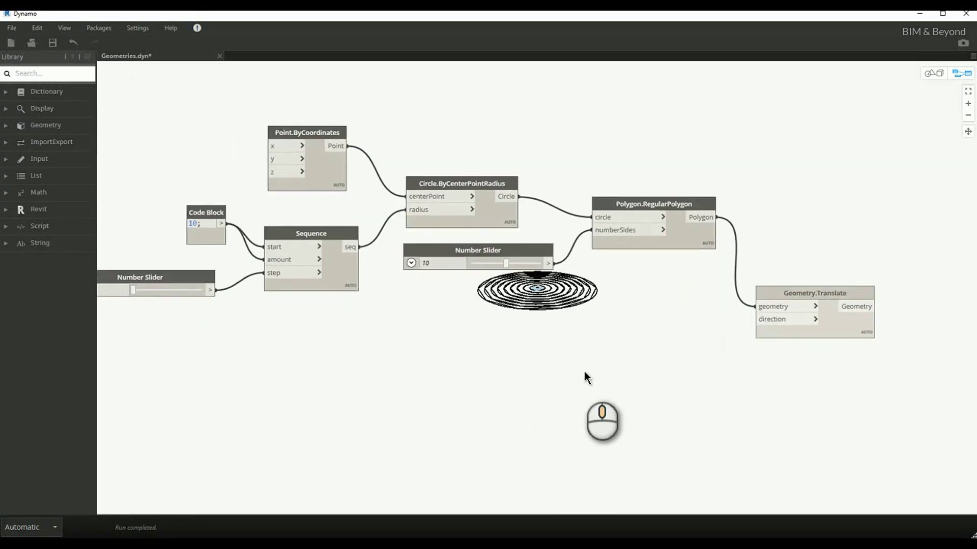
scroll(577, 320, down, 2)
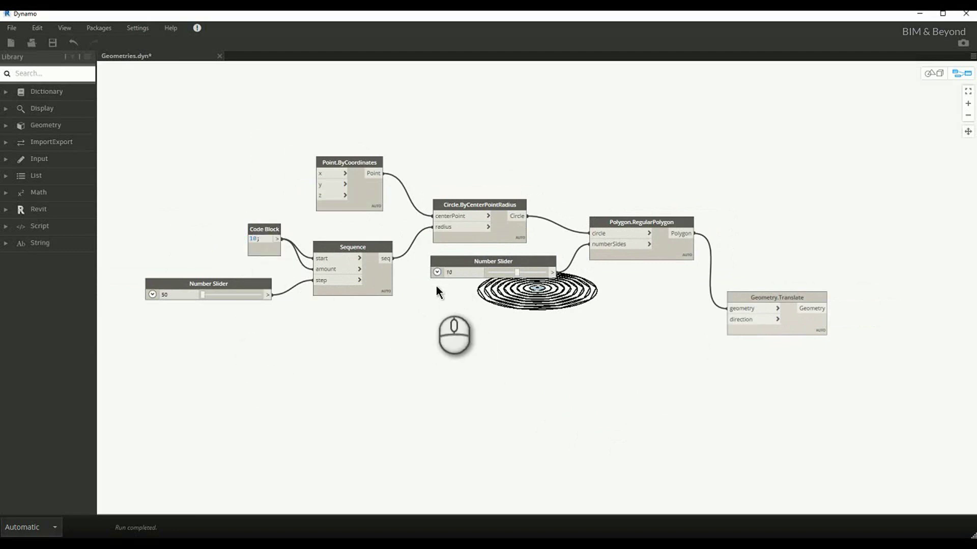
Step: Add a Vector.ByCoordinates node and place it beside the Translate node
right_click(610, 340)
text(vect)
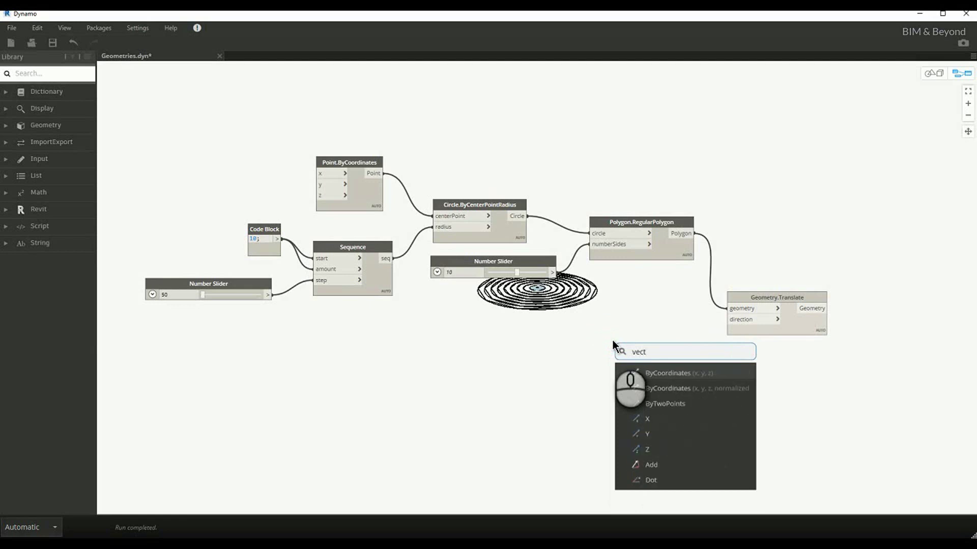
key(Return)
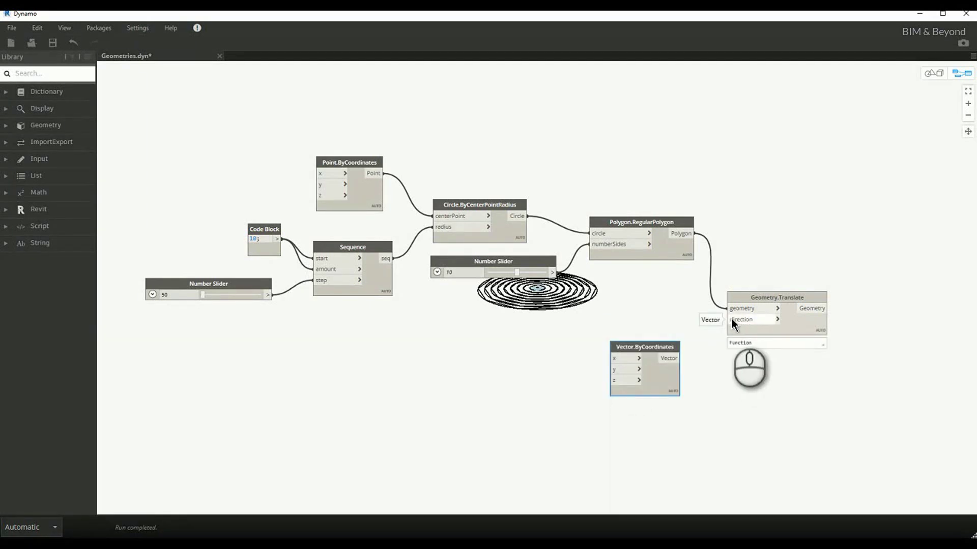
drag(652, 352, 649, 304)
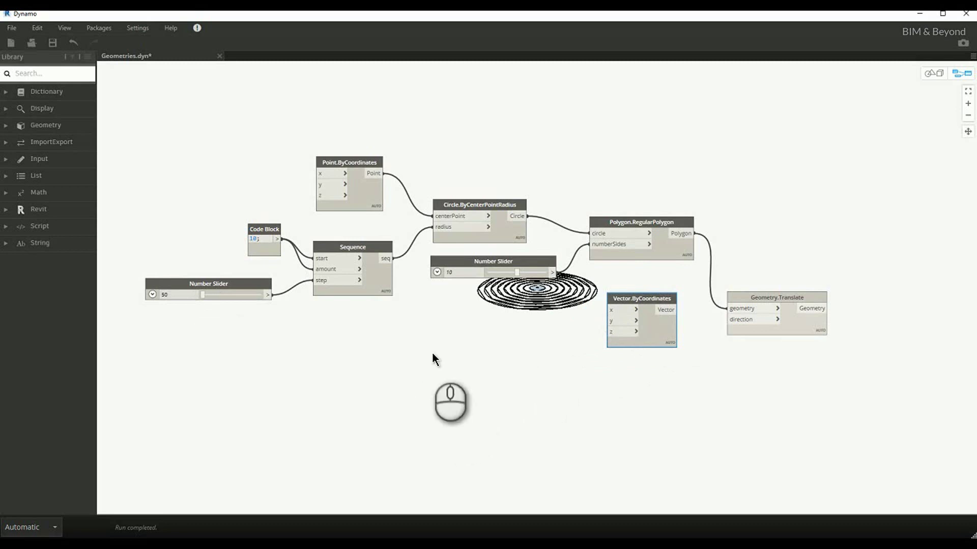
scroll(671, 289, up, 1)
drag(642, 301, 642, 343)
click(697, 377)
scroll(636, 387, down, 1)
scroll(535, 359, up, 1)
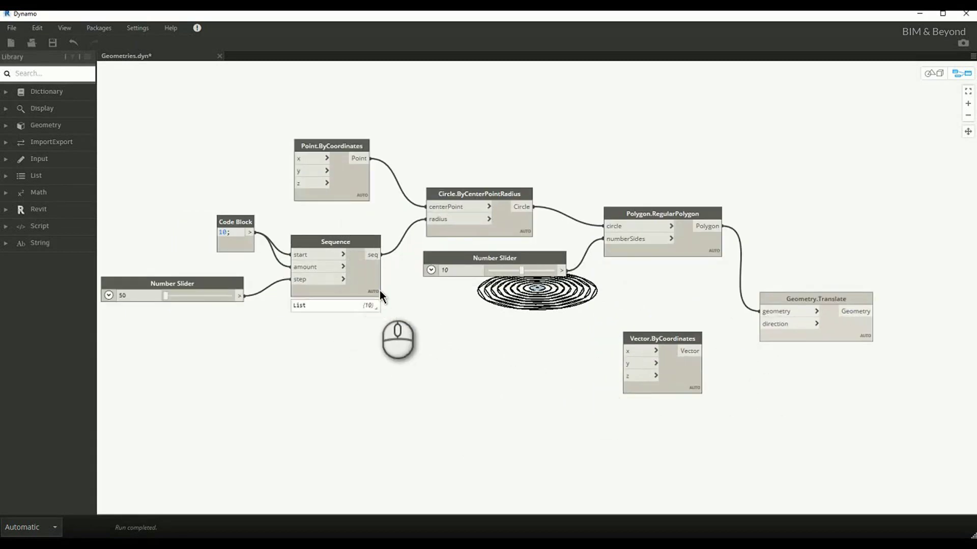
Step: Wire the Sequence into the vector's z, and the vector into Geometry.Translate direction
click(372, 306)
click(326, 254)
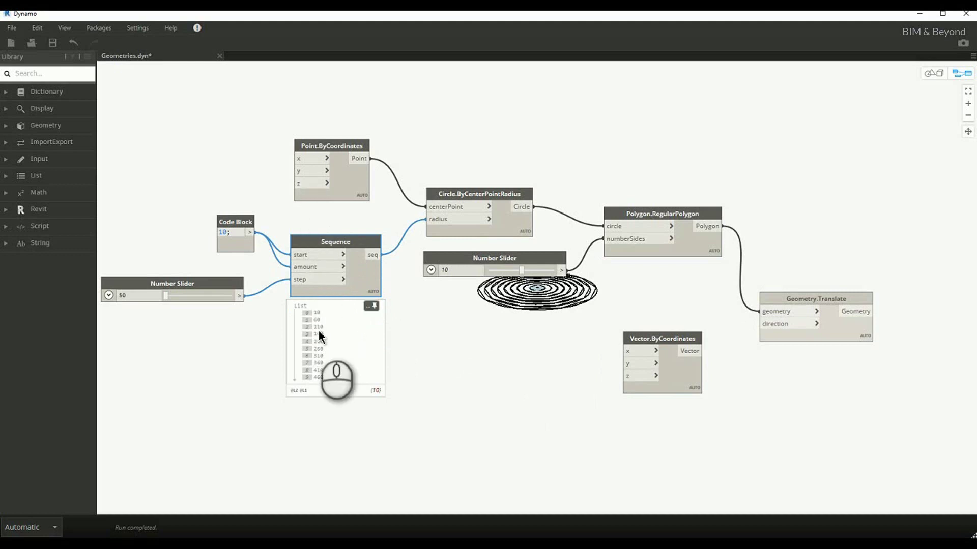
click(374, 257)
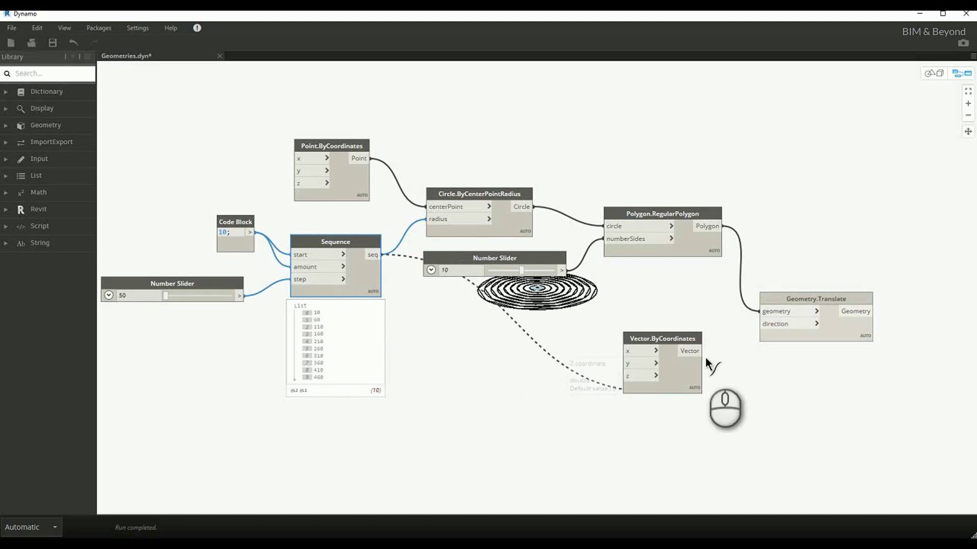
click(630, 378)
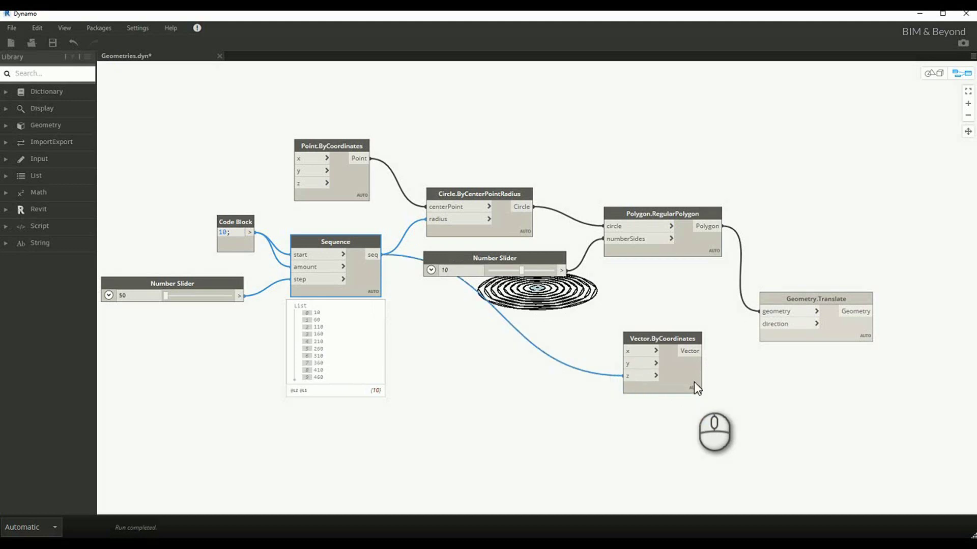
mouse_move(690, 401)
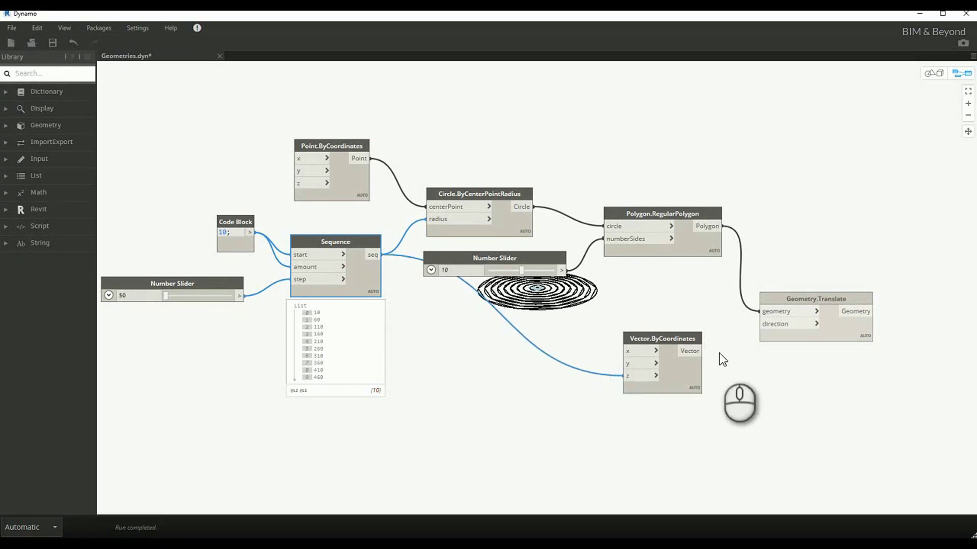
click(702, 351)
click(761, 324)
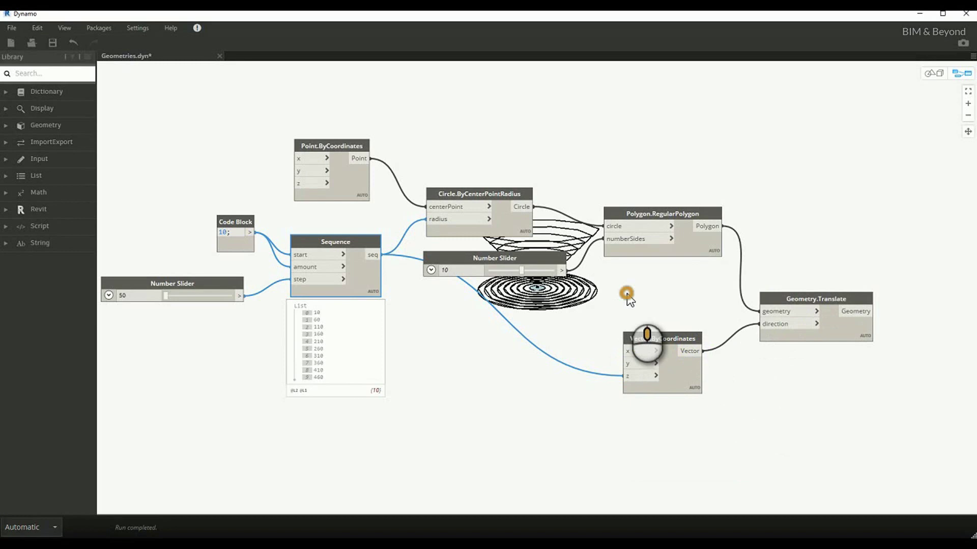
middle_drag(629, 298, 509, 345)
Step: Turn off Preview for the Circle.ByCenterPointRadius and Polygon.RegularPolygon nodes
click(929, 75)
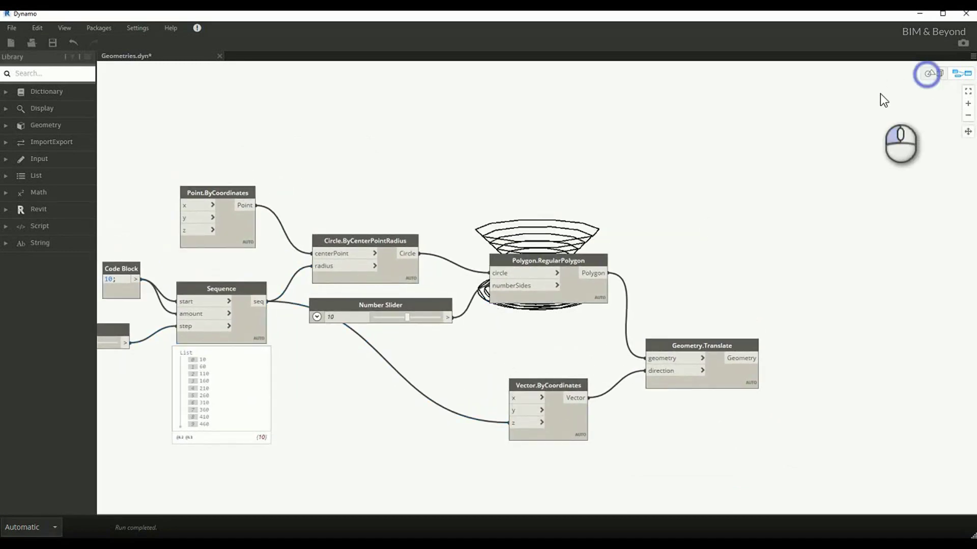
drag(631, 255, 784, 275)
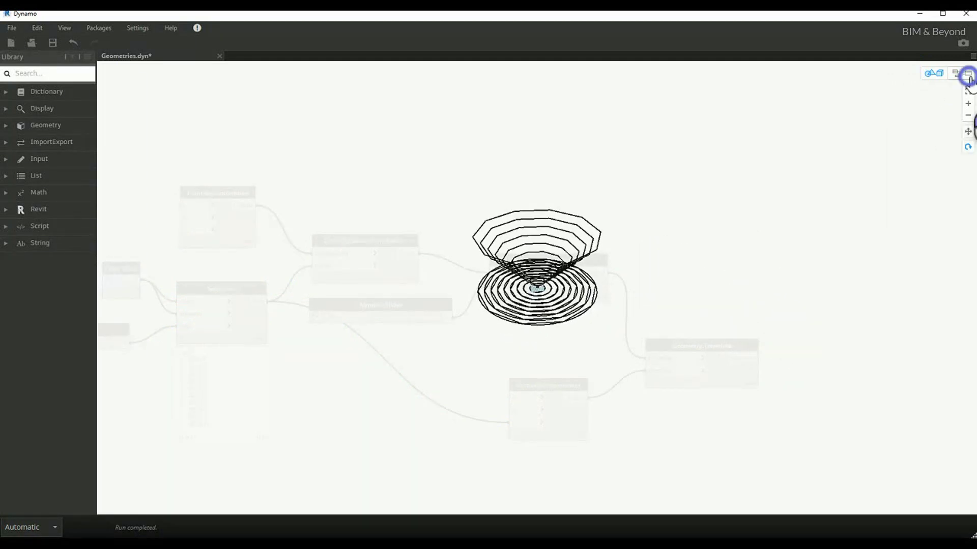
click(968, 75)
right_click(380, 237)
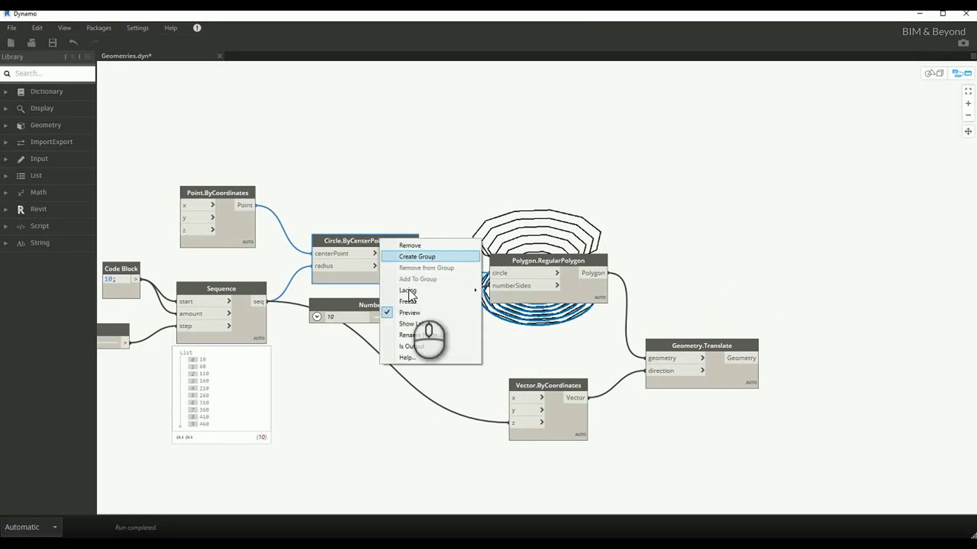
click(410, 312)
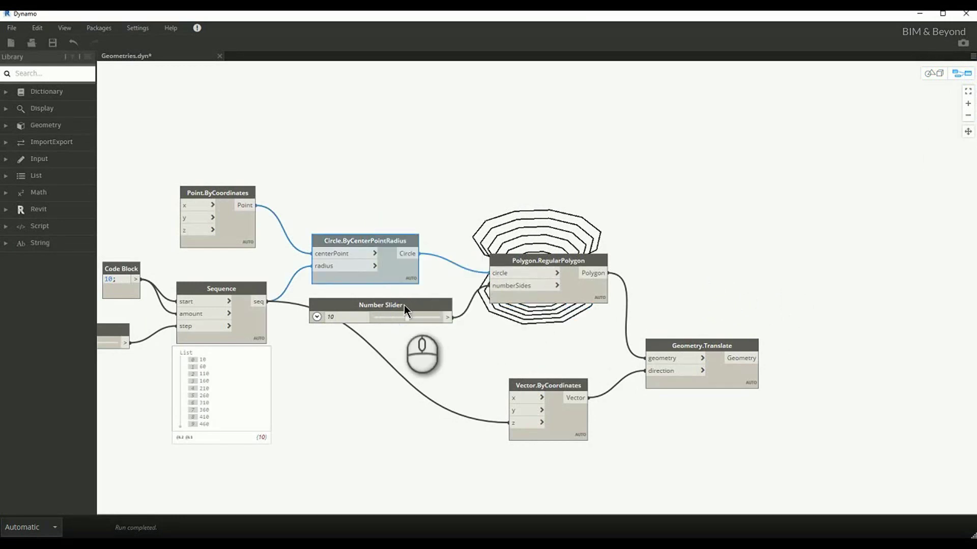
right_click(572, 261)
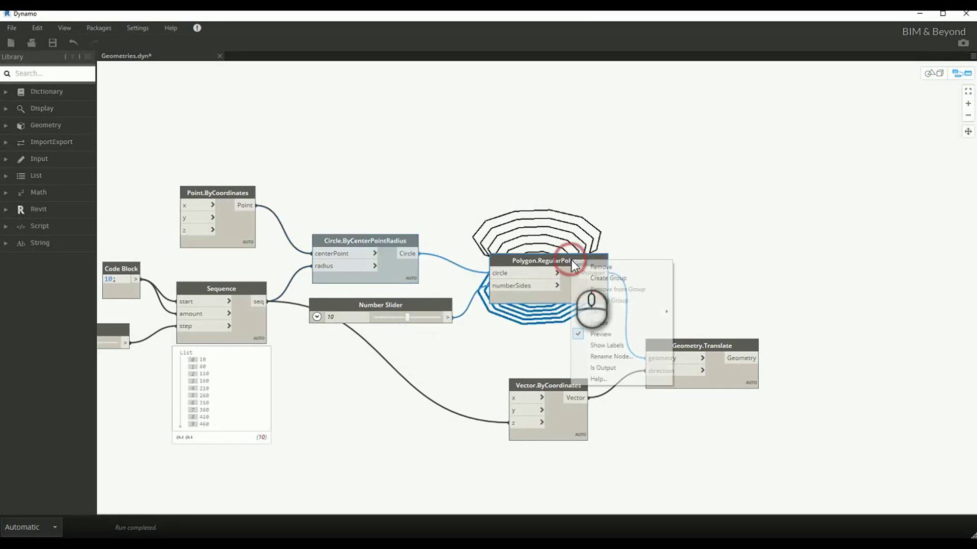
click(596, 334)
Step: Orbit the funnel-shaped polygon stack to a side view and reposition the graph
middle_drag(731, 271, 712, 341)
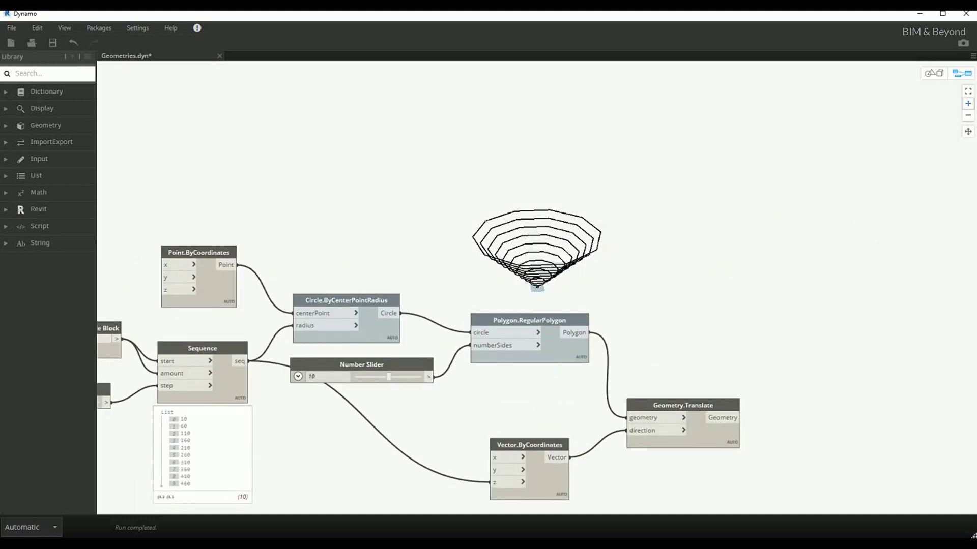
click(936, 73)
drag(707, 276, 798, 286)
click(960, 73)
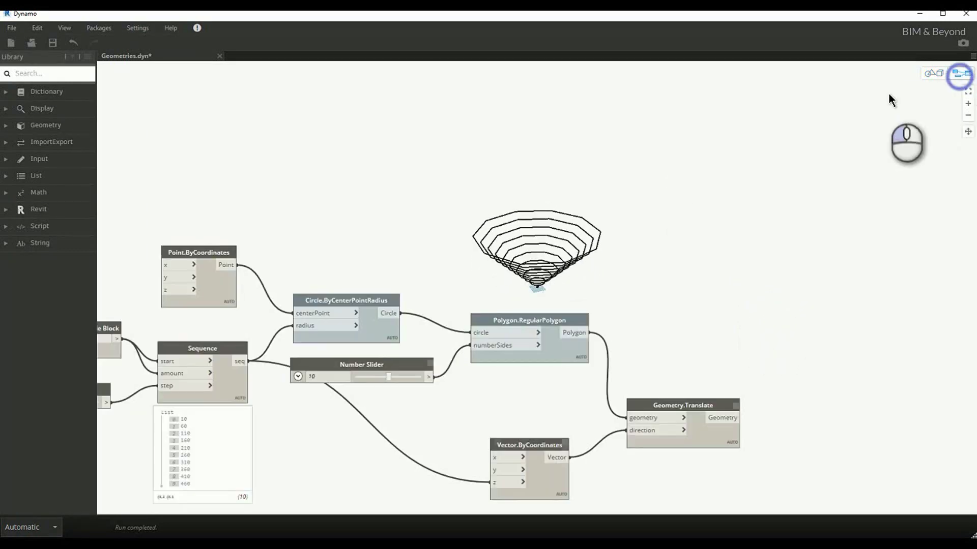
middle_drag(744, 283, 637, 147)
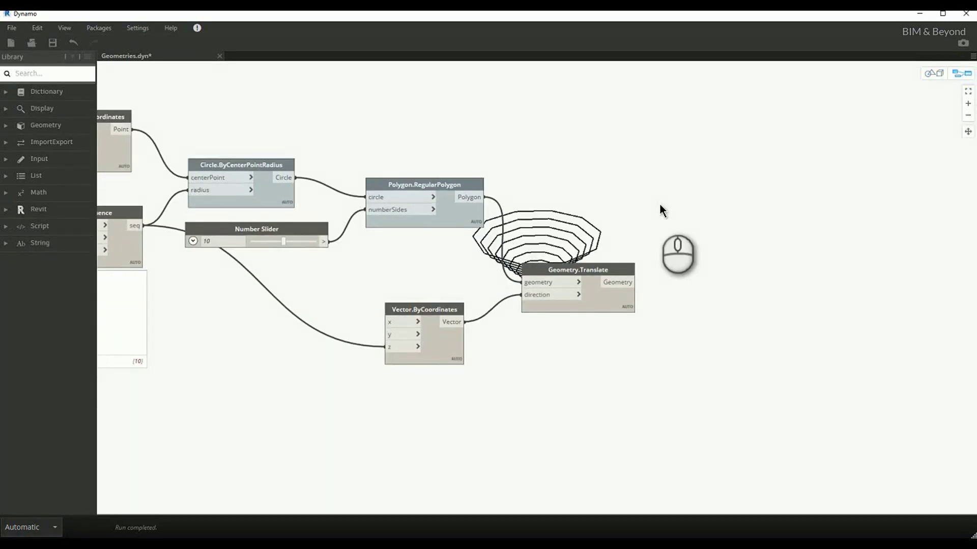
scroll(728, 265, up, 3)
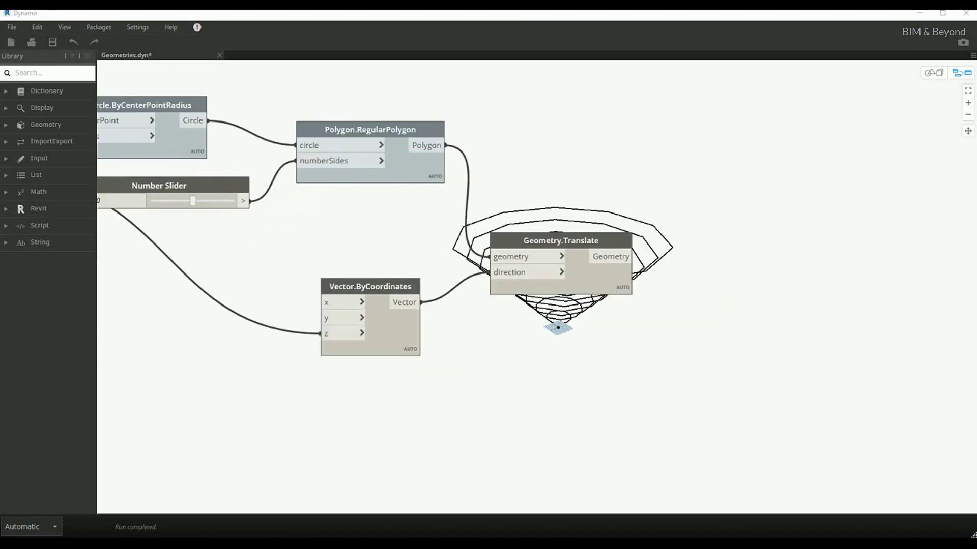
click(725, 273)
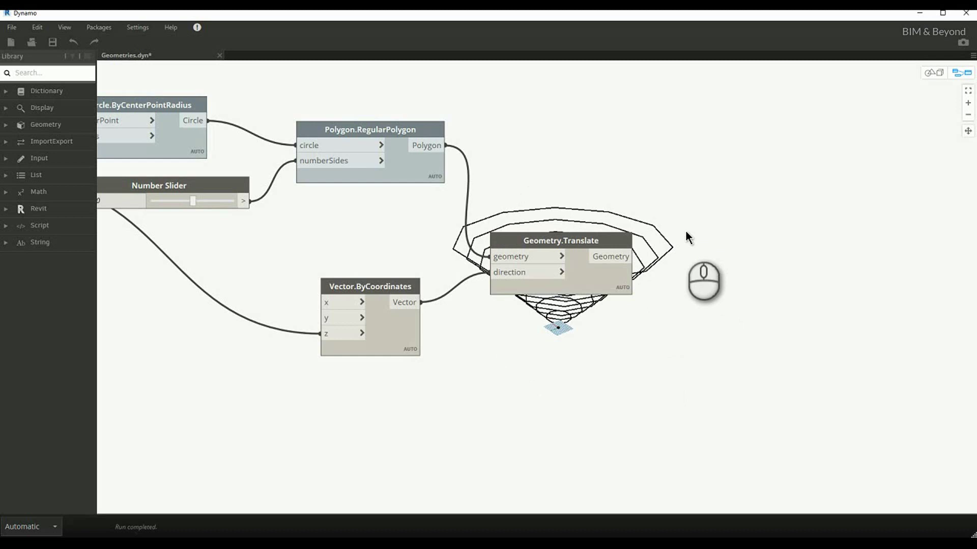
Step: Add a Geometry.Rotate (origin, axis, degrees) node, wiring the translated polygons and the Point as origin
right_click(728, 293)
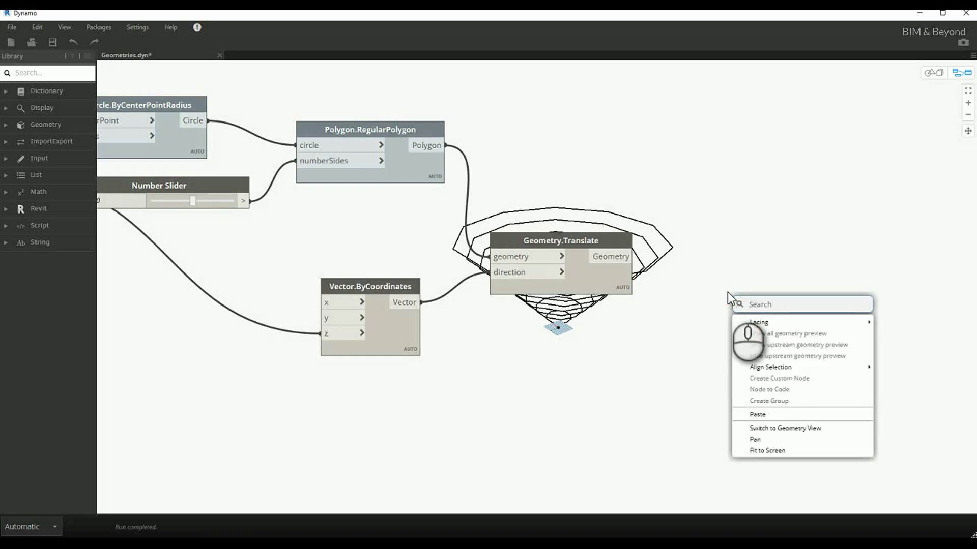
text(ro)
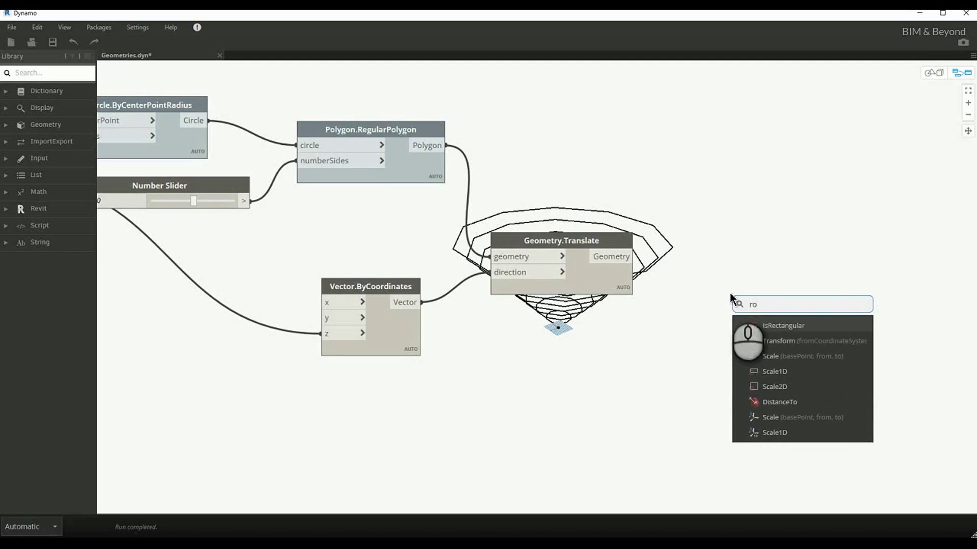
text(tate)
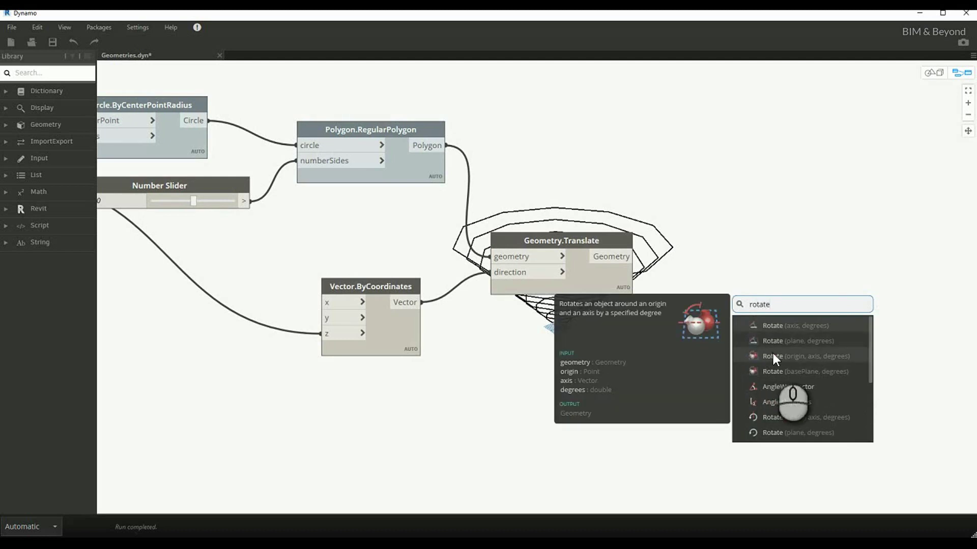
click(774, 353)
drag(634, 256, 774, 380)
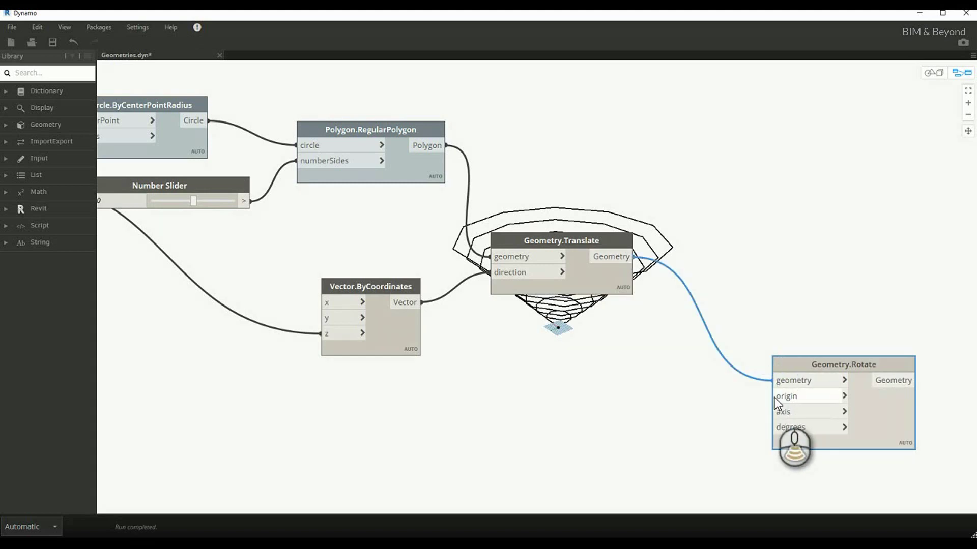
scroll(774, 398, down, 2)
drag(223, 157, 786, 397)
scroll(808, 427, up, 5)
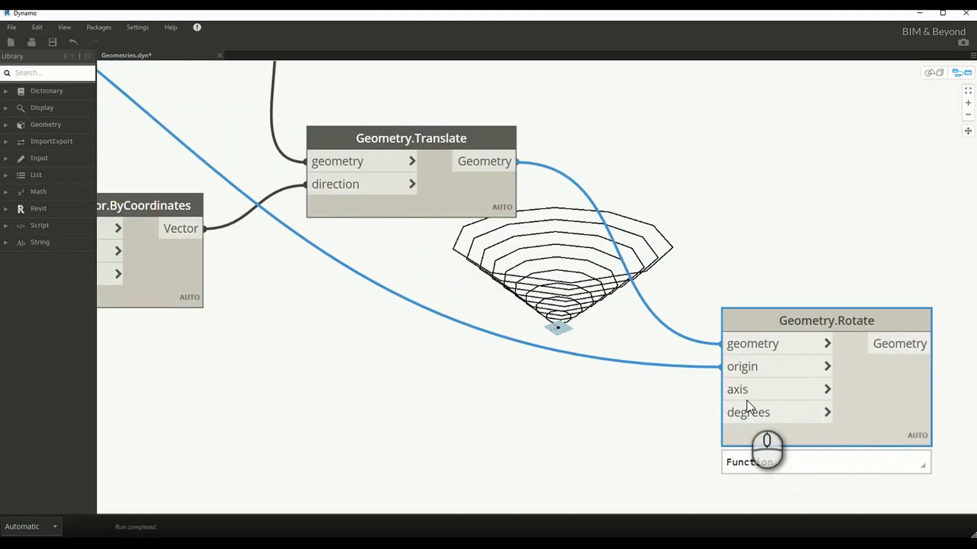
Step: Add a Vector.ZAxis node, wire it into Geometry.Rotate's axis input, and place it beside the node
right_click(628, 396)
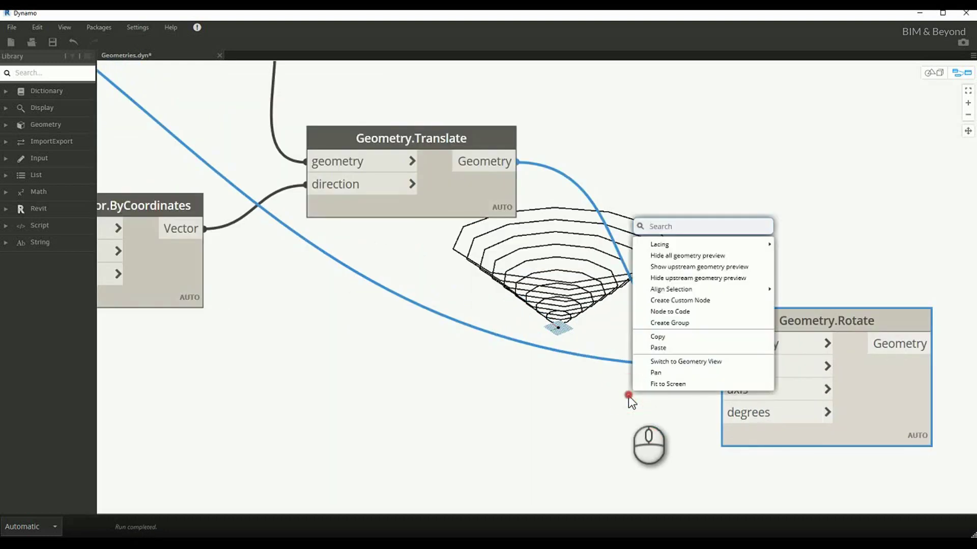
text(z axis)
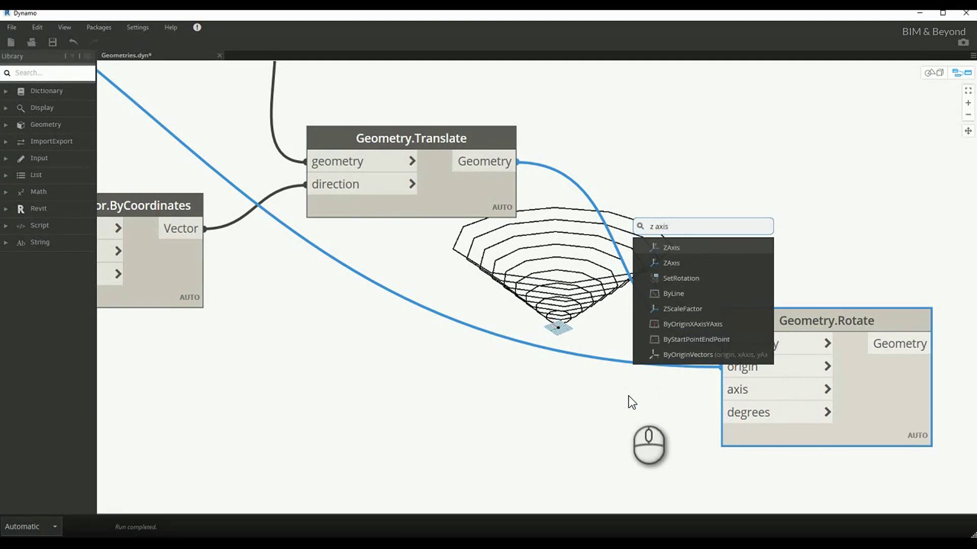
key(Return)
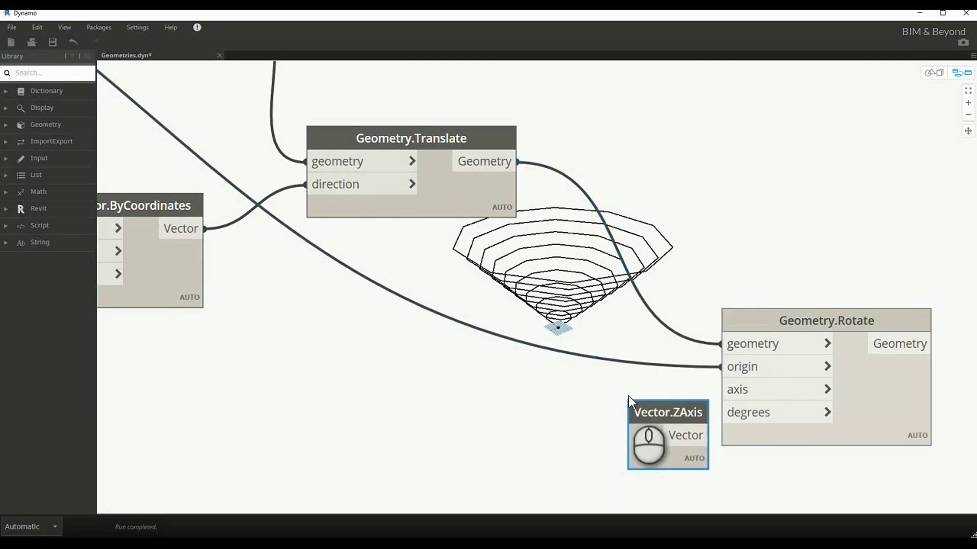
drag(710, 435, 722, 391)
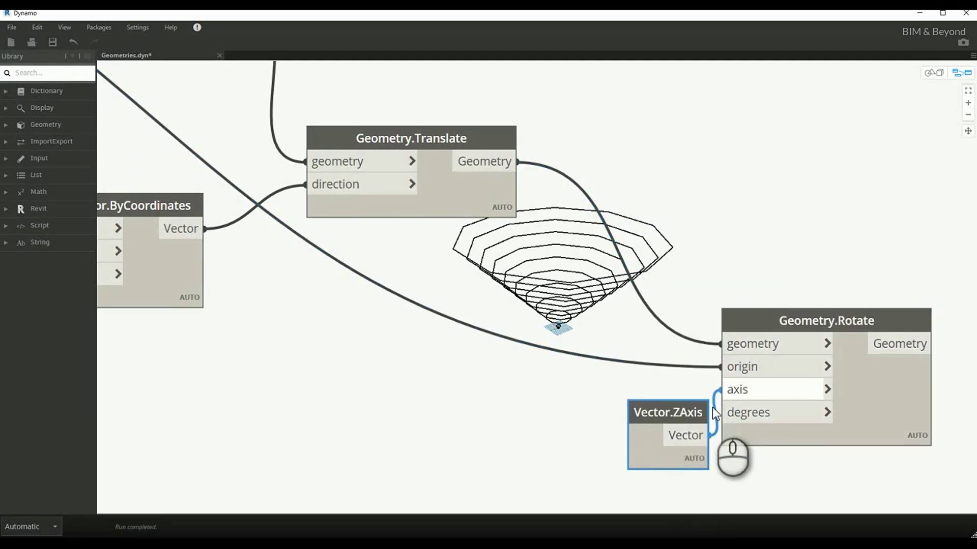
drag(677, 412, 579, 381)
scroll(600, 310, down, 2)
scroll(626, 335, down, 3)
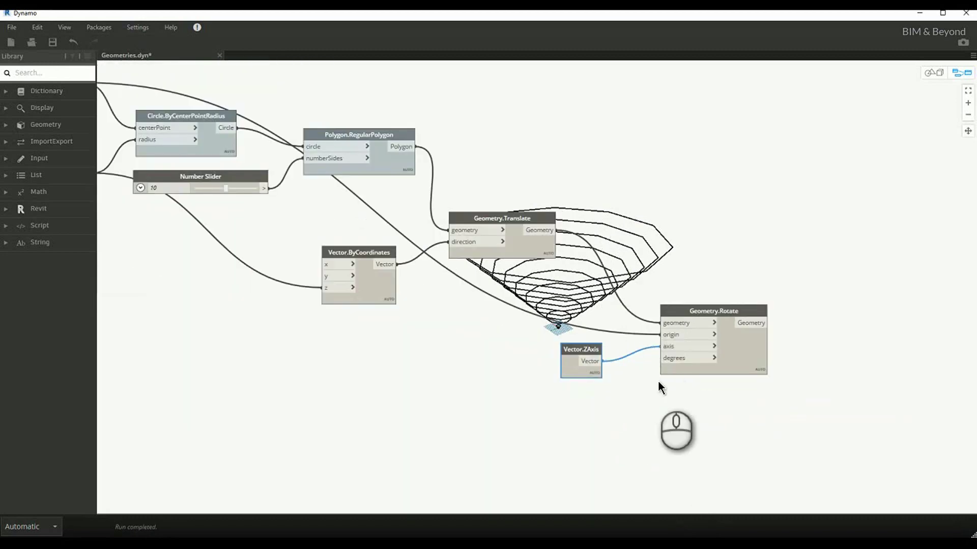
middle_drag(575, 404, 599, 382)
scroll(590, 384, up, 3)
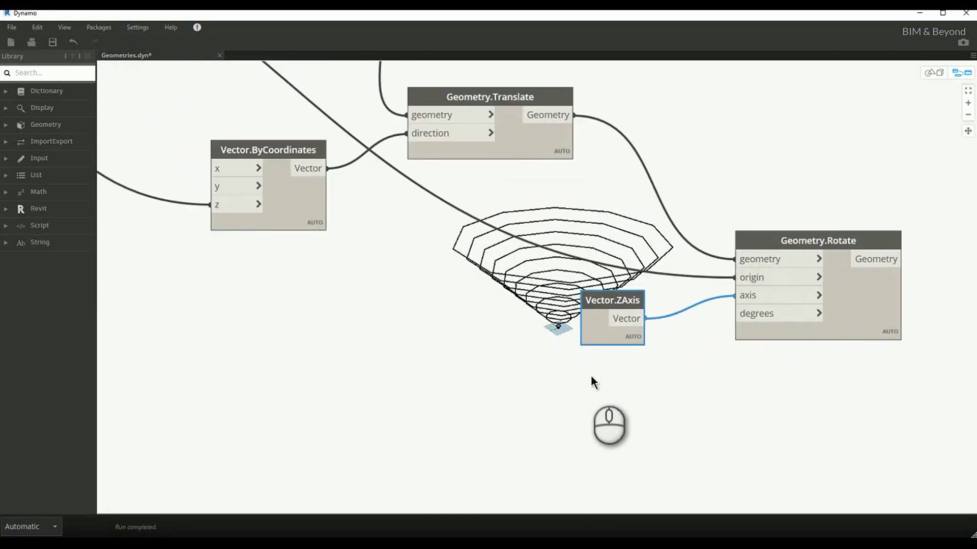
Step: Create a Code Block containing 0..45..#x, giving it an x input
double_click(586, 377)
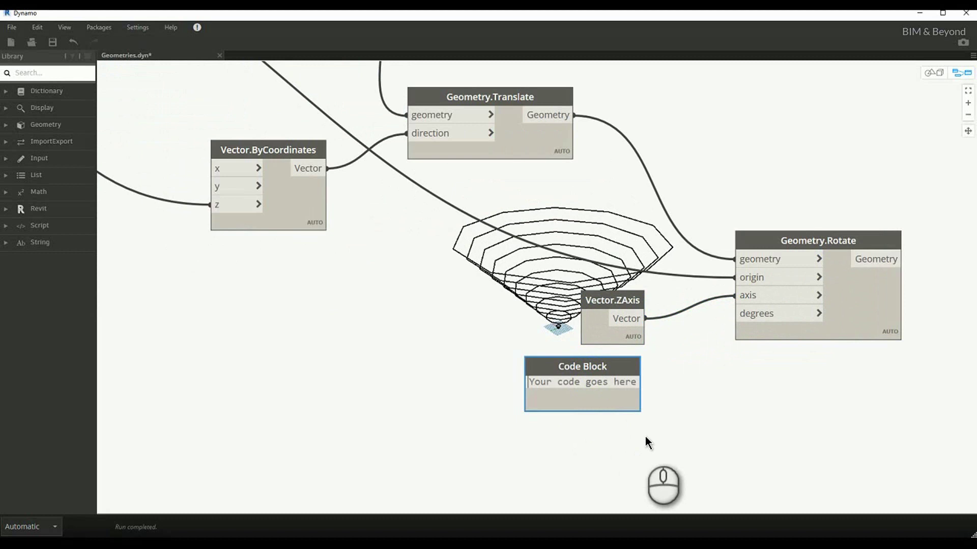
text(0..)
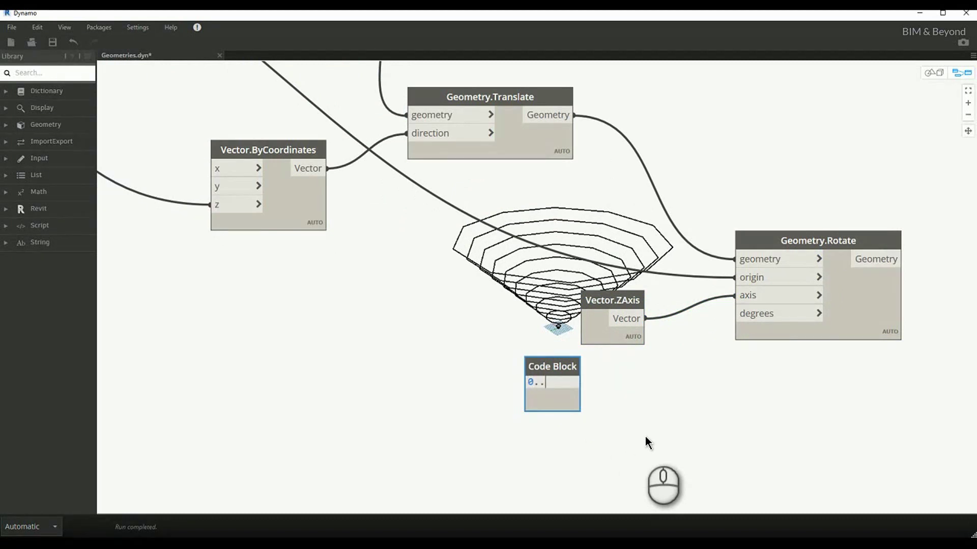
text(45..#x)
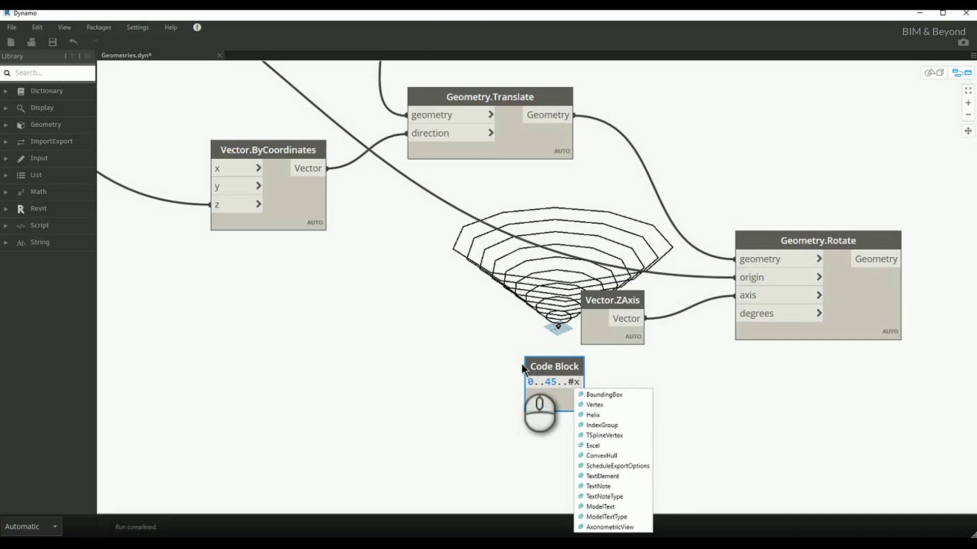
click(668, 369)
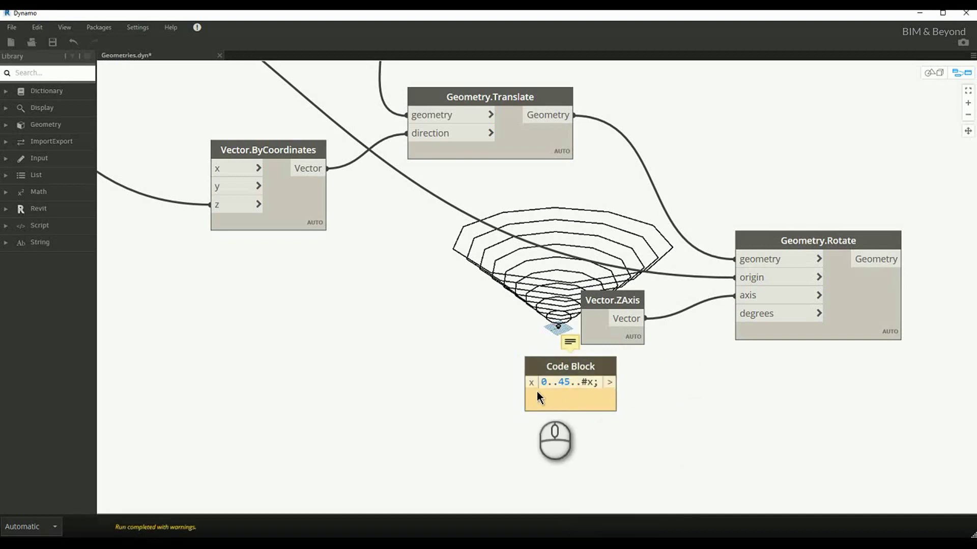
scroll(537, 391, down, 5)
Step: Wire the '10' Code Block into the range block's x input
scroll(356, 298, up, 2)
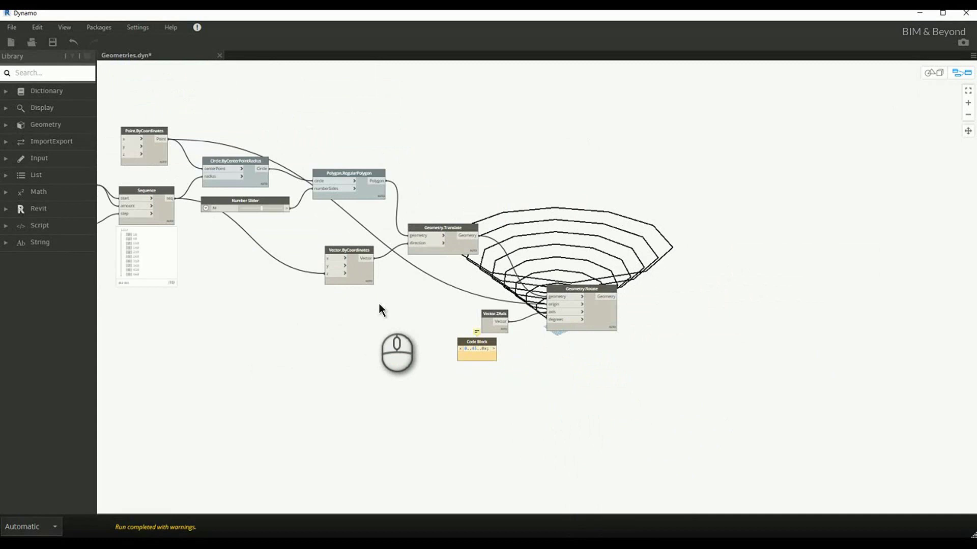
middle_drag(127, 211, 283, 249)
scroll(283, 249, up, 2)
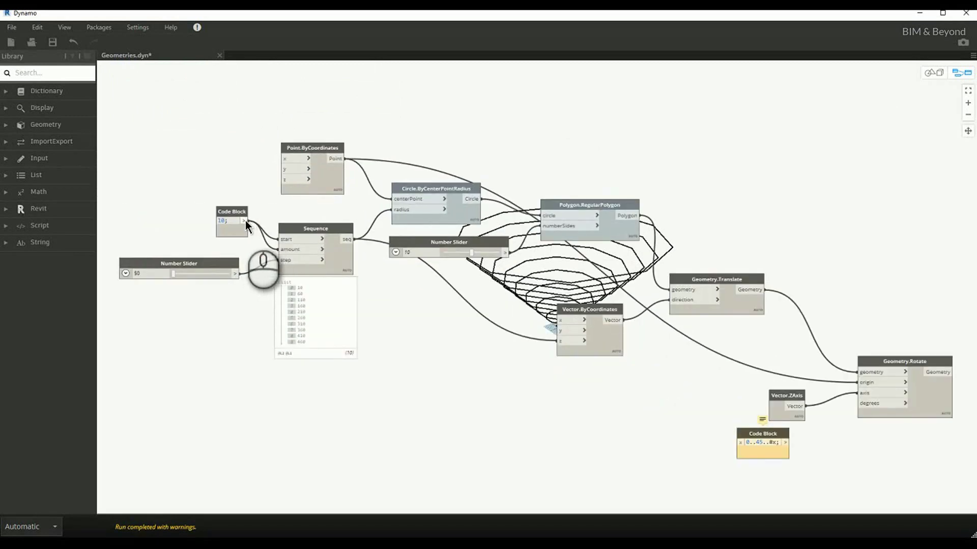
drag(246, 224, 737, 439)
scroll(737, 438, up, 2)
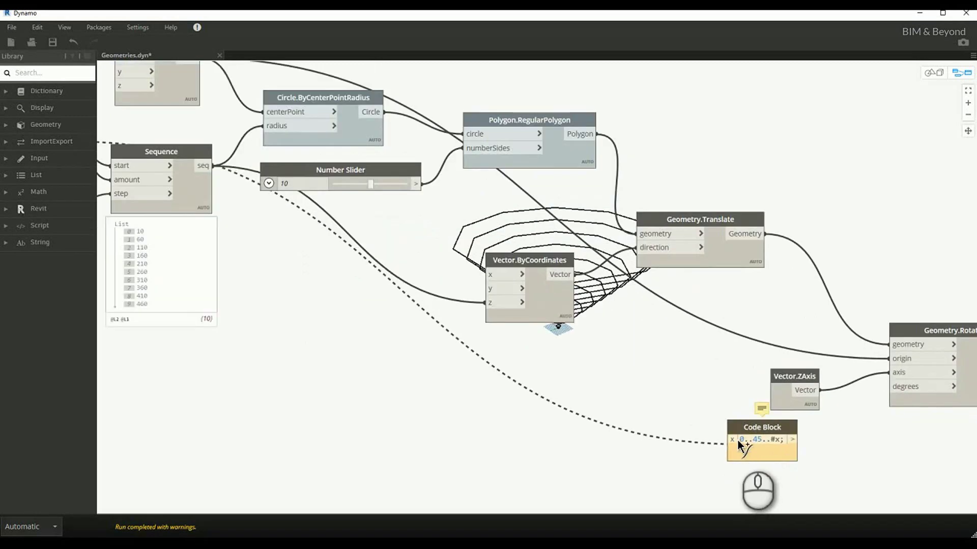
click(737, 439)
Step: Connect the 0..45 angle range output to Geometry.Rotate's degrees input
drag(796, 461, 712, 431)
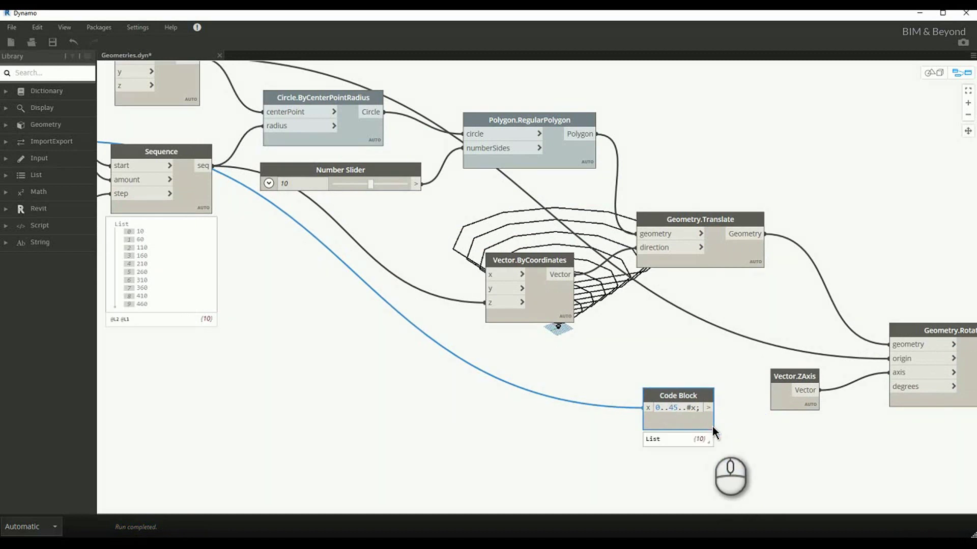
middle_drag(707, 436, 653, 331)
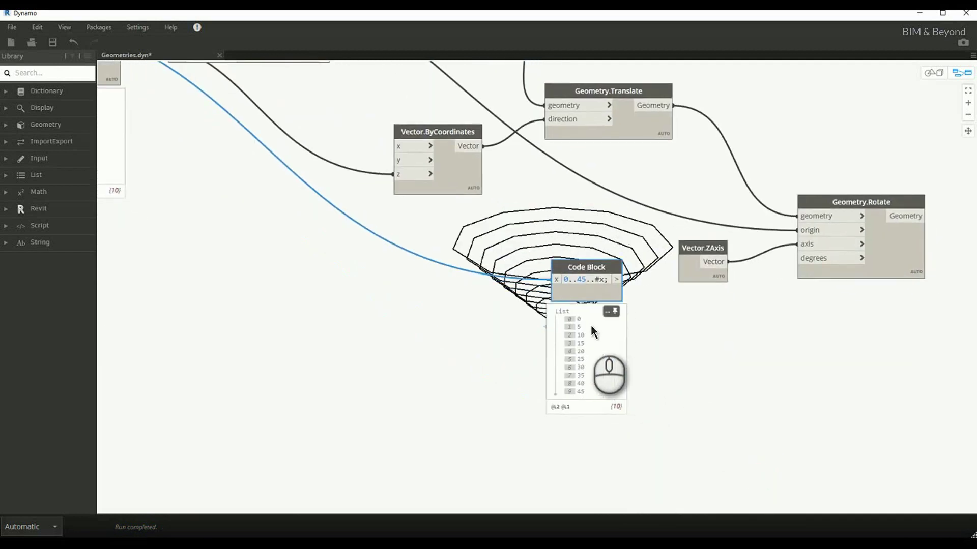
drag(619, 287, 810, 261)
middle_drag(808, 384, 724, 400)
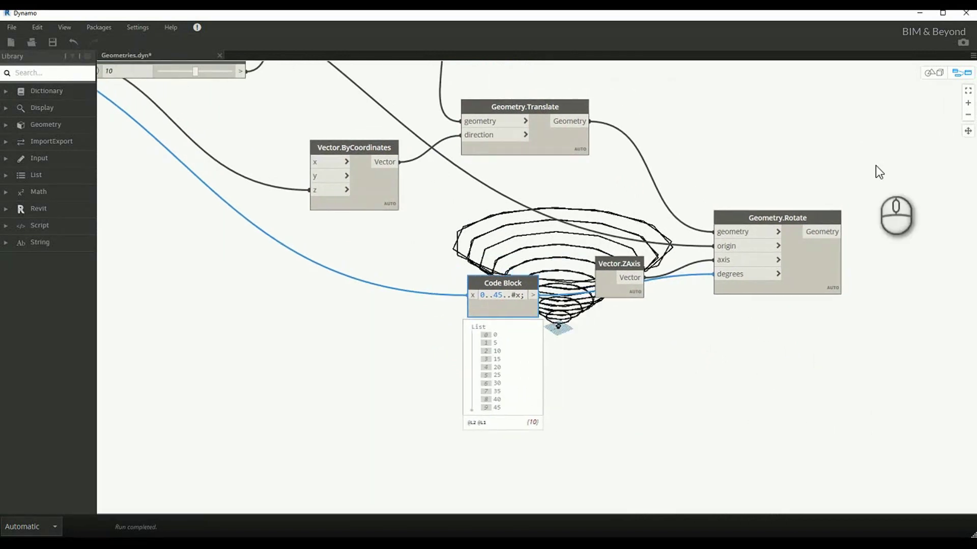
Step: Turn off Geometry.Translate's preview to hide the translated polygons
click(541, 107)
right_click(541, 106)
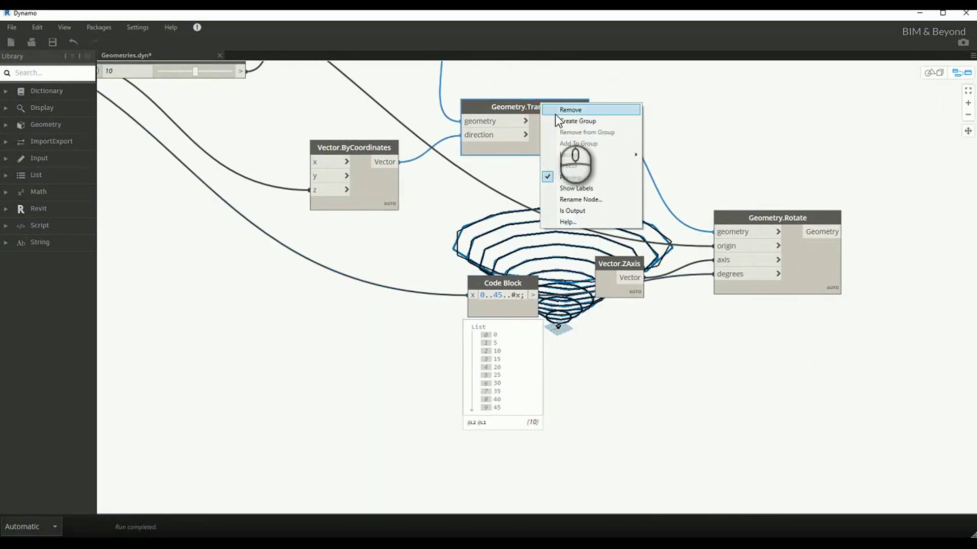
click(576, 178)
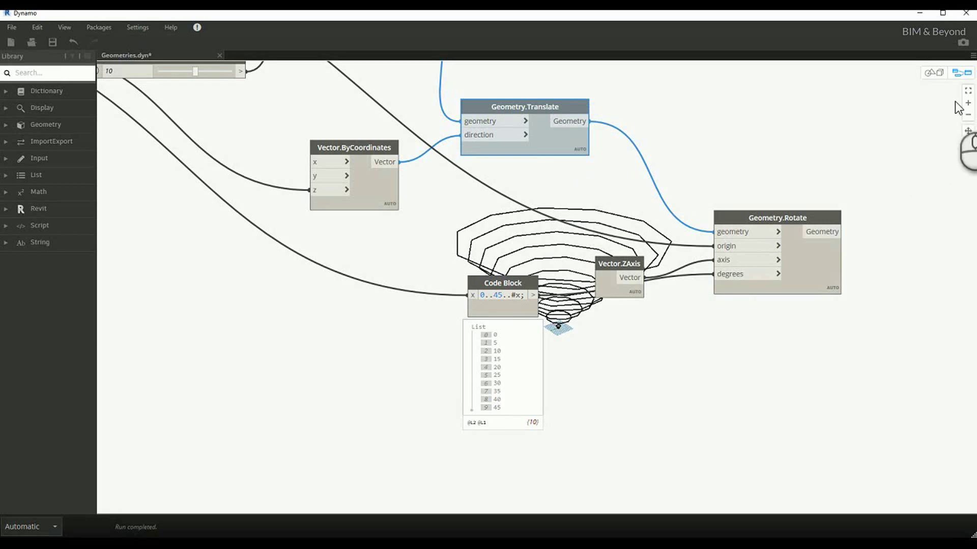
Step: Orbit the 3D preview to view the twisted polygons from above
click(938, 75)
drag(768, 222, 774, 280)
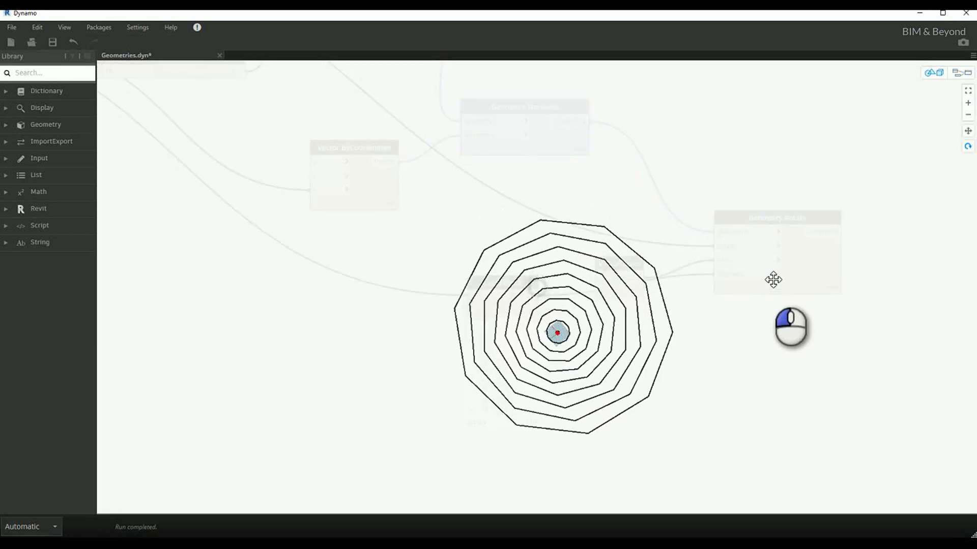
click(671, 403)
drag(671, 403, 663, 404)
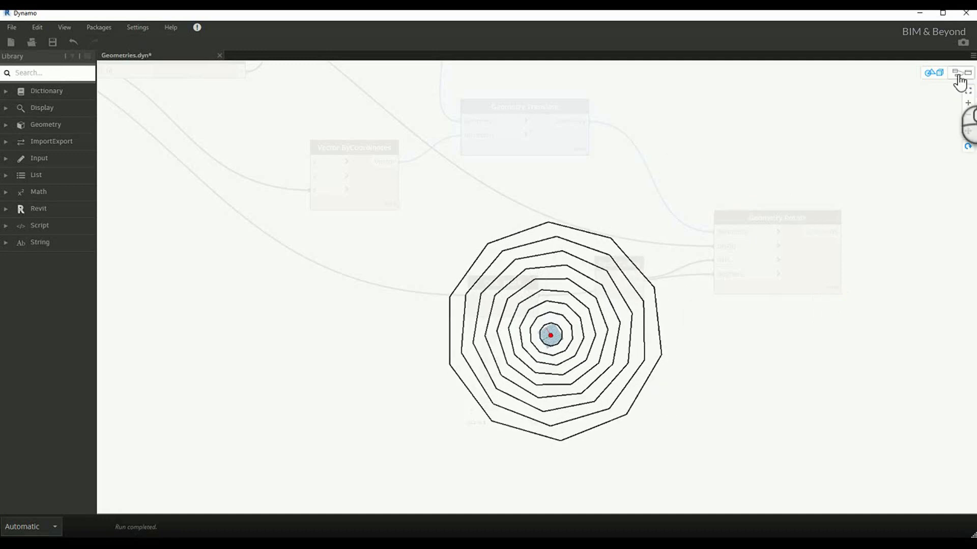
click(959, 76)
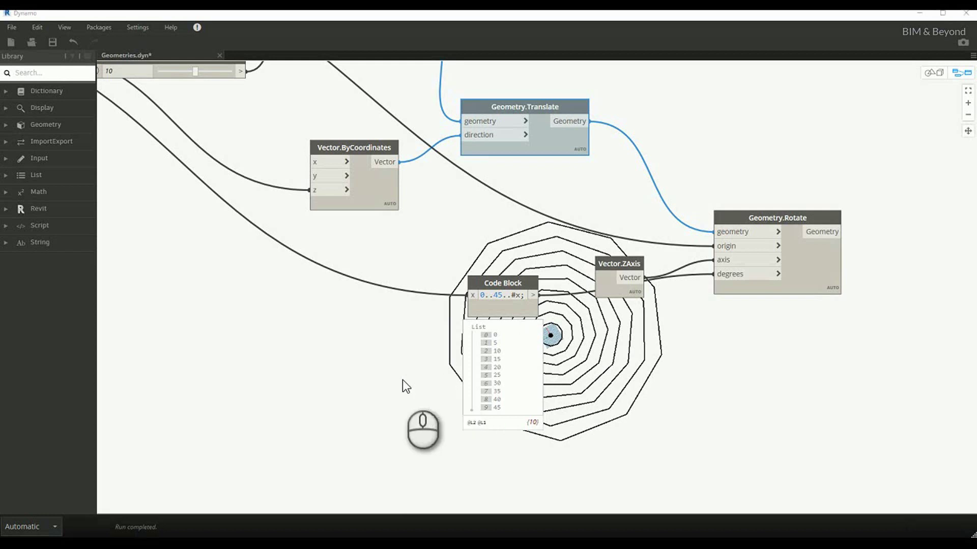
Step: Show Geometry.Translate's preview again, then hide it once more
right_click(549, 106)
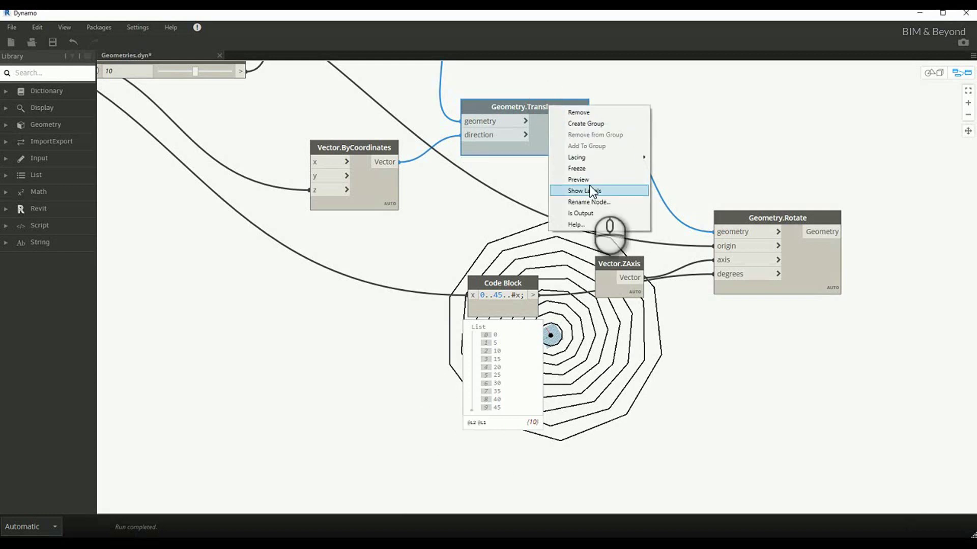
click(580, 180)
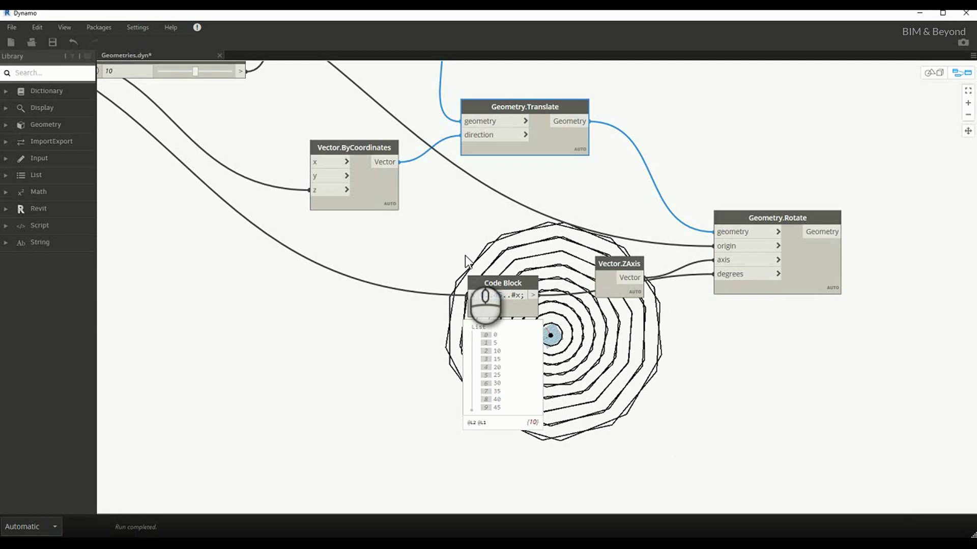
right_click(550, 107)
click(585, 183)
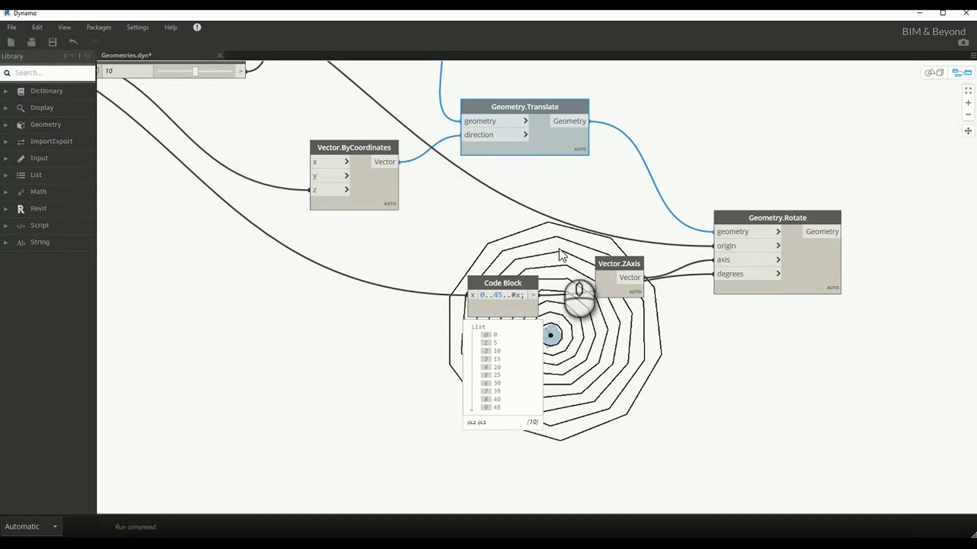
Step: Inspect Geometry.Rotate's output list of 10 progressively twisted polygons
middle_drag(740, 352, 488, 332)
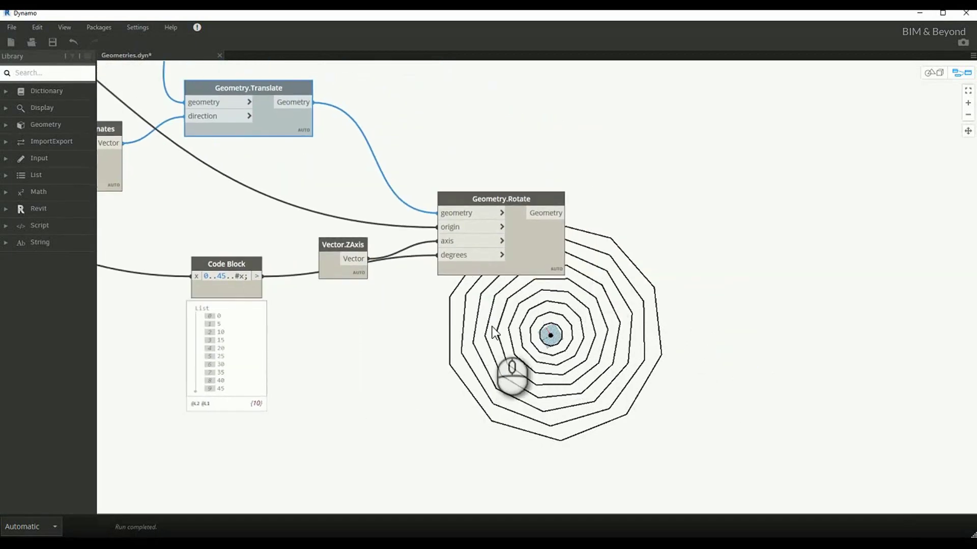
drag(344, 239, 329, 208)
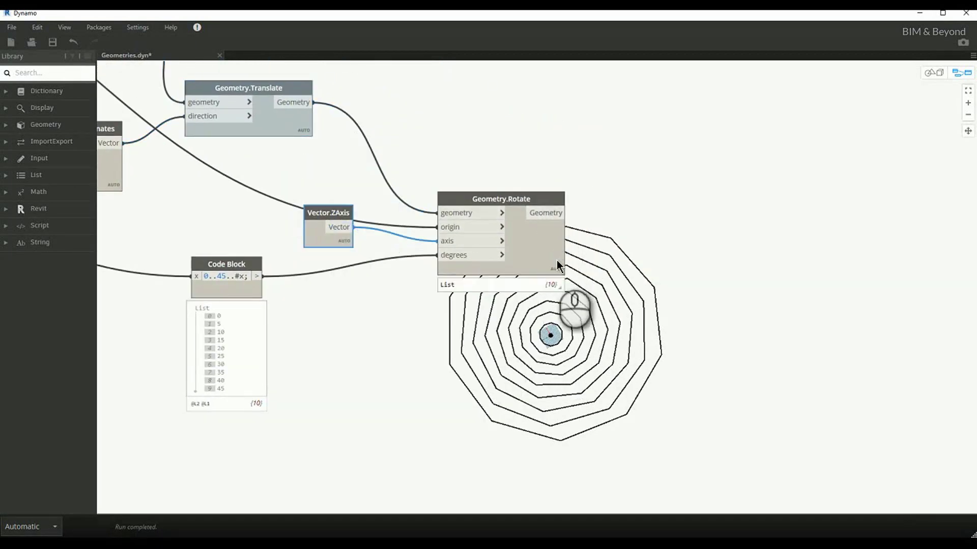
click(558, 284)
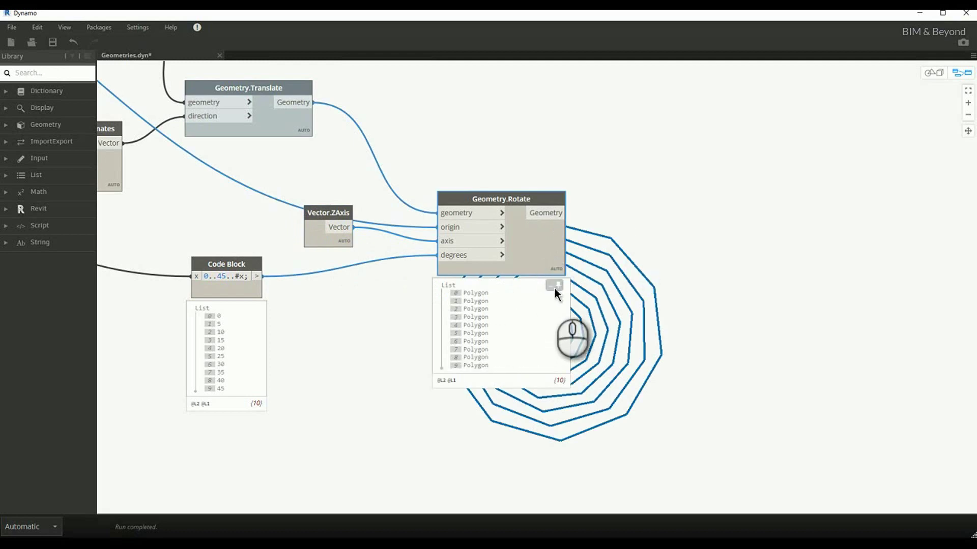
Step: Add a PolyCurve.Curves node via a 'polycu' node search
click(255, 310)
right_click(672, 180)
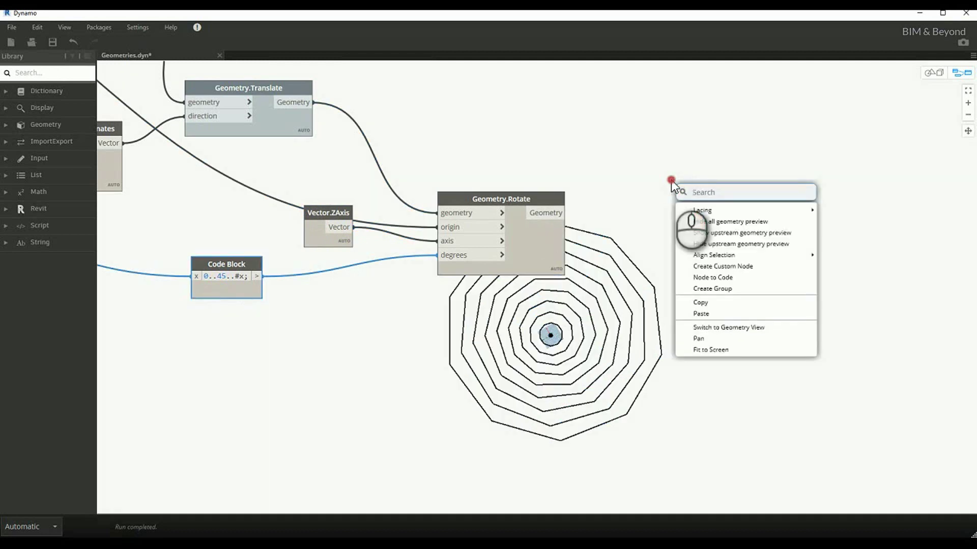
text(polyli)
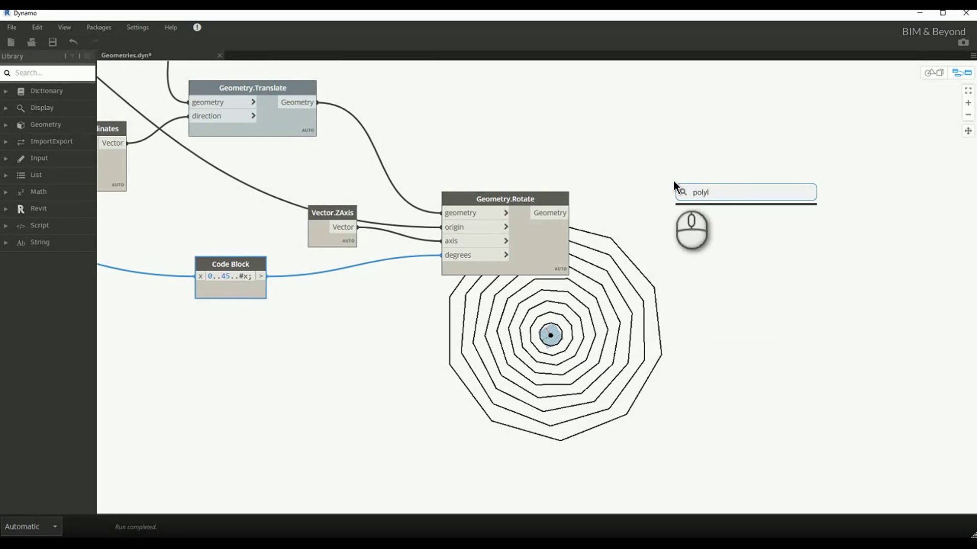
key(BackSpace)
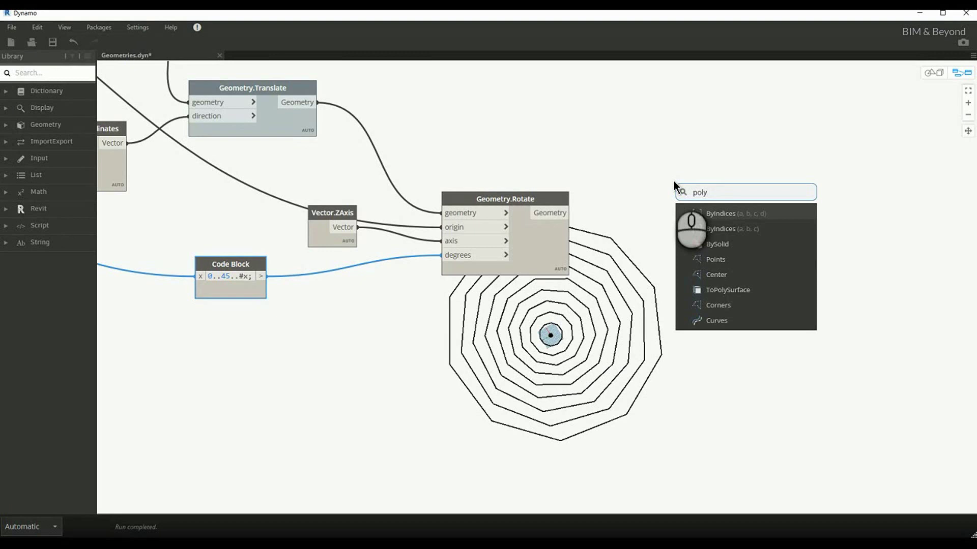
text(c)
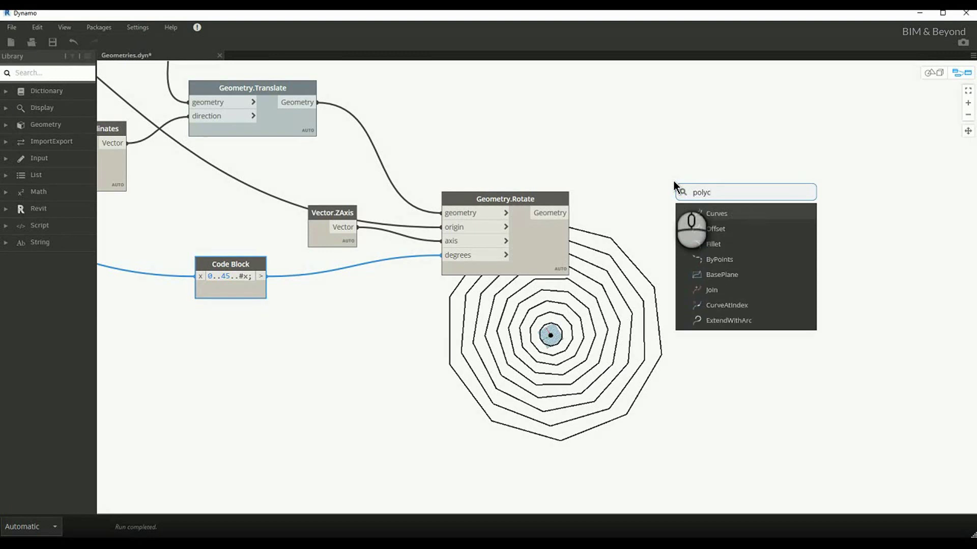
text(u)
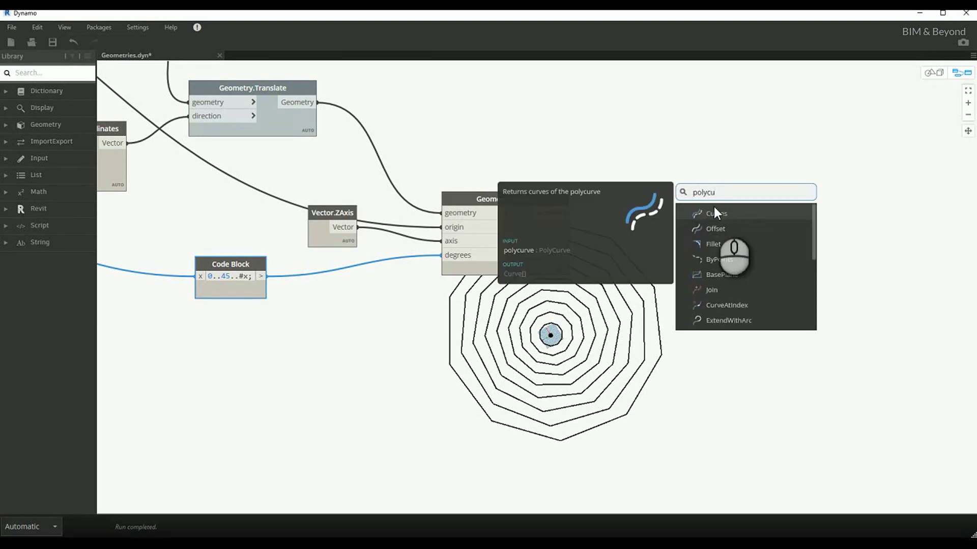
click(713, 213)
Step: Wire Geometry.Rotate's output into PolyCurve.Curves and pin its preview of 10 curve sublists
click(556, 218)
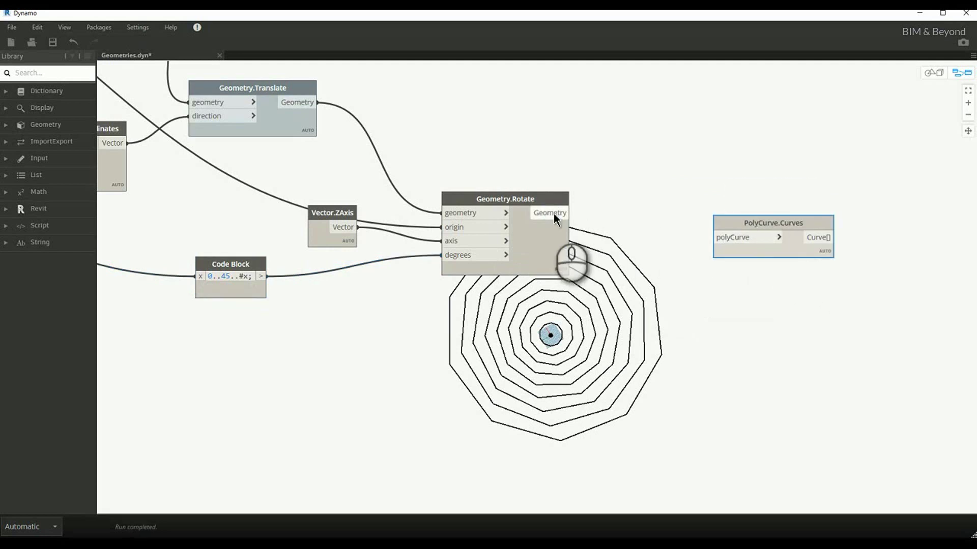
click(733, 238)
drag(754, 223, 666, 260)
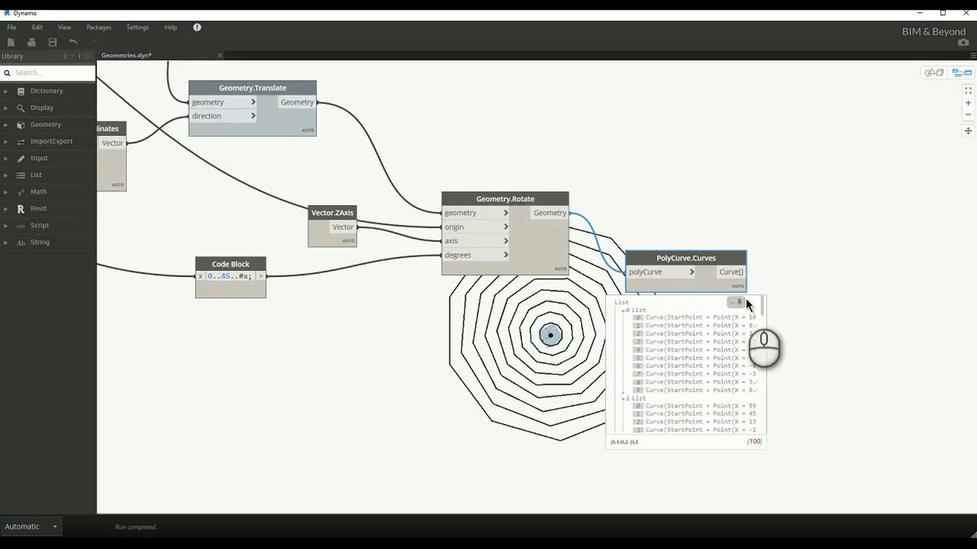
middle_drag(821, 267, 654, 219)
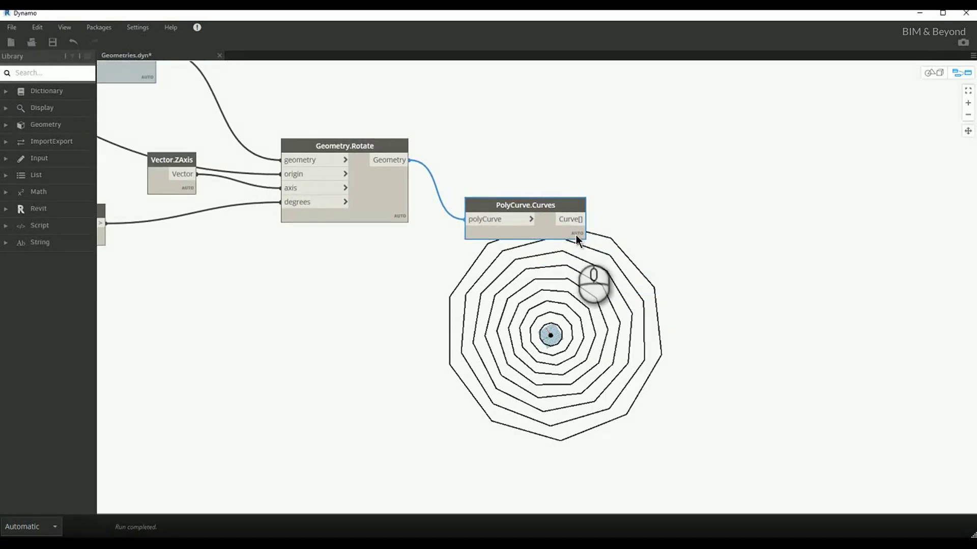
click(576, 250)
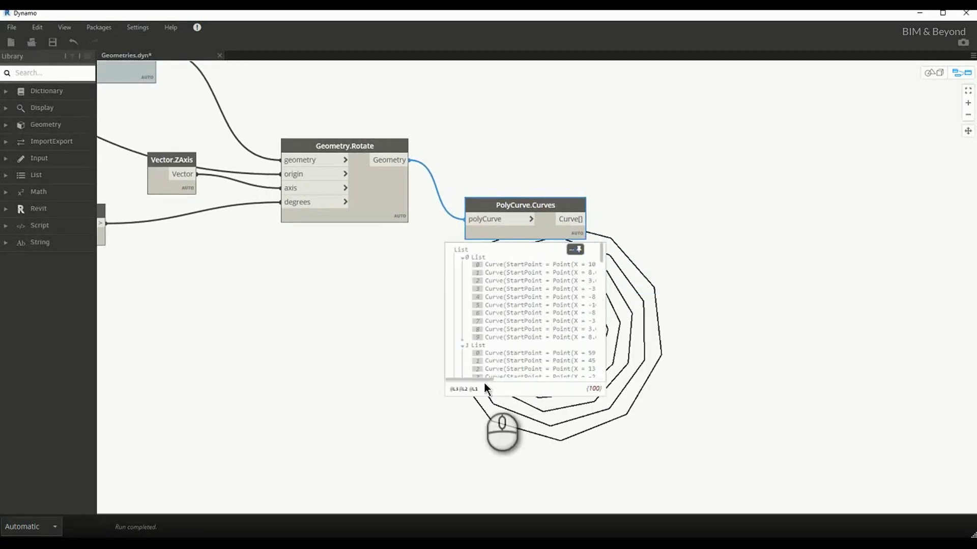
drag(476, 380, 526, 281)
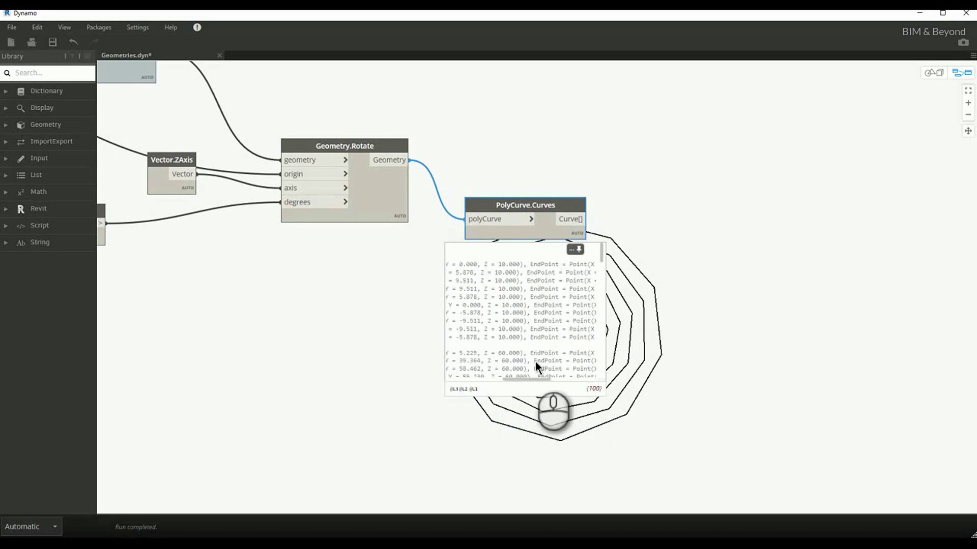
Step: Add a Curve.EndPoint node fed by PolyCurve.Curves' edge curves
drag(517, 381, 441, 379)
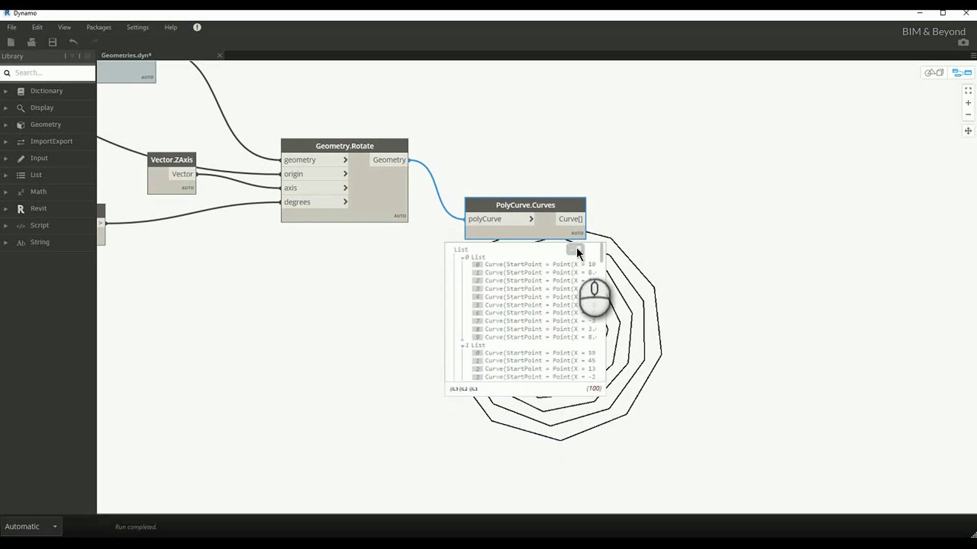
right_click(650, 215)
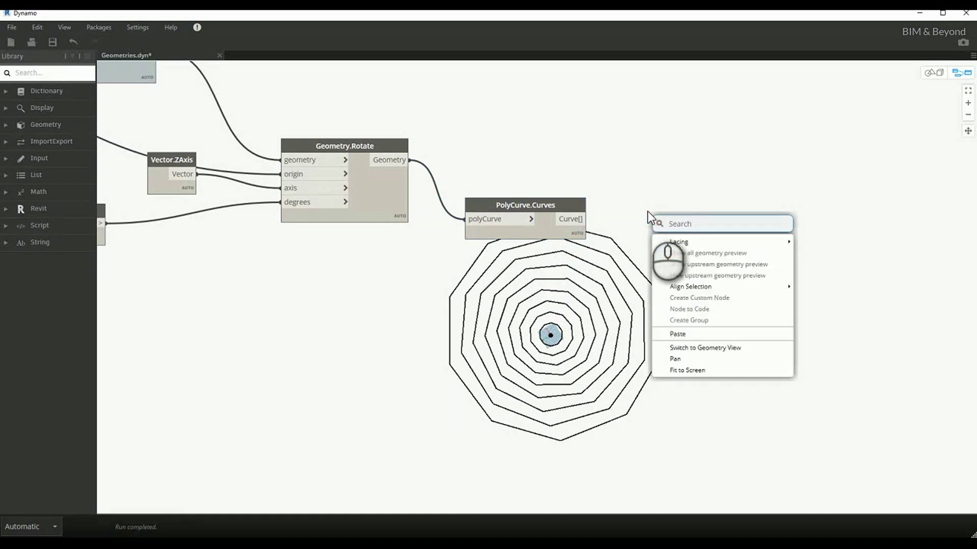
text(curve.end)
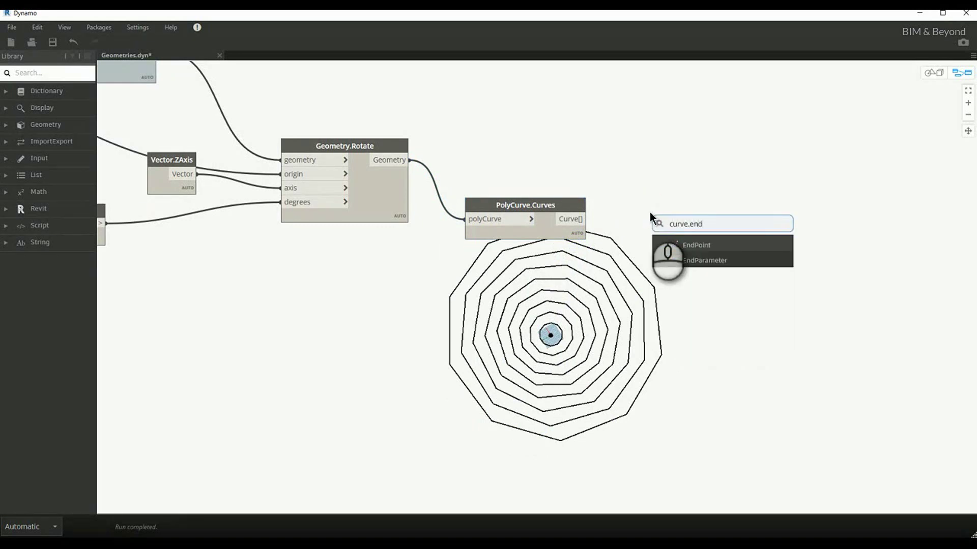
key(Return)
click(584, 219)
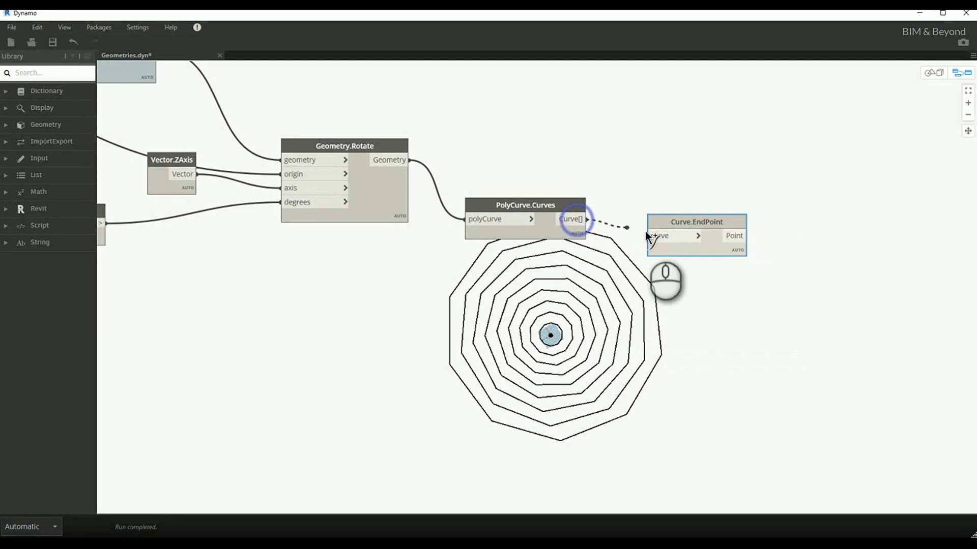
click(649, 236)
click(684, 215)
drag(675, 223, 643, 243)
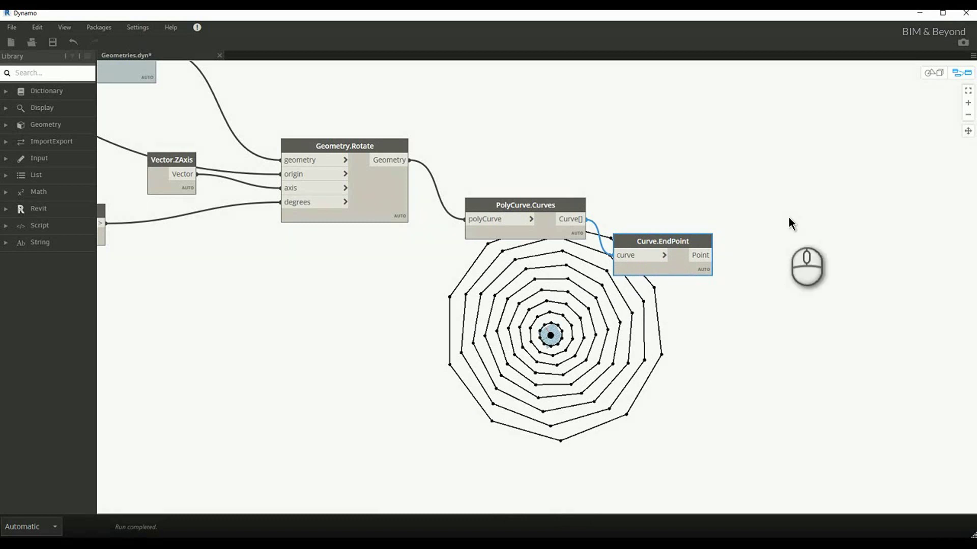
Step: Add PolyCurve.ByPoints and connect the end points to its points input
right_click(774, 212)
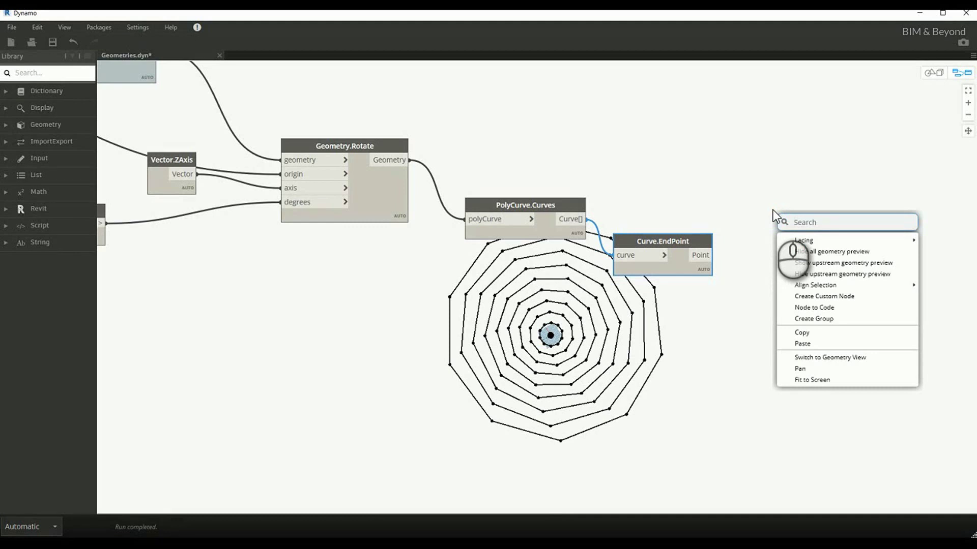
text(poly)
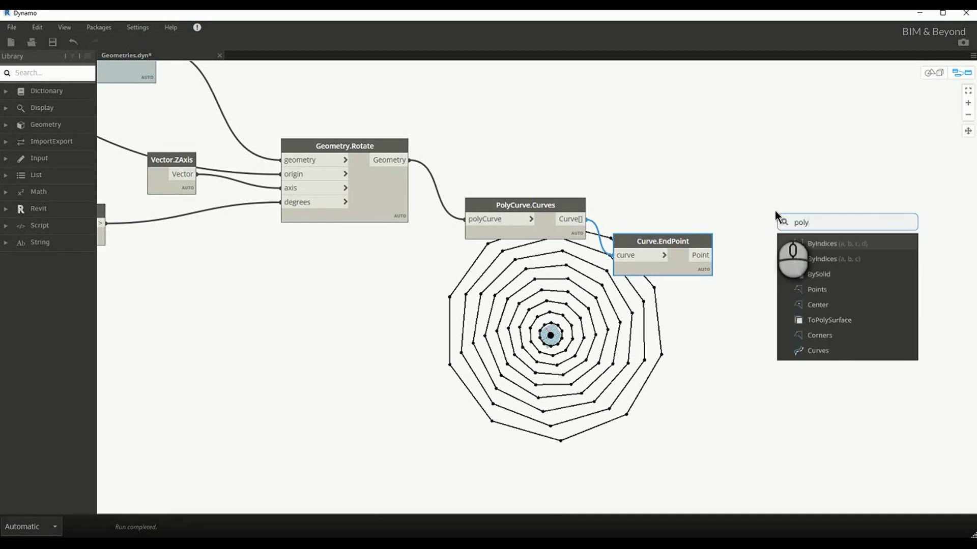
text(curve)
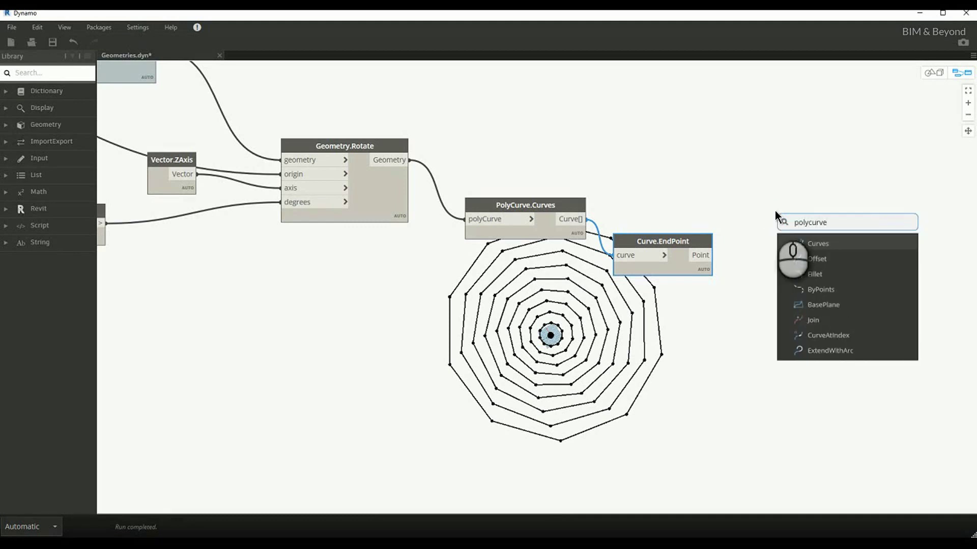
click(822, 290)
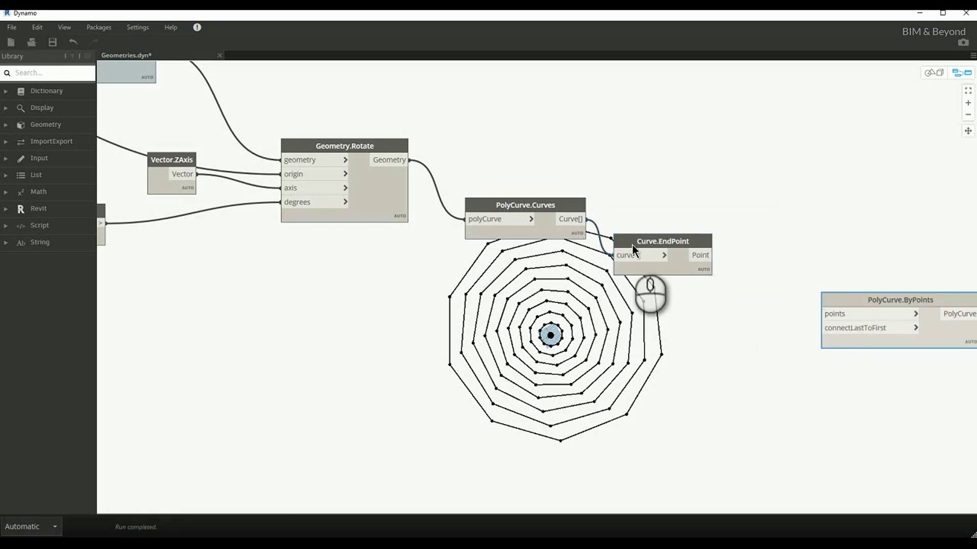
click(703, 255)
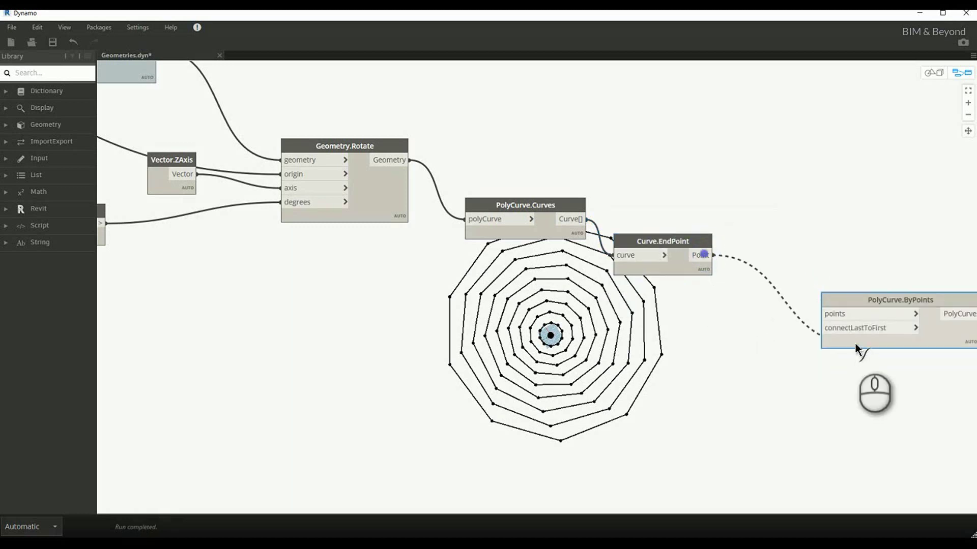
click(824, 314)
middle_drag(770, 379, 561, 298)
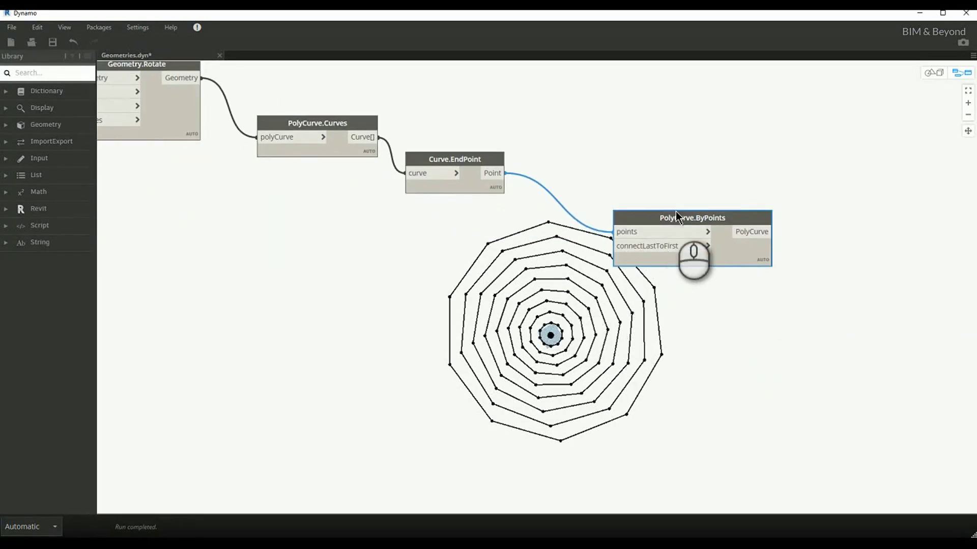
Step: Add a List.Transpose node and place it above the chain
click(561, 178)
right_click(523, 214)
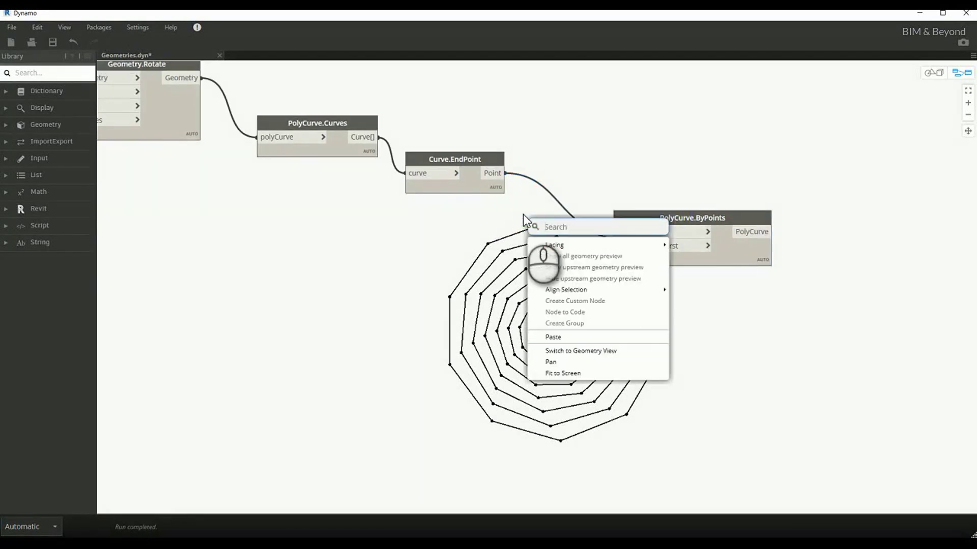
text(list t)
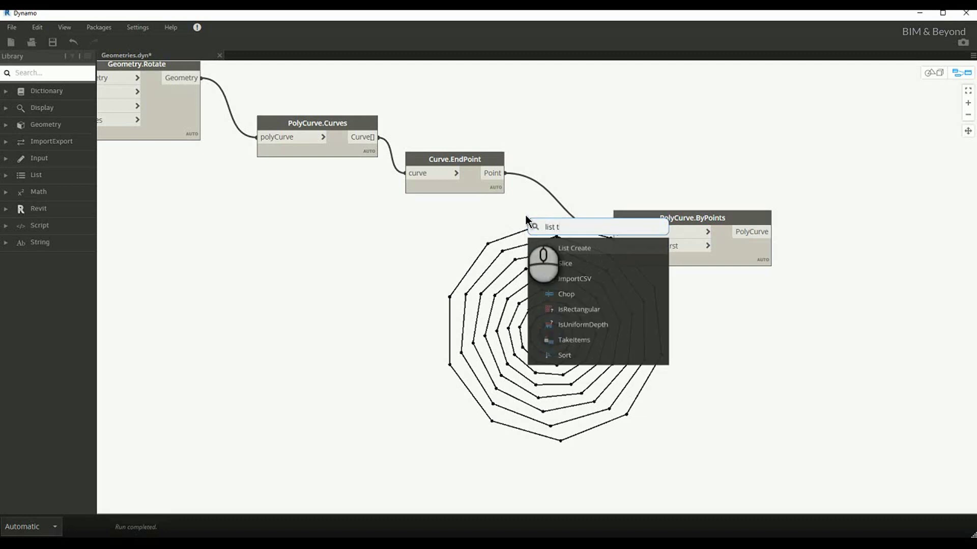
text(ranspose)
key(Return)
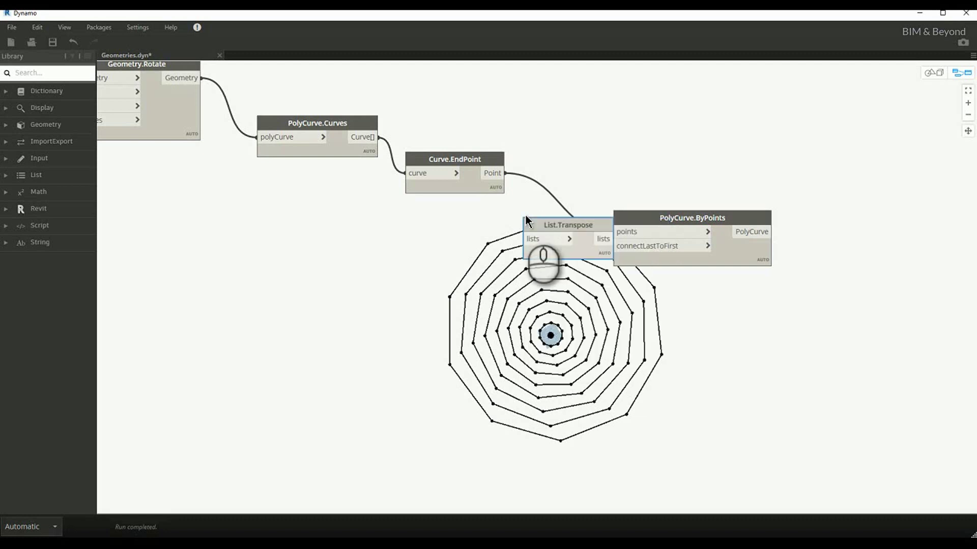
drag(593, 225, 603, 97)
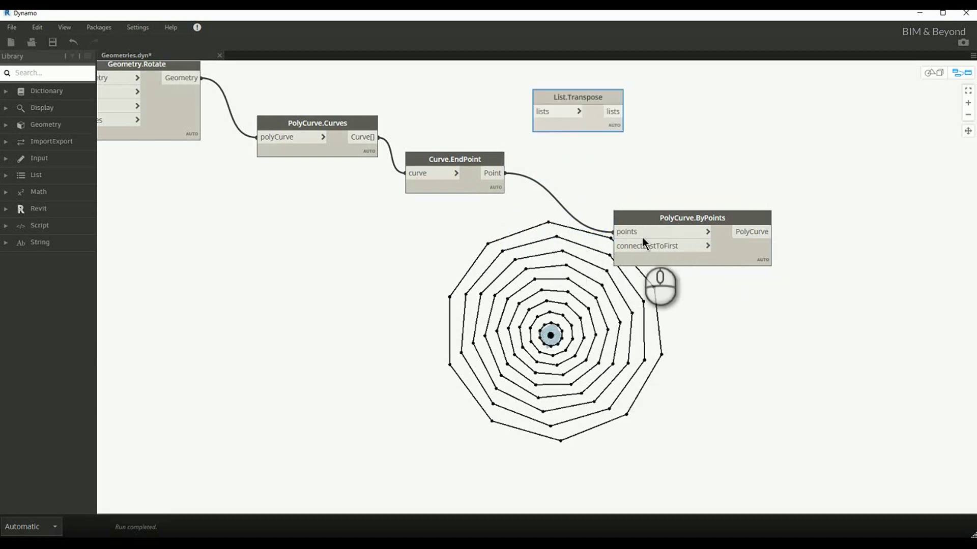
Step: Route Curve.EndPoint's points through List.Transpose into PolyCurve.ByPoints' points input
click(636, 218)
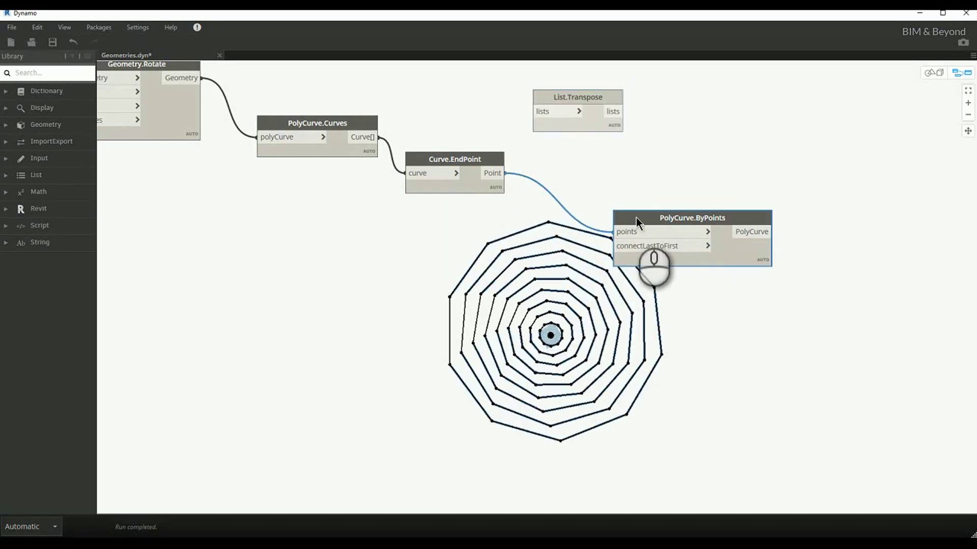
click(441, 222)
click(493, 203)
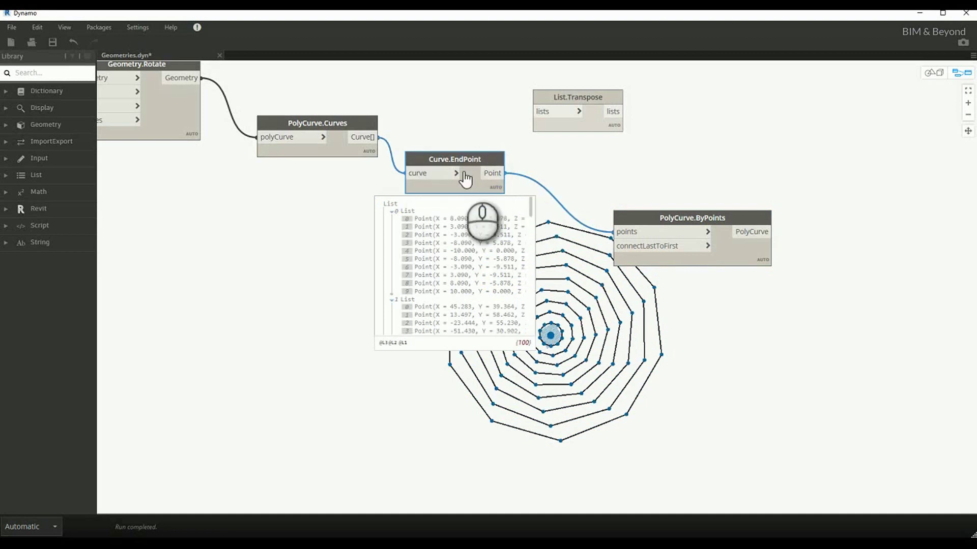
click(501, 174)
click(538, 112)
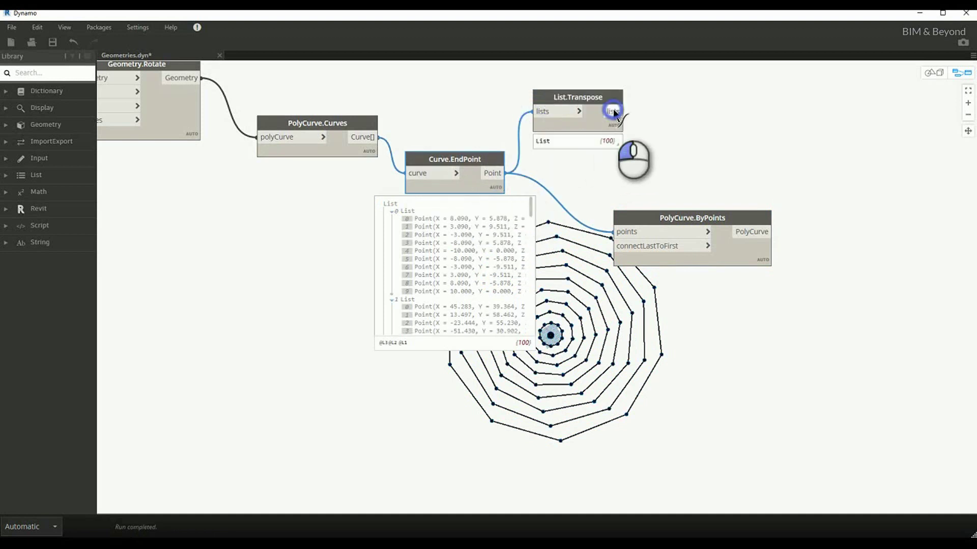
click(624, 111)
click(644, 235)
Step: Collapse the end-point list preview and reveal the spiral web in the 3D preview
middle_drag(716, 337, 610, 272)
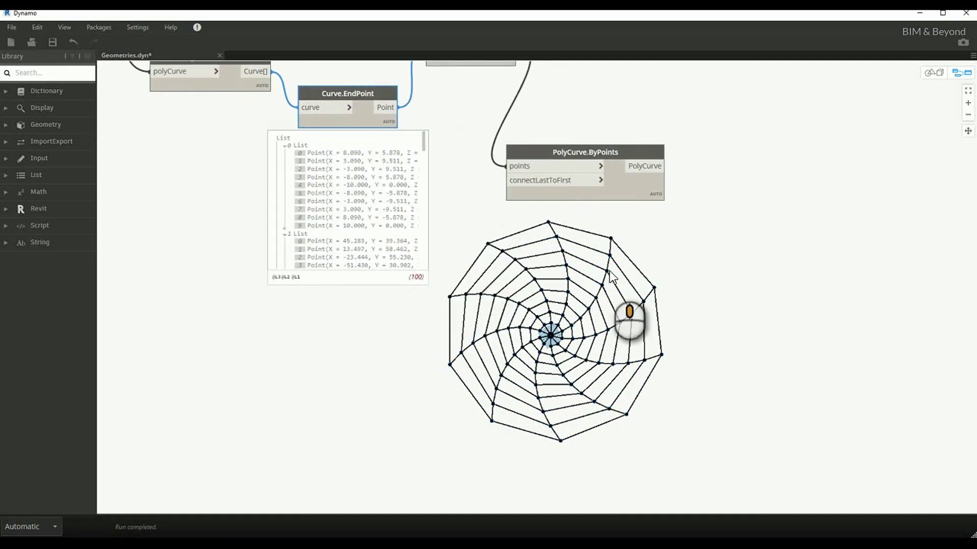
click(737, 340)
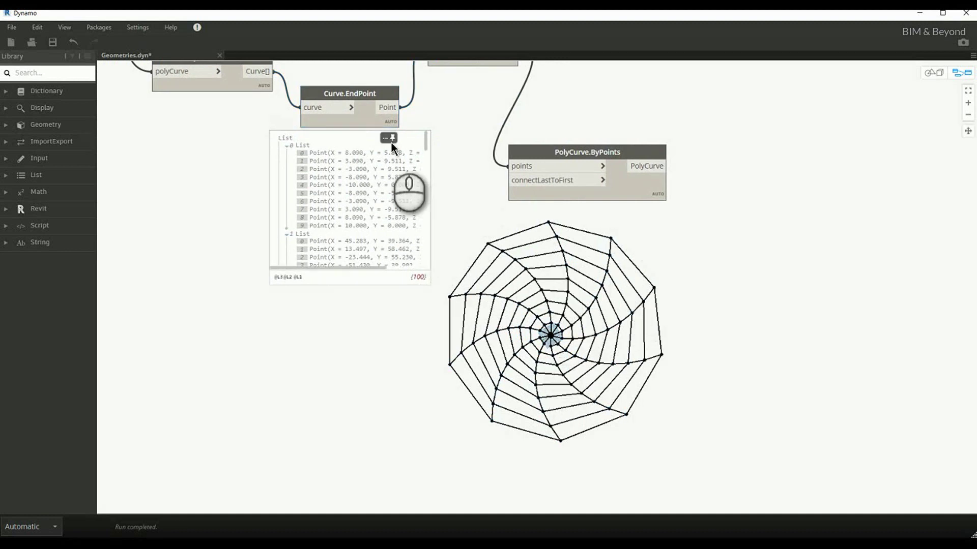
click(387, 137)
middle_drag(754, 342, 718, 343)
click(933, 73)
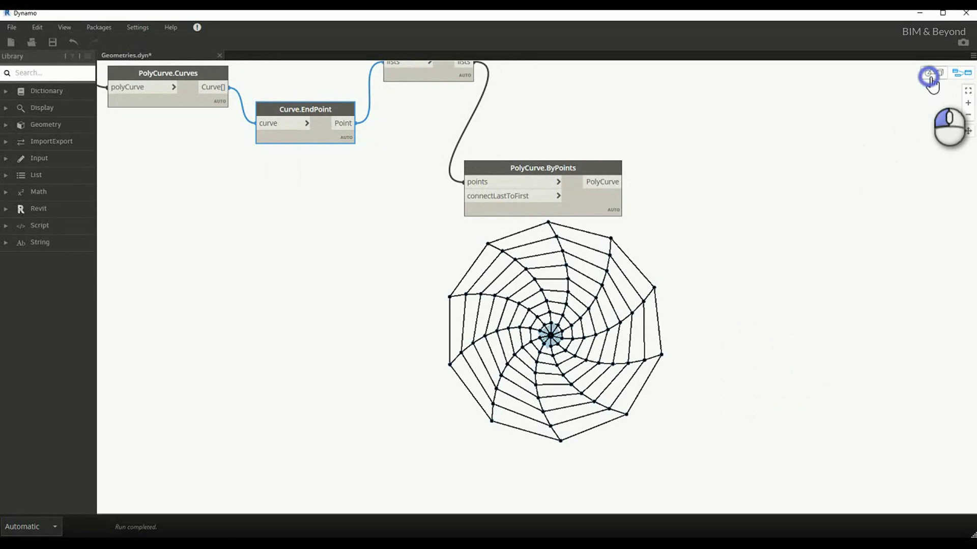
Step: Orbit to a side view of the web, then move PolyCurve.ByPoints up beside List.Transpose
drag(703, 429, 660, 407)
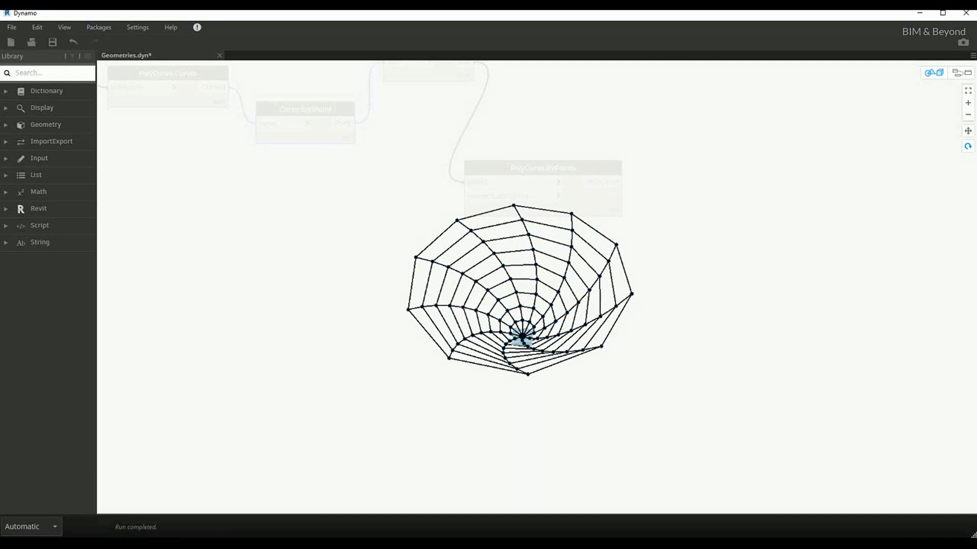
click(961, 72)
scroll(699, 222, down, 2)
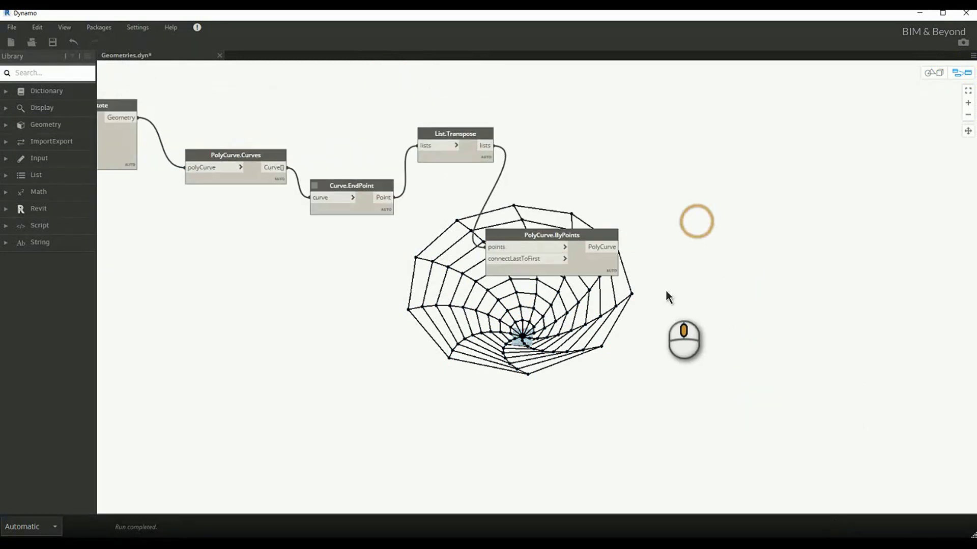
scroll(644, 249, down, 2)
middle_drag(432, 298, 573, 281)
scroll(481, 285, up, 1)
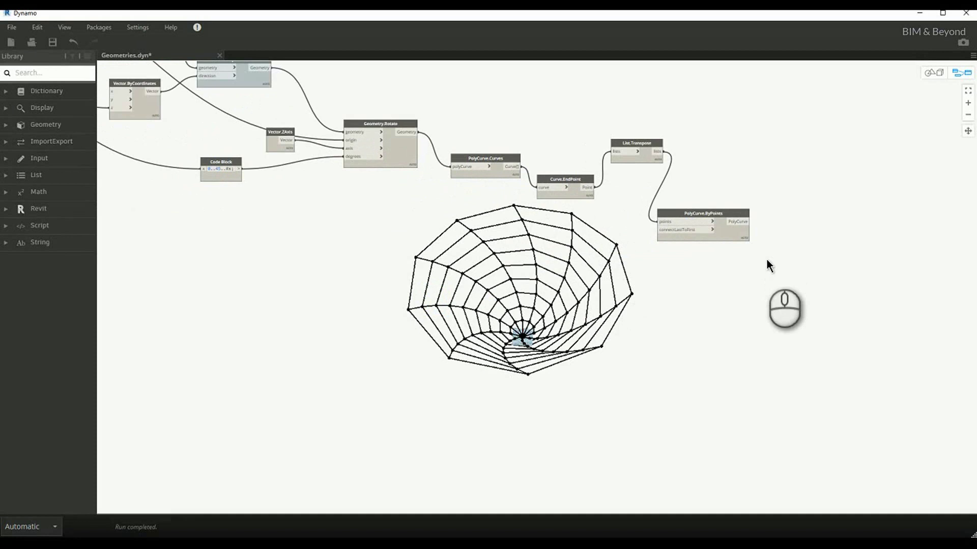
middle_drag(344, 279, 335, 235)
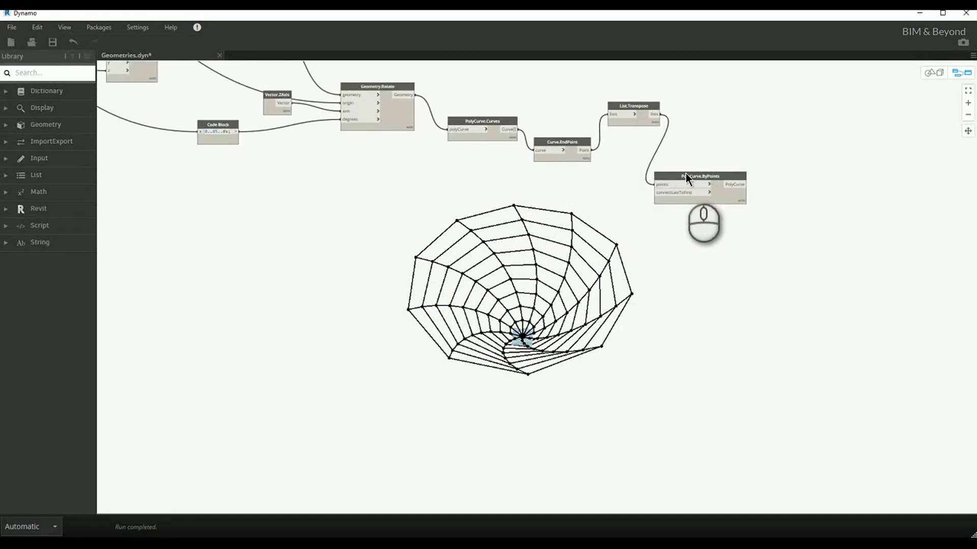
click(681, 215)
drag(692, 180, 715, 145)
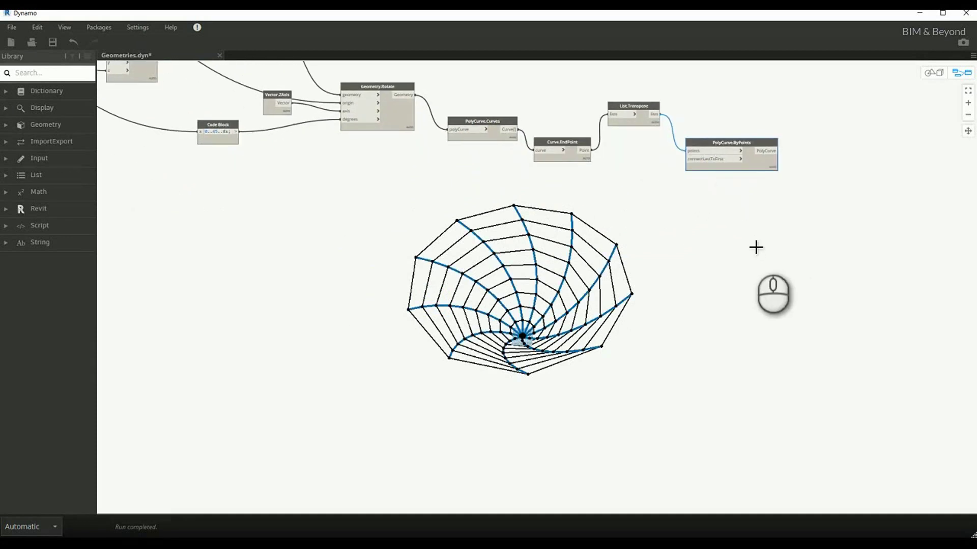
Step: Adjust the Number Sliders to enlarge the web and cut polygon sides from 10 to 7
middle_drag(418, 235, 508, 263)
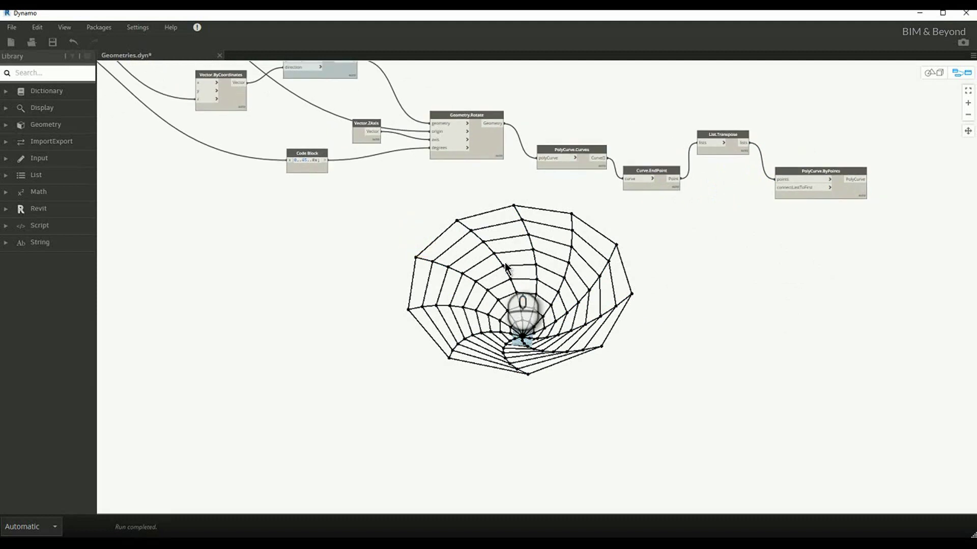
middle_drag(317, 246, 630, 336)
drag(220, 144, 229, 143)
mouse_move(449, 128)
mouse_down()
mouse_move(429, 130)
mouse_move(477, 125)
mouse_move(451, 131)
mouse_up()
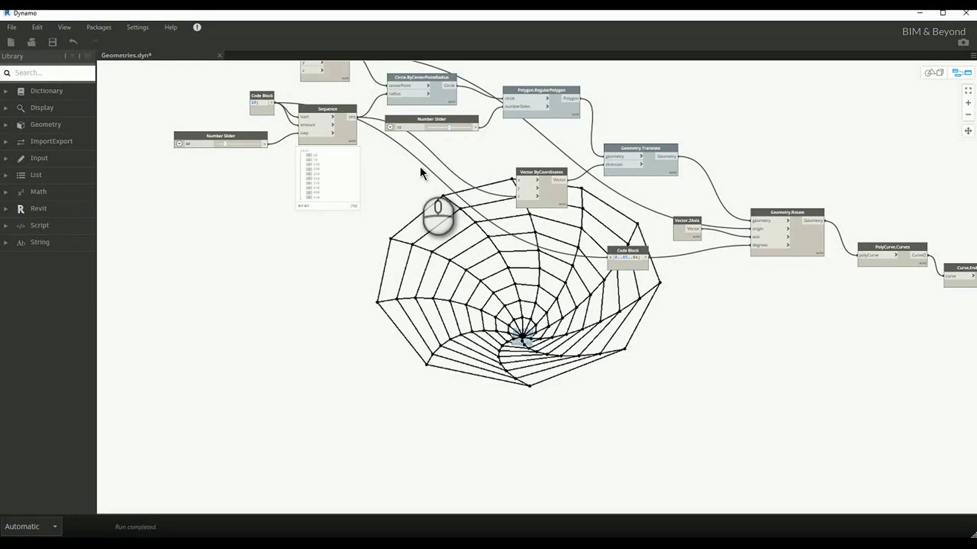
Step: Check PolyCurve.ByPoints' List (10) output and nudge PolyCurve.Curves left toward Geometry.Rotate
scroll(379, 199, down, 2)
middle_drag(798, 378, 514, 328)
scroll(789, 192, up, 2)
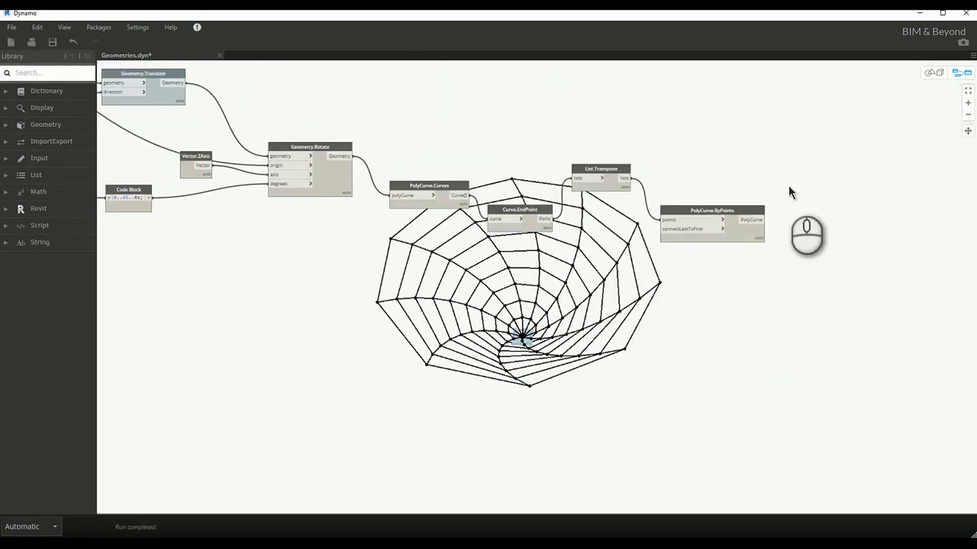
scroll(813, 181, up, 1)
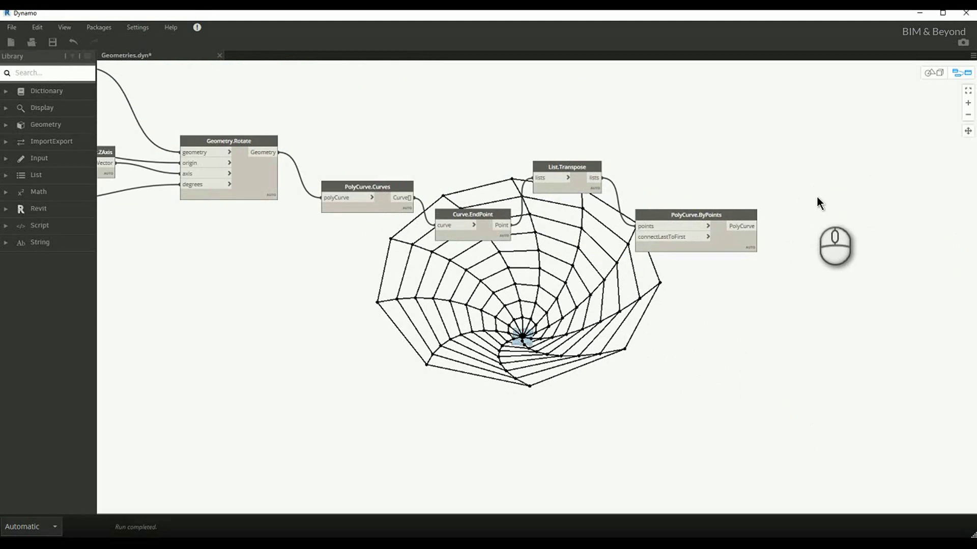
middle_drag(817, 196, 642, 184)
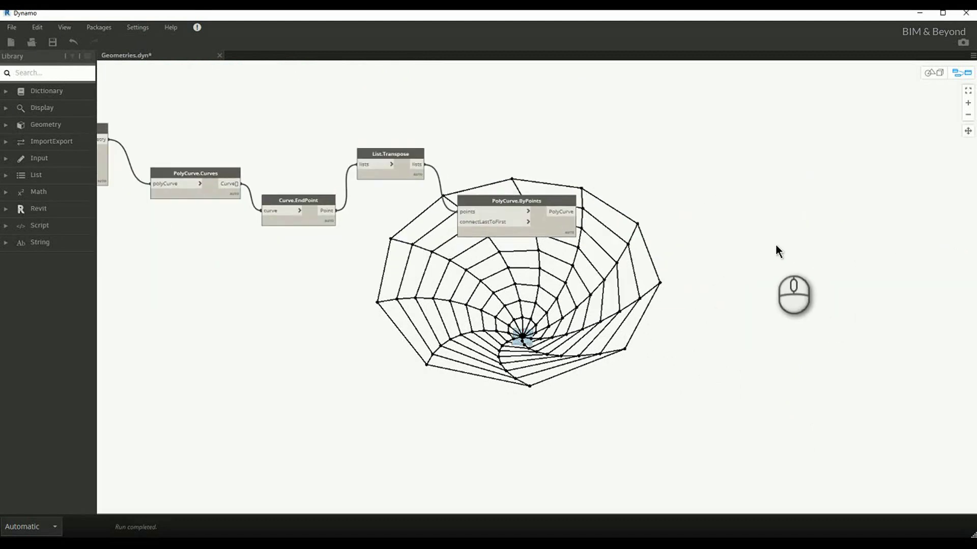
middle_drag(774, 246, 880, 295)
scroll(881, 252, down, 1)
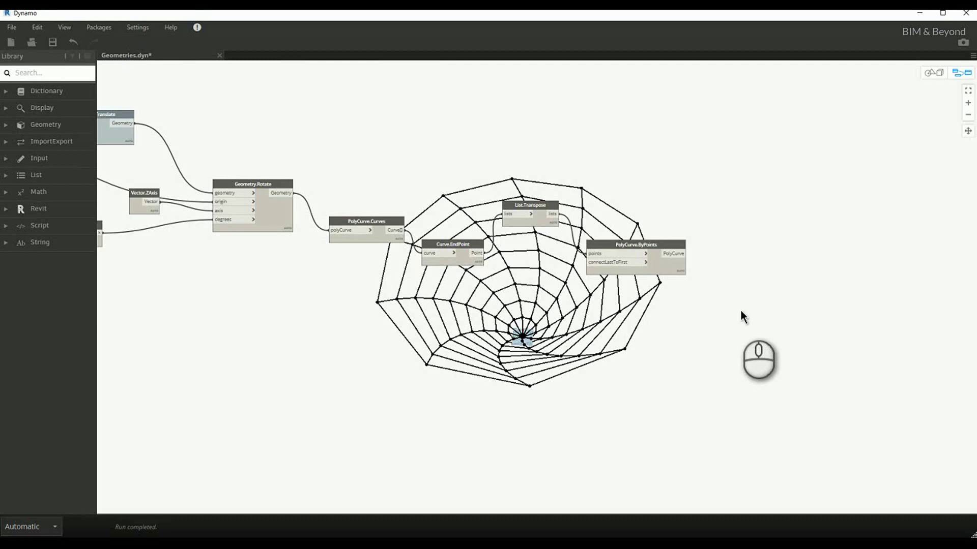
mouse_move(684, 265)
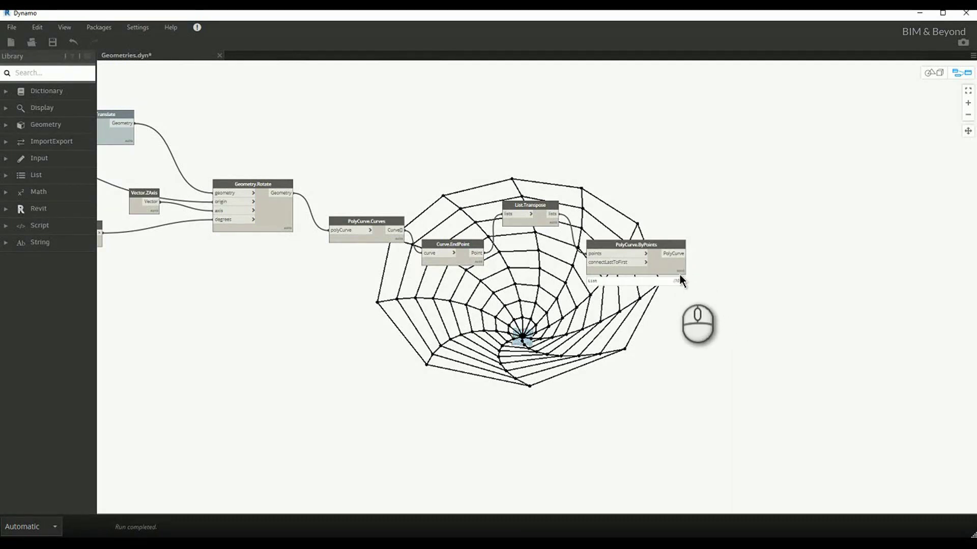
middle_drag(745, 300, 721, 225)
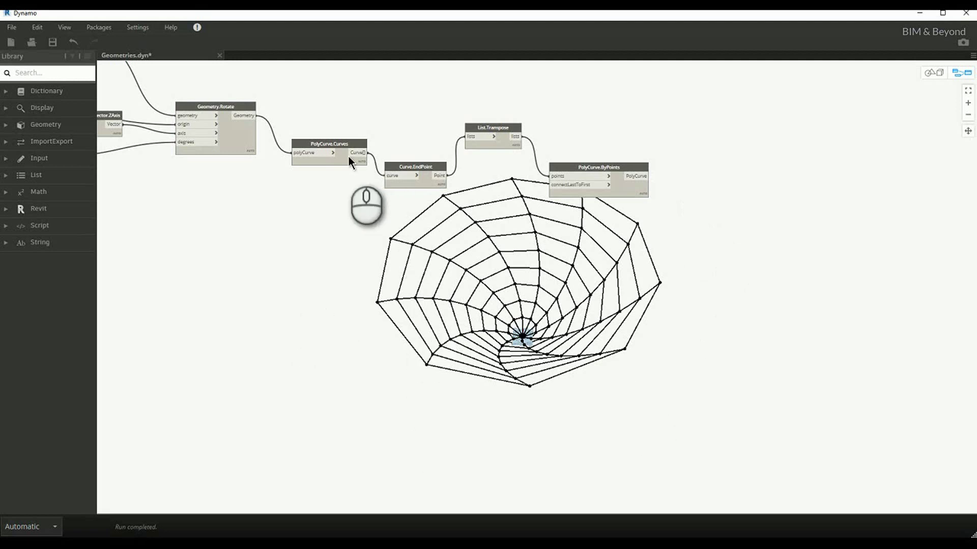
drag(334, 143, 312, 145)
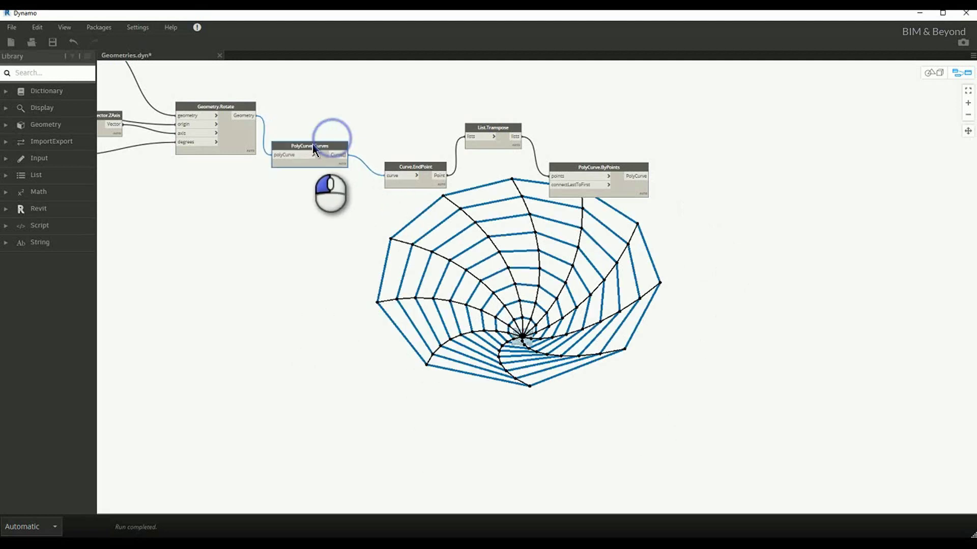
click(331, 113)
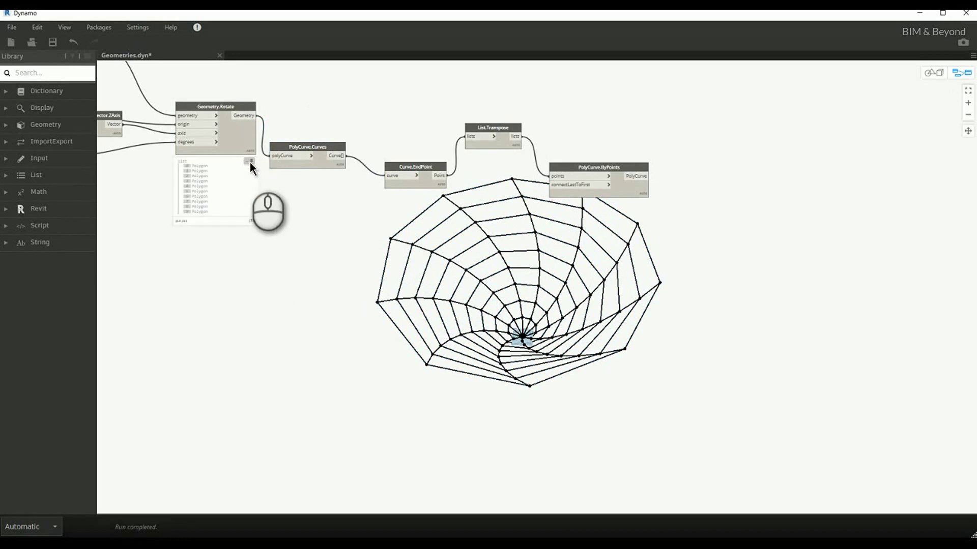
Step: Add a Surface.ByLoft node and feed Geometry.Rotate's polygons into its crossSections
right_click(263, 237)
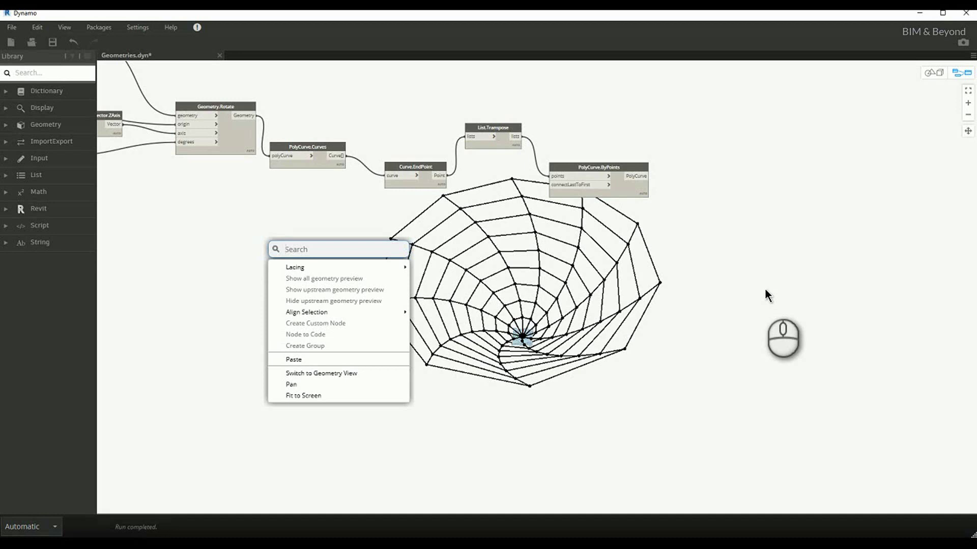
text(loft)
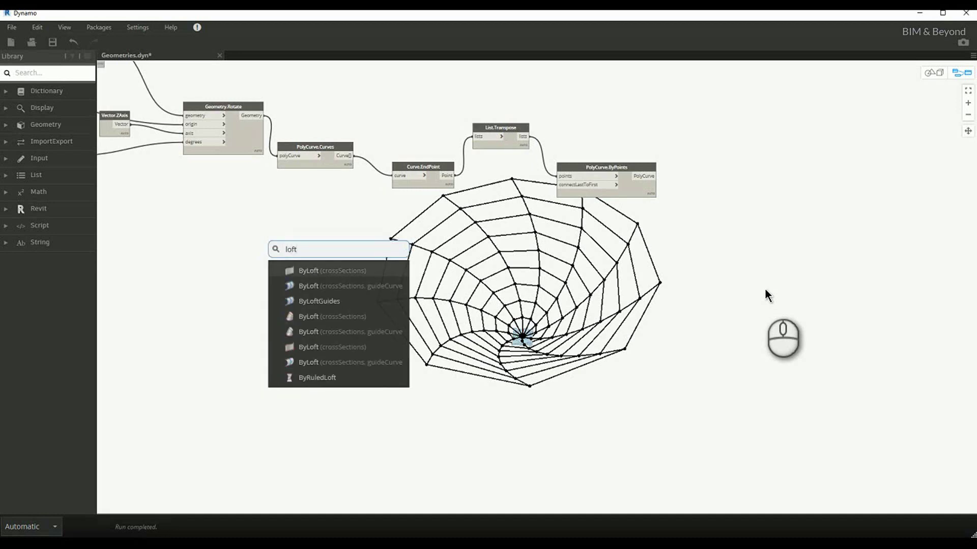
click(356, 271)
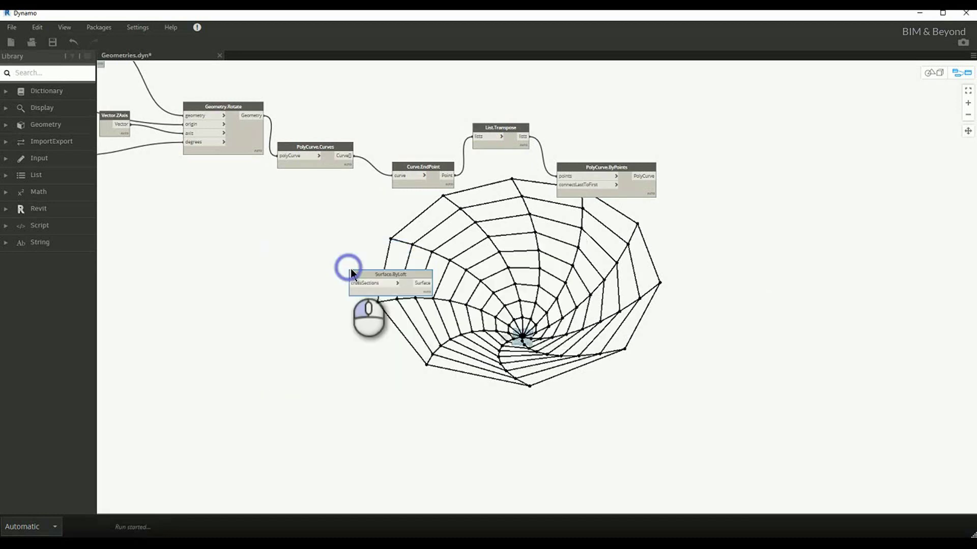
drag(392, 273, 474, 287)
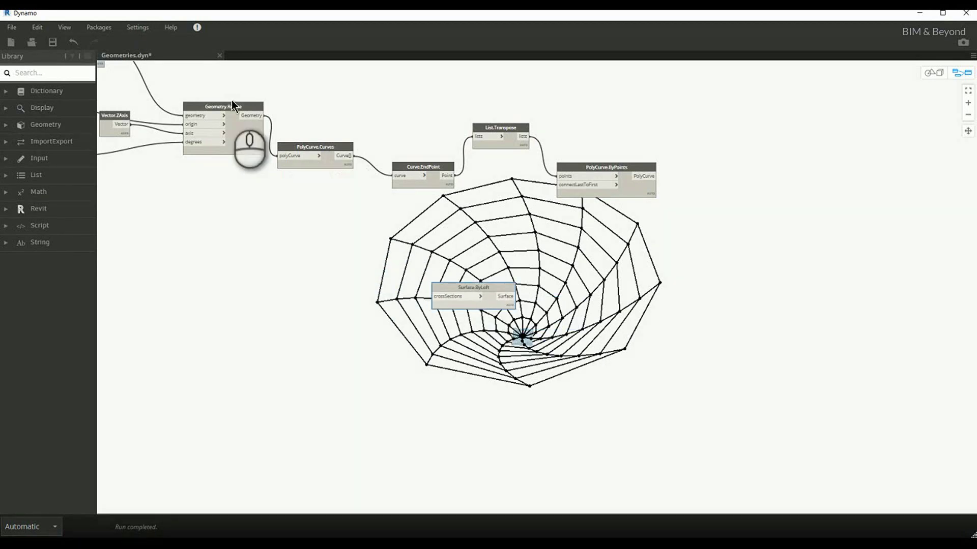
mouse_move(263, 116)
mouse_down()
mouse_move(425, 310)
mouse_move(438, 294)
mouse_move(339, 314)
mouse_up()
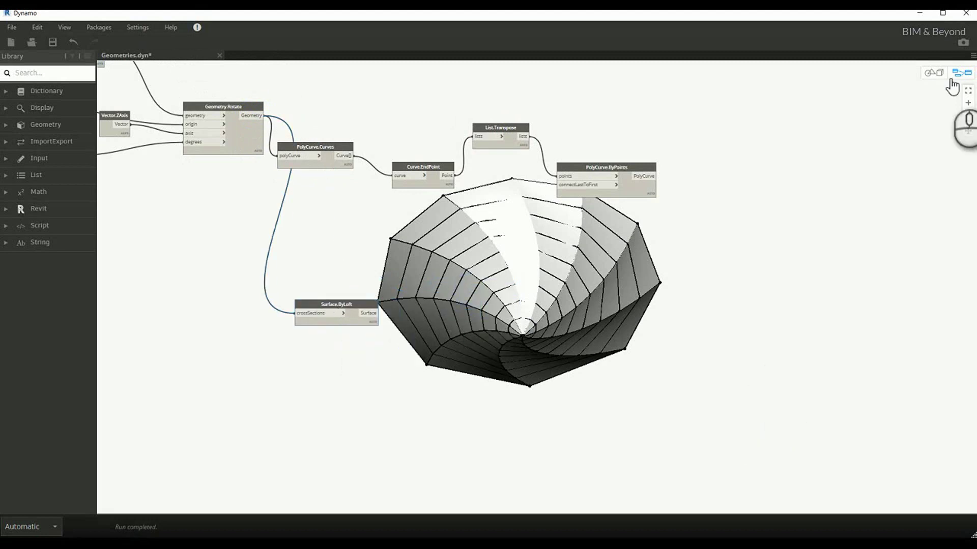
Step: Orbit and pan the 3D preview to see the twisted funnel surface from the side
click(934, 72)
drag(678, 353, 754, 360)
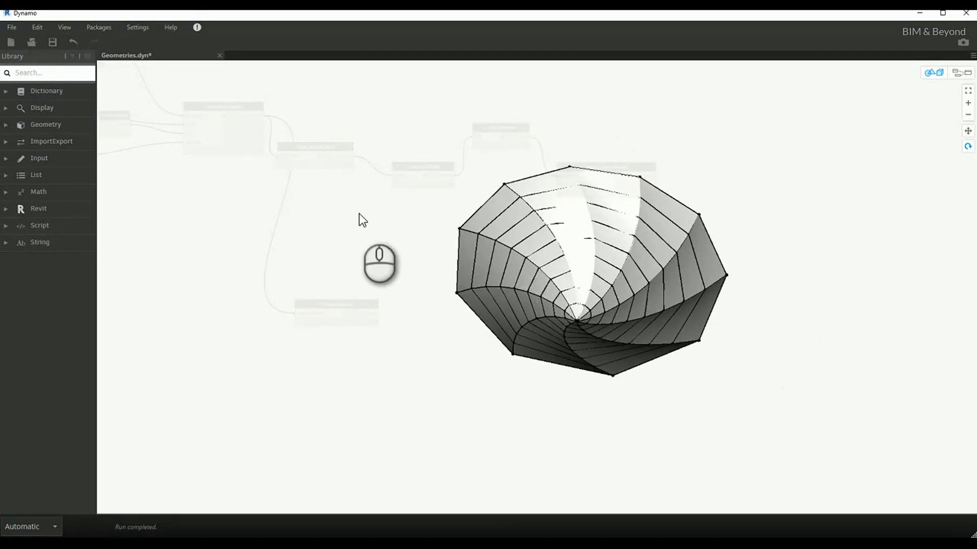
middle_drag(371, 217, 336, 264)
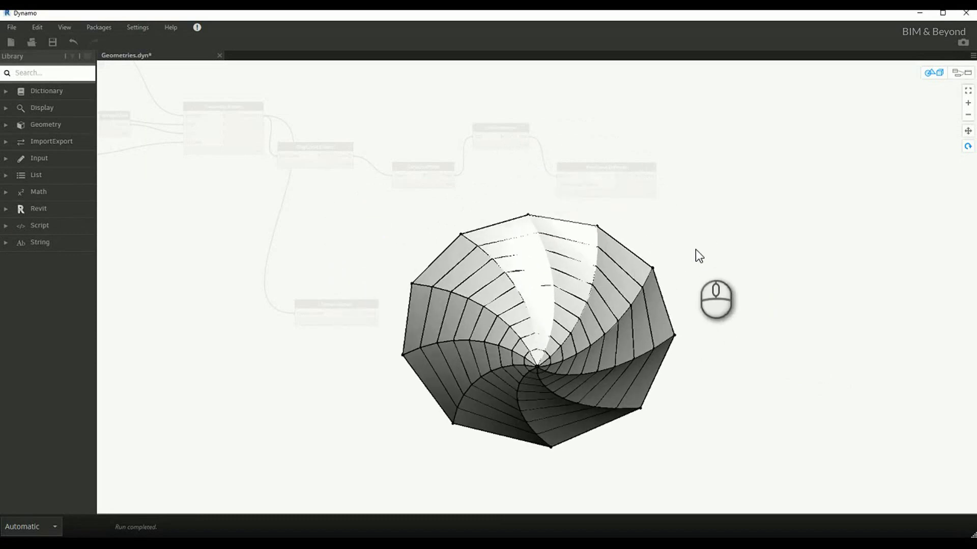
click(968, 75)
Step: Move PolyCurve.Curves and Curve.EndPoint up beside List.Transpose
click(375, 113)
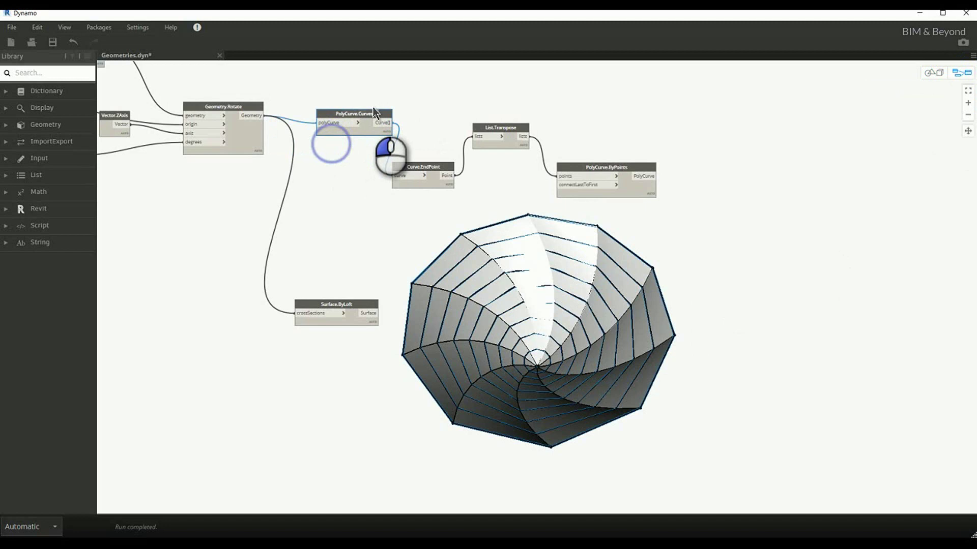
drag(374, 112, 367, 97)
drag(429, 164, 425, 139)
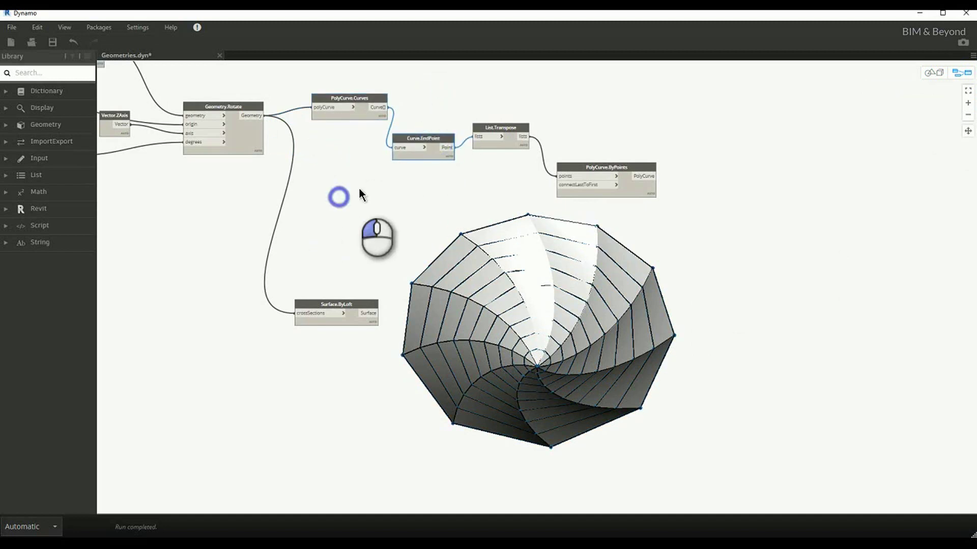
Step: Add a Surface.ByPatch node fed by Geometry.Rotate's polygons and view the patches in 3D
click(338, 197)
right_click(334, 208)
text(surf)
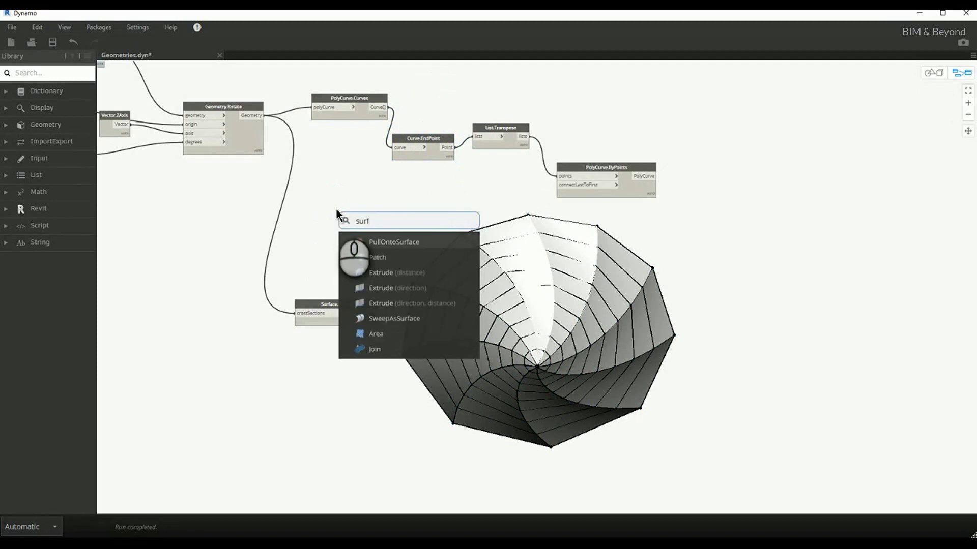
text(ace)
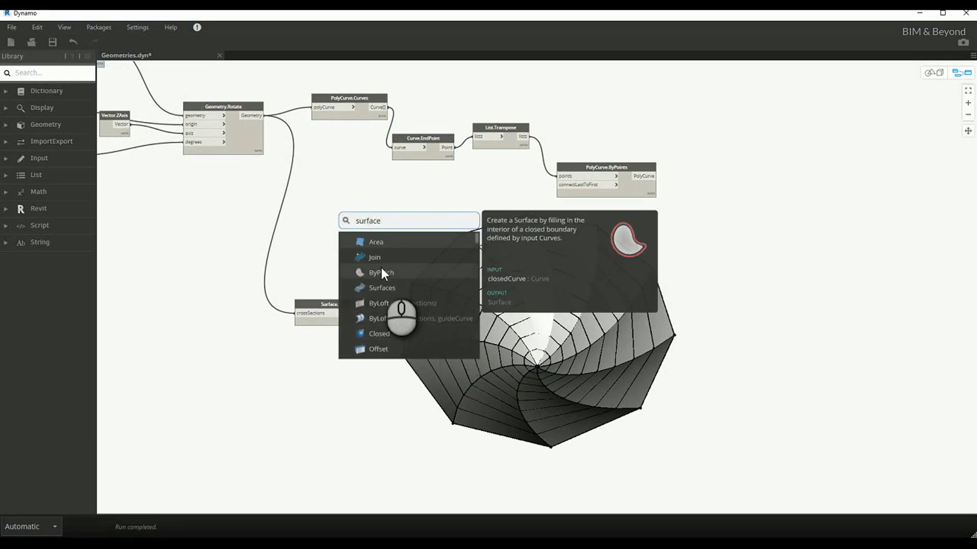
click(381, 273)
drag(450, 282, 335, 239)
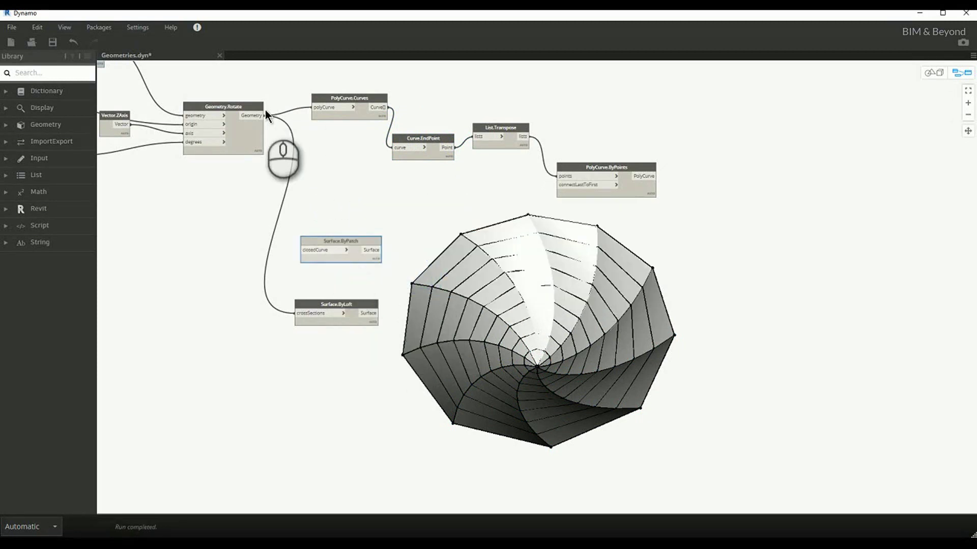
drag(266, 115, 304, 250)
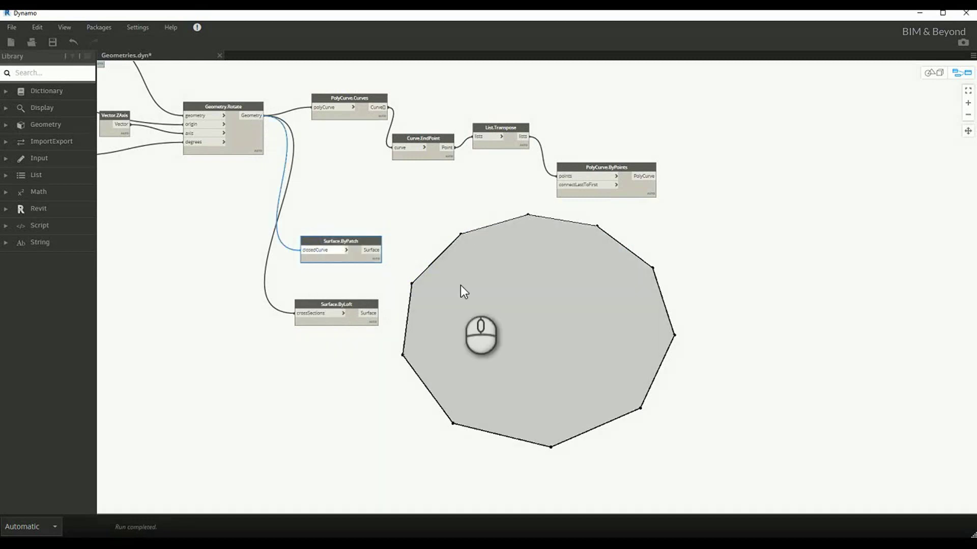
click(694, 381)
mouse_move(697, 436)
middle_down()
mouse_move(707, 368)
mouse_move(700, 417)
middle_up()
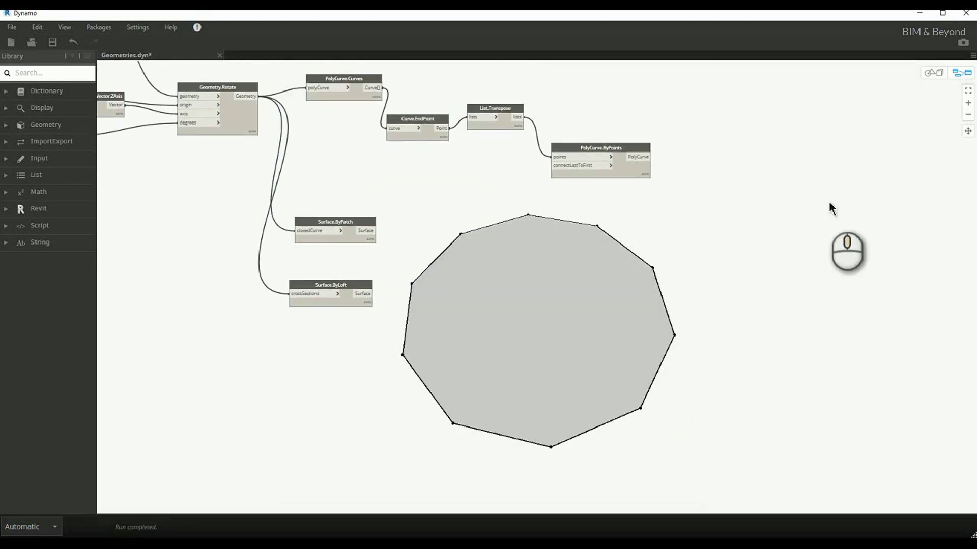
click(934, 73)
drag(750, 357, 732, 323)
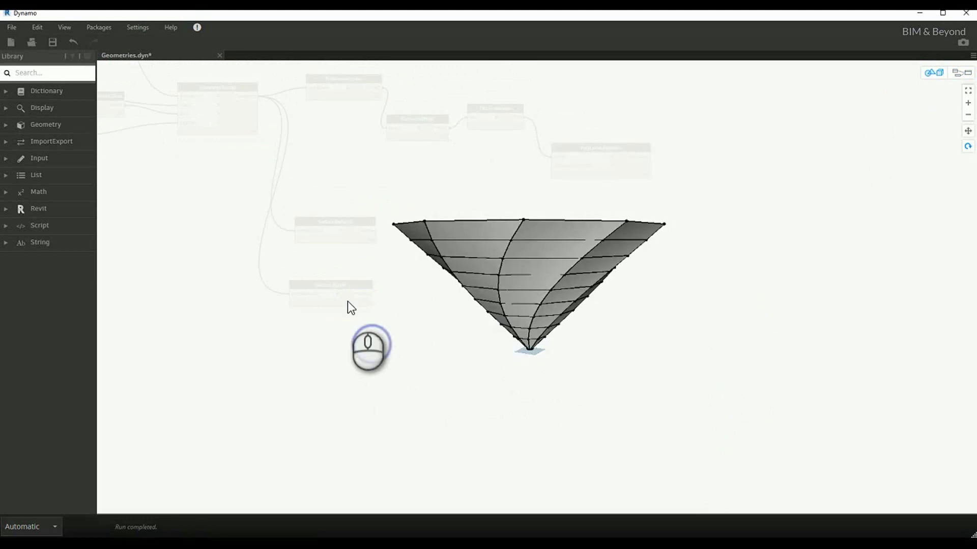
Step: Turn off the Surface.ByLoft node's preview
right_click(340, 288)
click(960, 72)
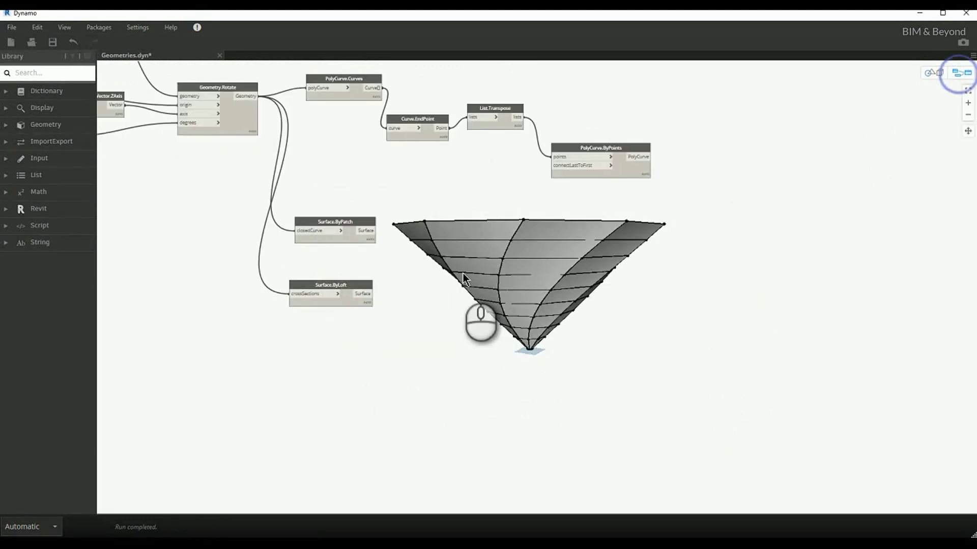
right_click(352, 285)
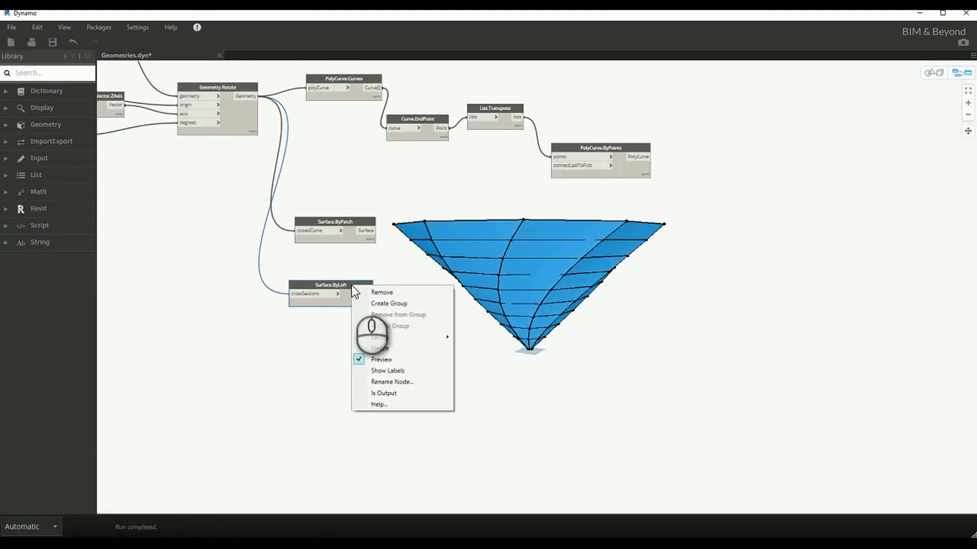
click(424, 362)
Step: Rearrange the Surface.ByPatch and Surface.ByLoft nodes on the canvas
middle_drag(580, 367, 563, 385)
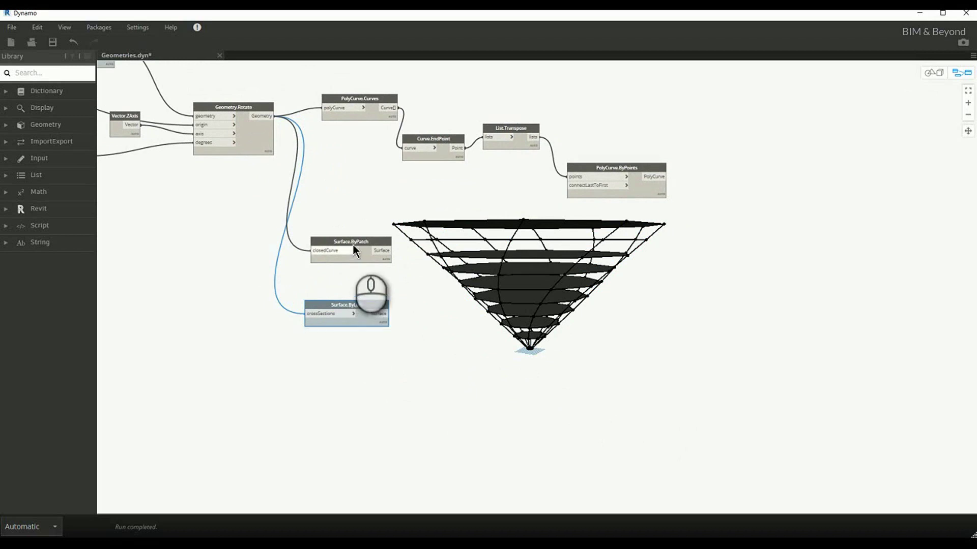
drag(354, 242, 341, 251)
click(429, 330)
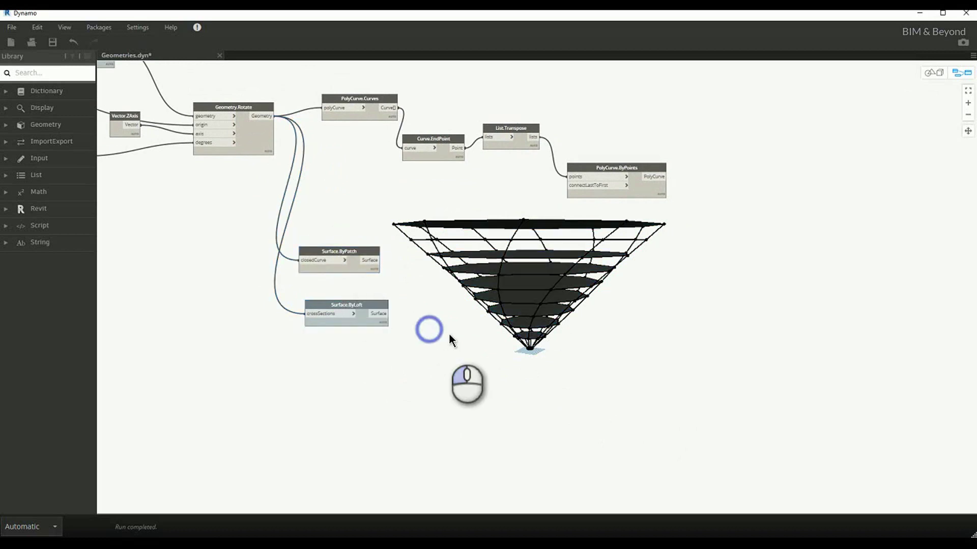
middle_drag(456, 358, 408, 372)
drag(319, 314, 293, 319)
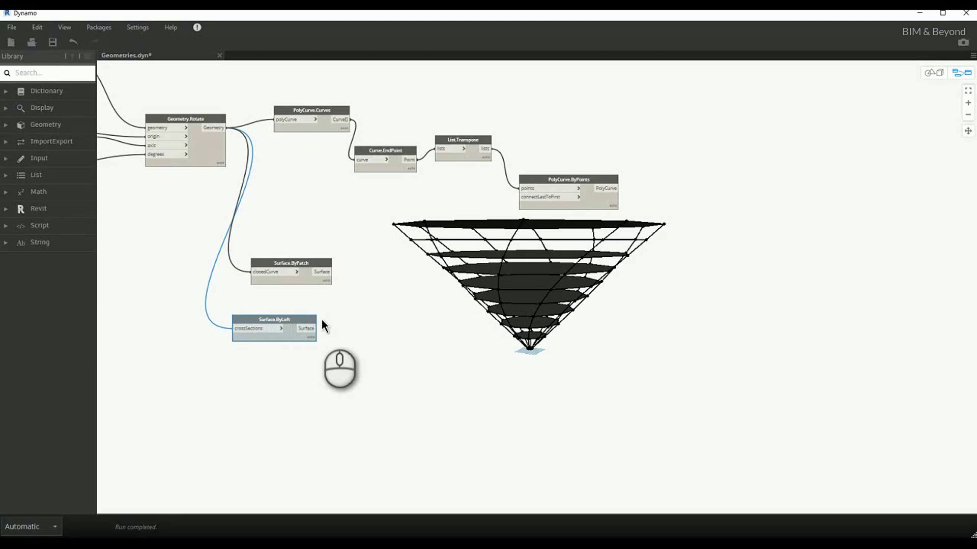
Step: Hide the Surface.ByPatch preview, restore the Surface.ByLoft preview, and view the funnel from above
right_click(300, 264)
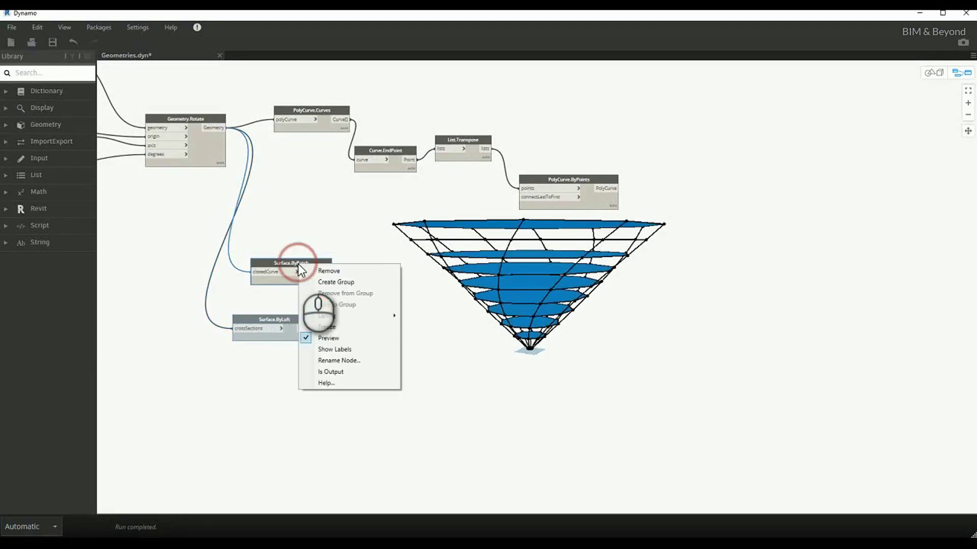
click(341, 338)
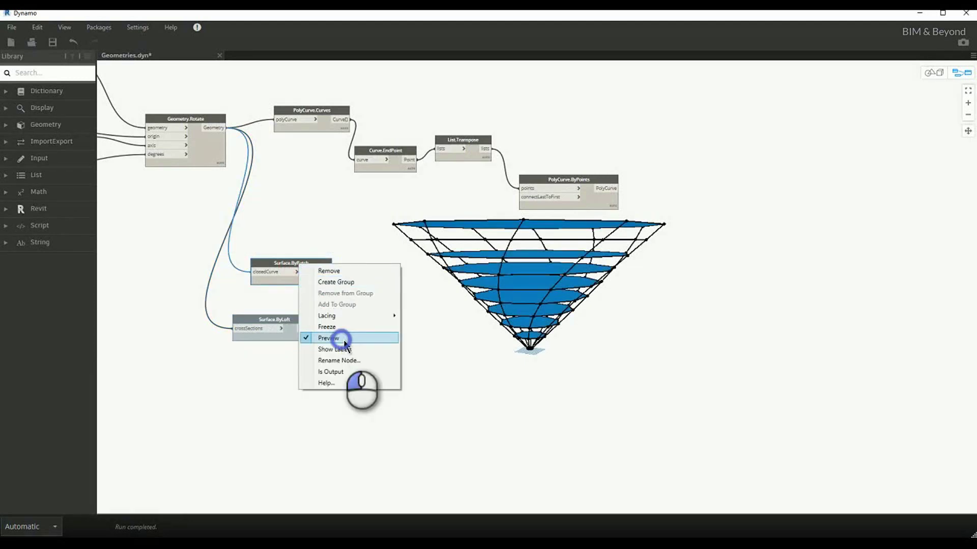
right_click(277, 319)
click(309, 392)
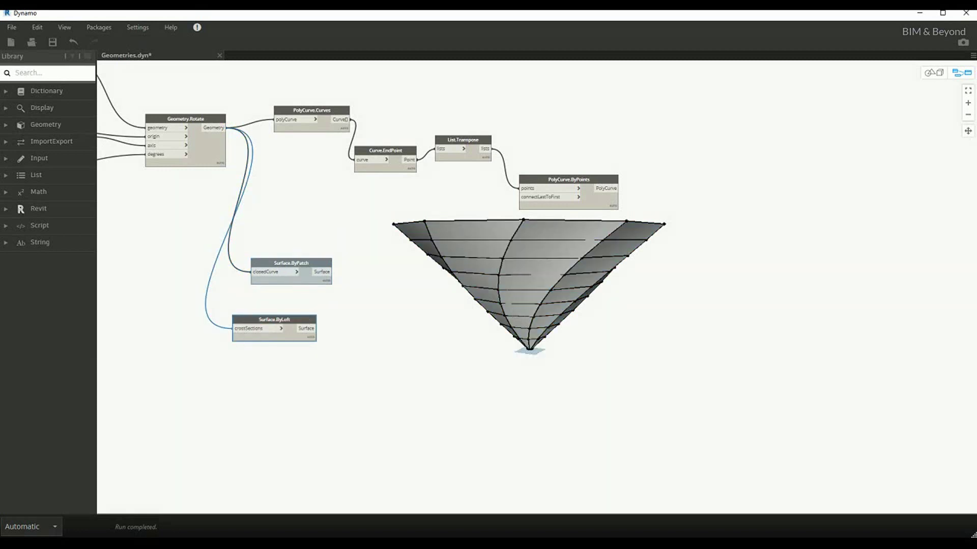
click(933, 72)
drag(737, 260, 740, 279)
Step: Add a Sphere.ByCenterPointRadius node to the graph via the 'sphere' search
click(380, 364)
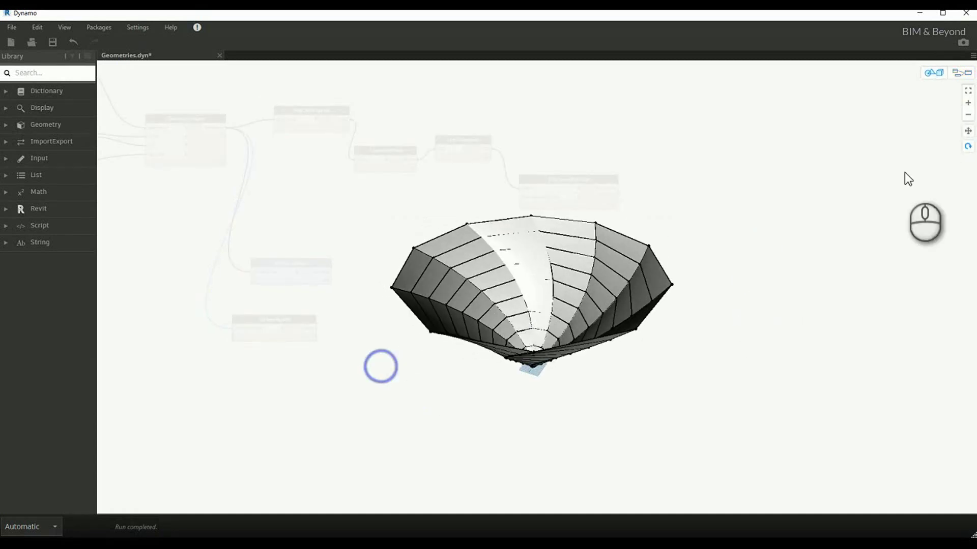
click(961, 72)
scroll(447, 285, down, 3)
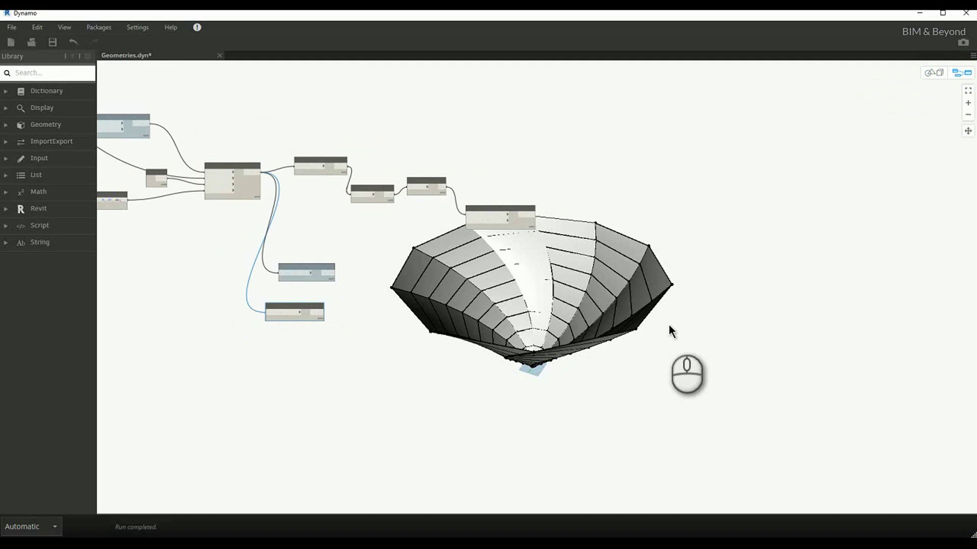
scroll(492, 275, up, 2)
scroll(458, 169, up, 2)
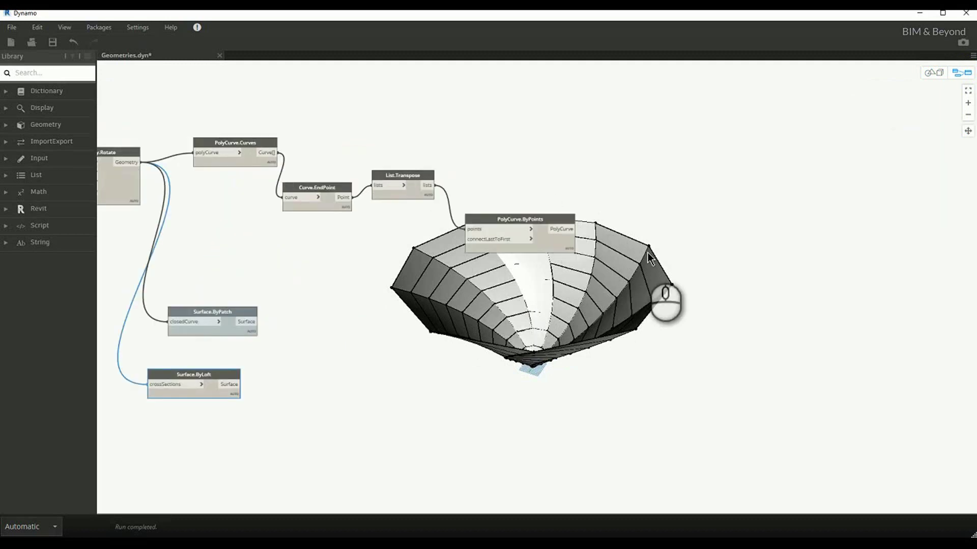
middle_drag(600, 274, 568, 179)
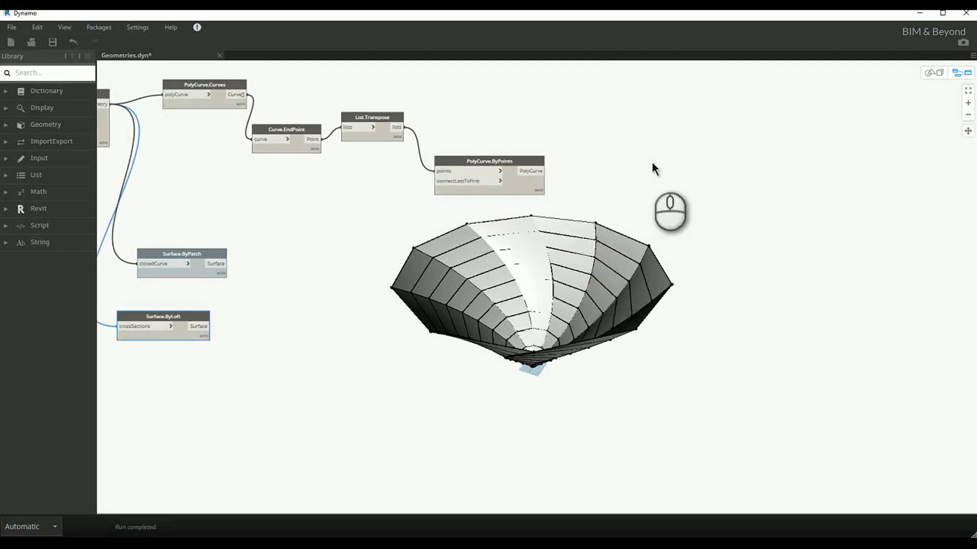
right_click(634, 158)
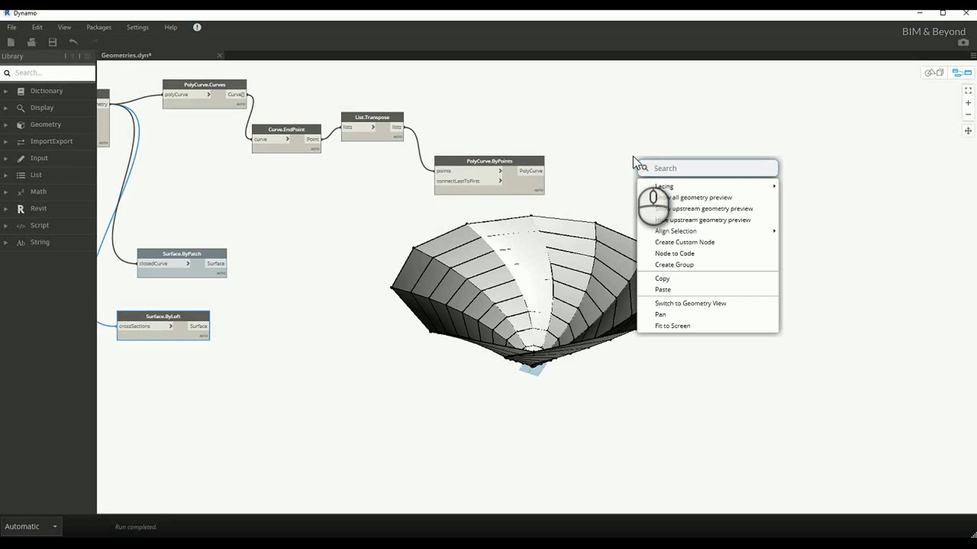
text(sph)
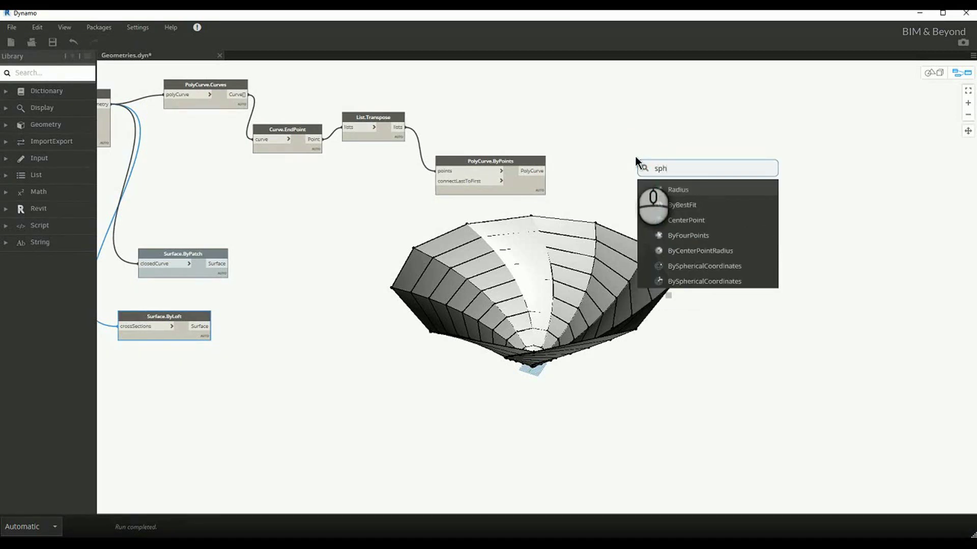
text(ere)
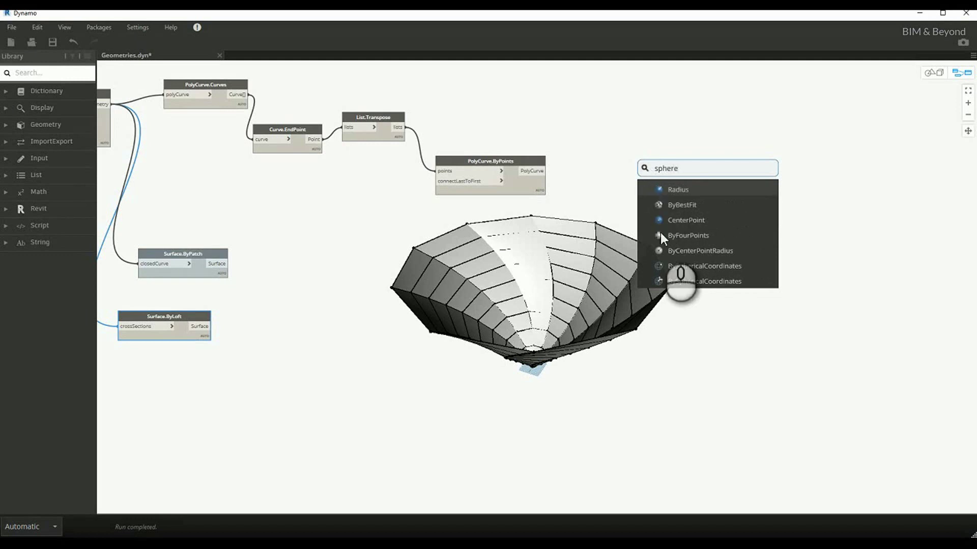
click(689, 249)
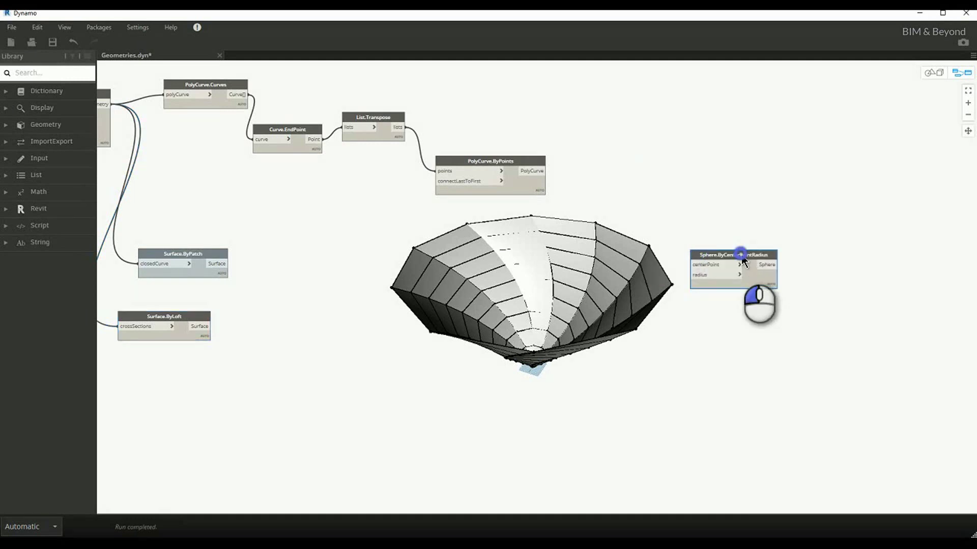
drag(752, 275, 714, 302)
Step: Wire Curve.EndPoint's points into the sphere's centerPoint input
drag(543, 171, 640, 265)
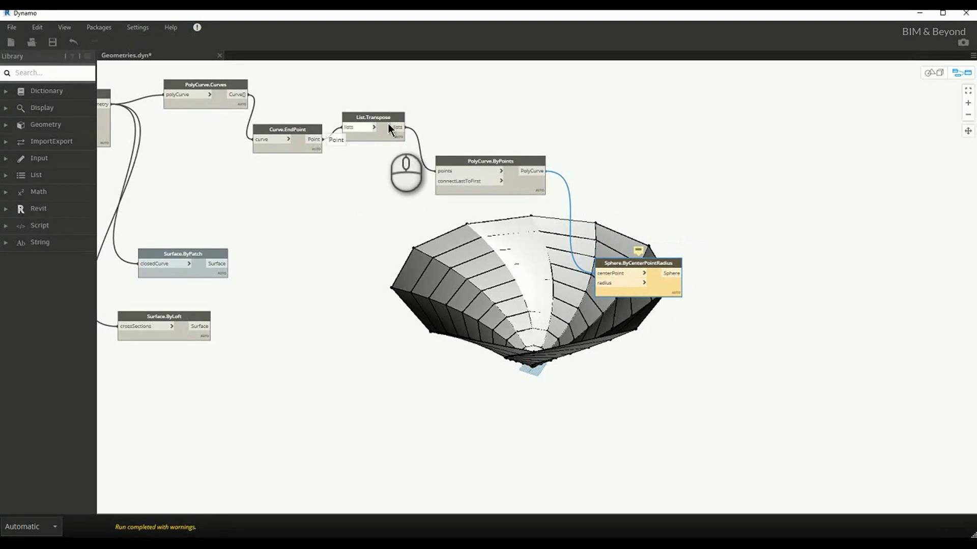
click(316, 143)
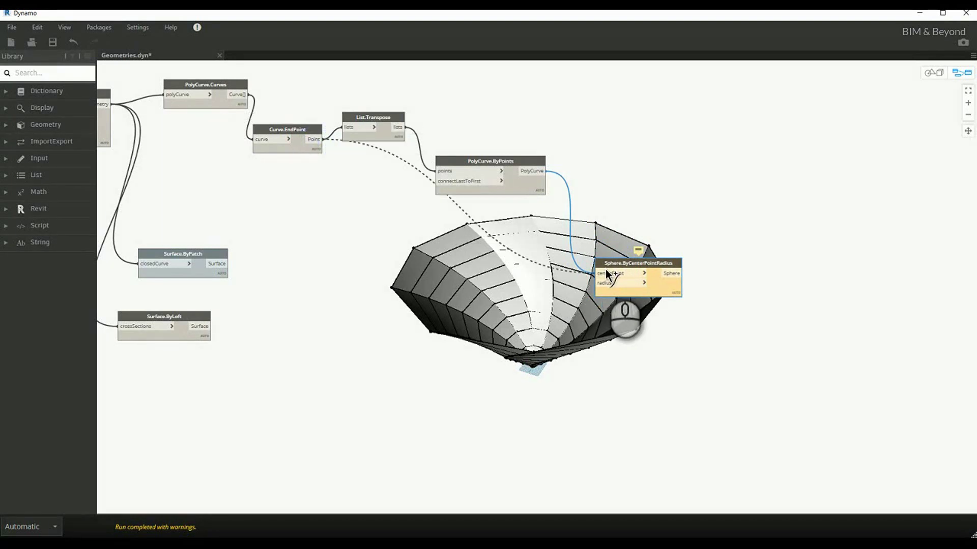
click(608, 274)
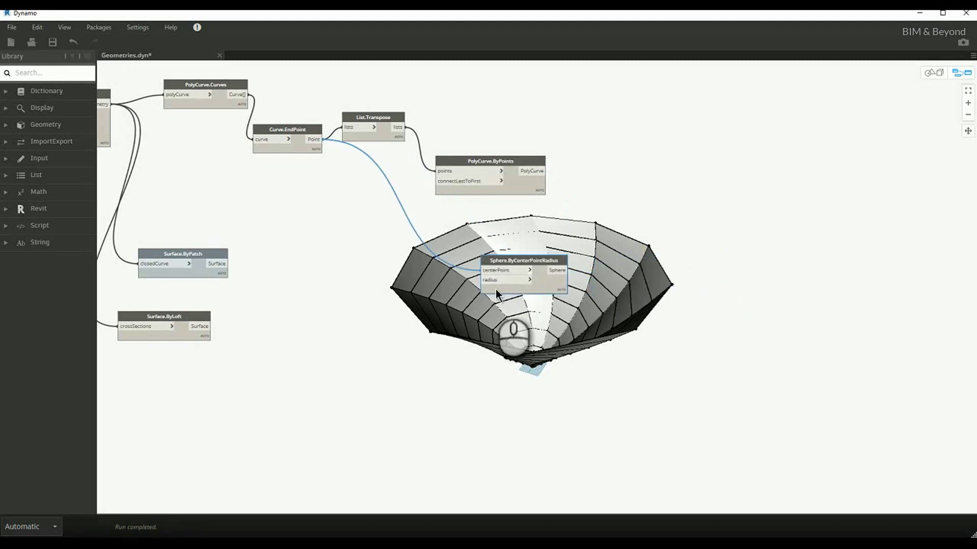
Step: Add a Number Slider and connect it to the sphere node's radius input
scroll(356, 294, up, 1)
right_click(353, 297)
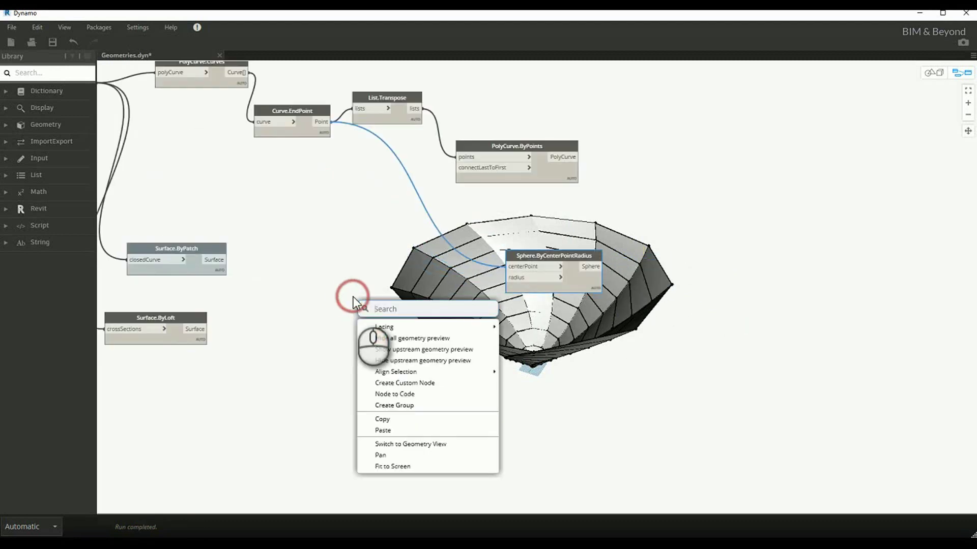
text(number)
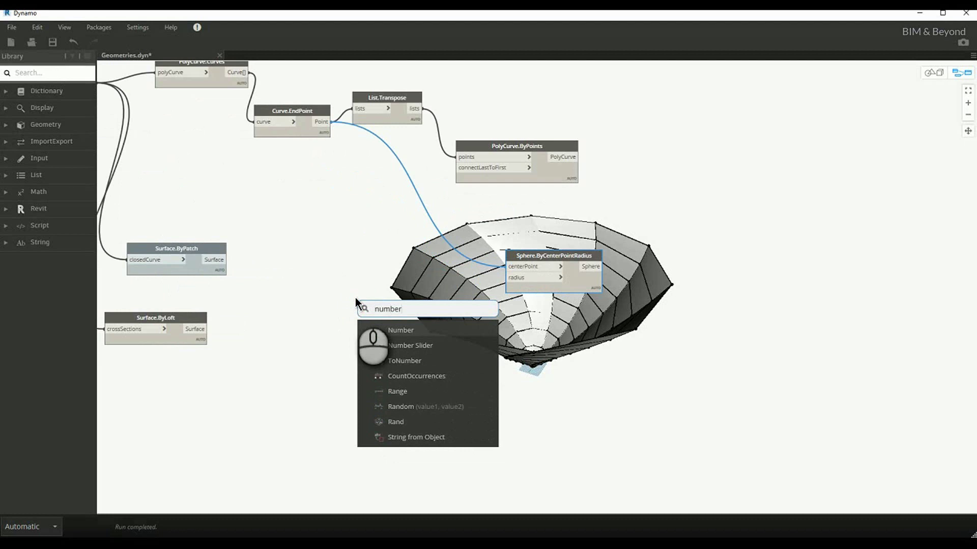
click(418, 345)
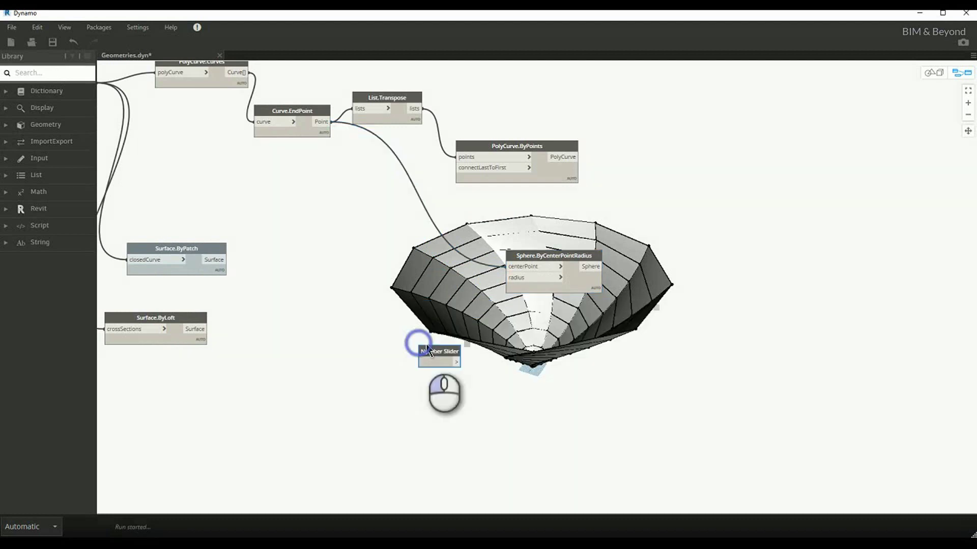
click(461, 353)
drag(461, 352, 303, 314)
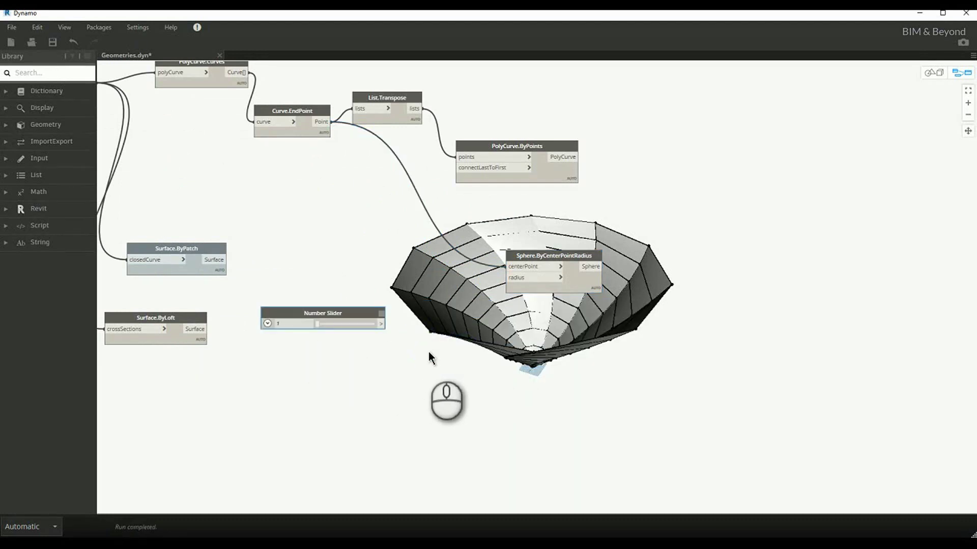
drag(381, 324, 504, 278)
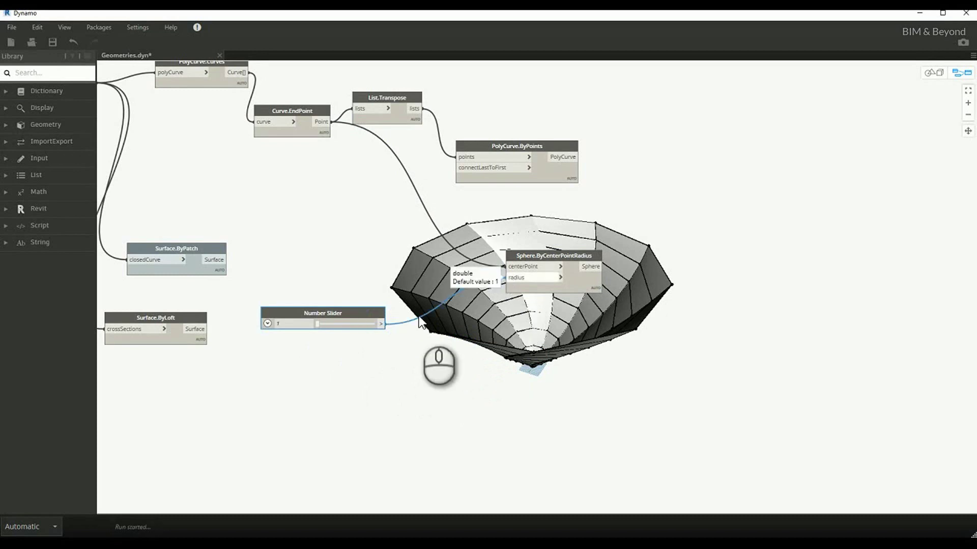
Step: Set the radius slider to 12.4
drag(313, 324, 319, 323)
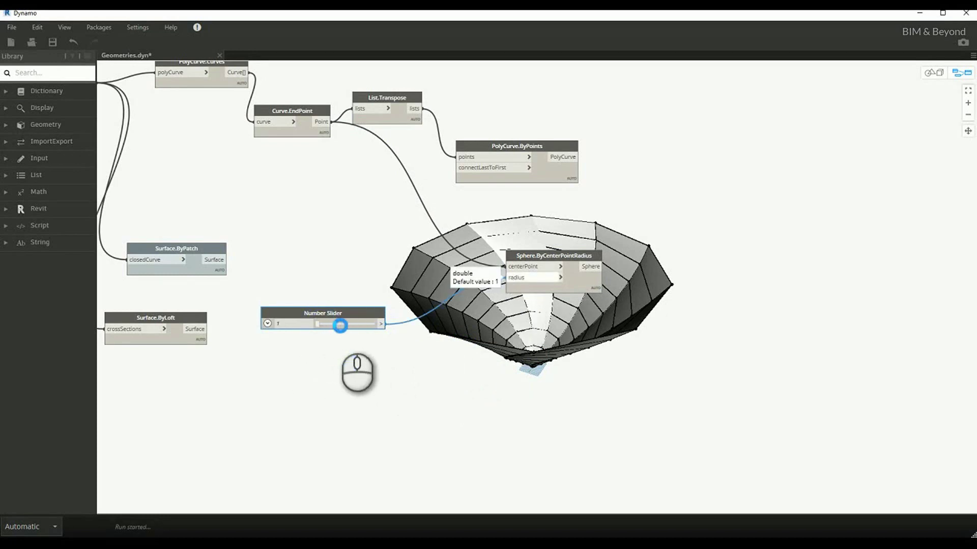
drag(320, 325, 343, 327)
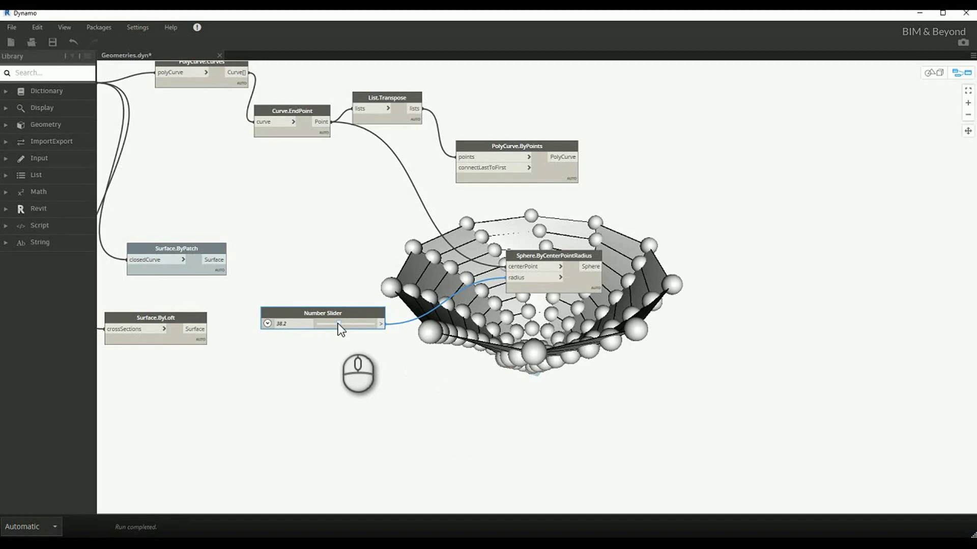
drag(338, 324, 323, 324)
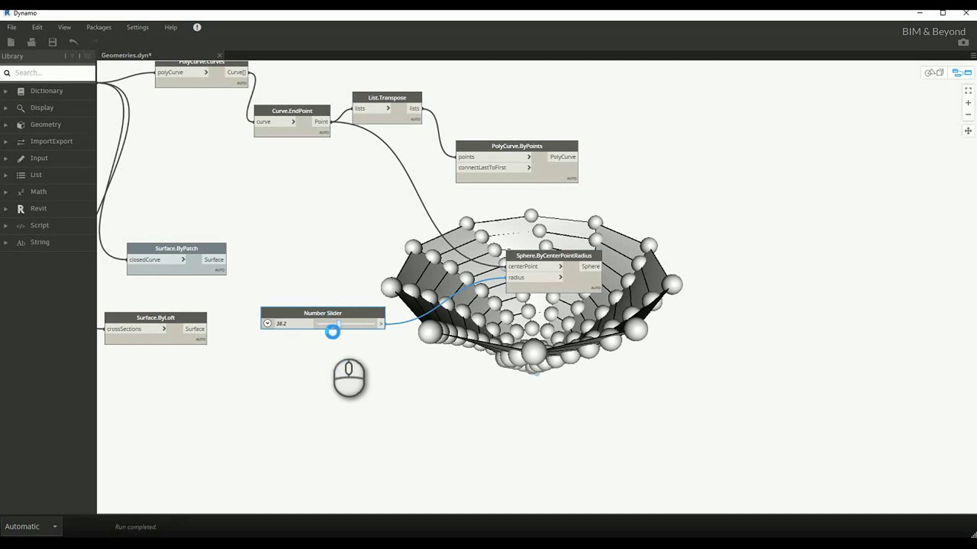
drag(326, 326, 326, 327)
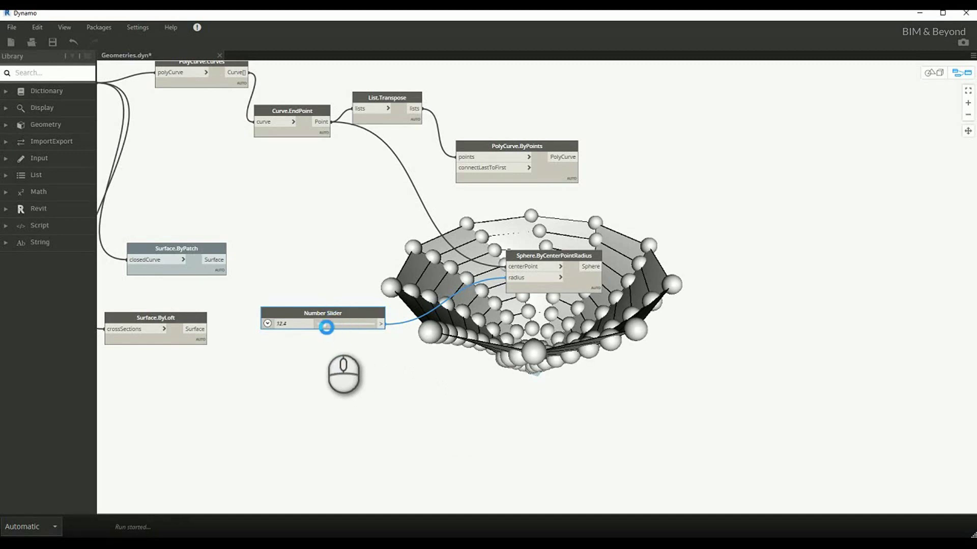